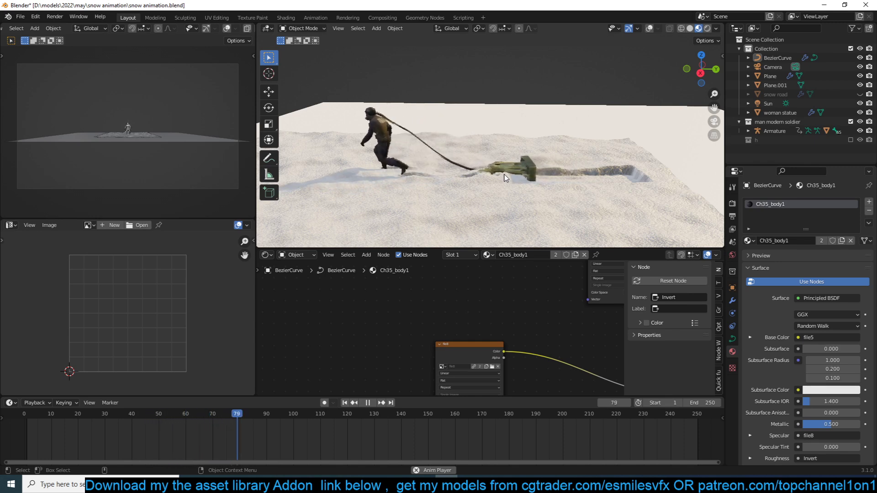
- Save the finished snow animation scene, and open a new Blender window with an empty scene
middle_drag(504, 177, 521, 189)
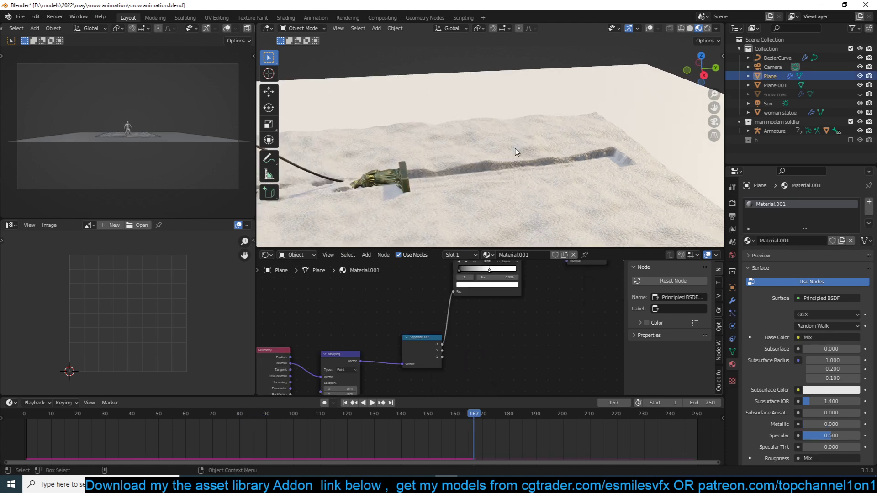
key(ctrl+s)
right_click(446, 484)
click(415, 435)
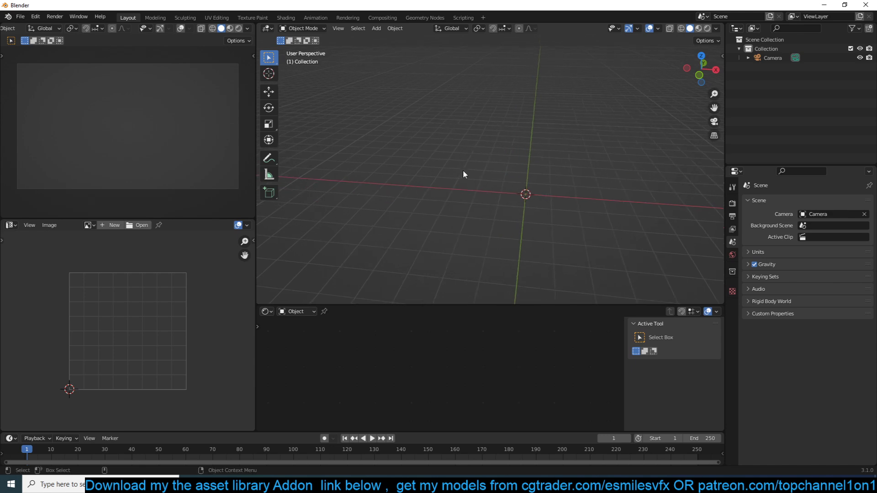
- Search the asset library for "man" and add the man modern soldier asset to the scene
key(n)
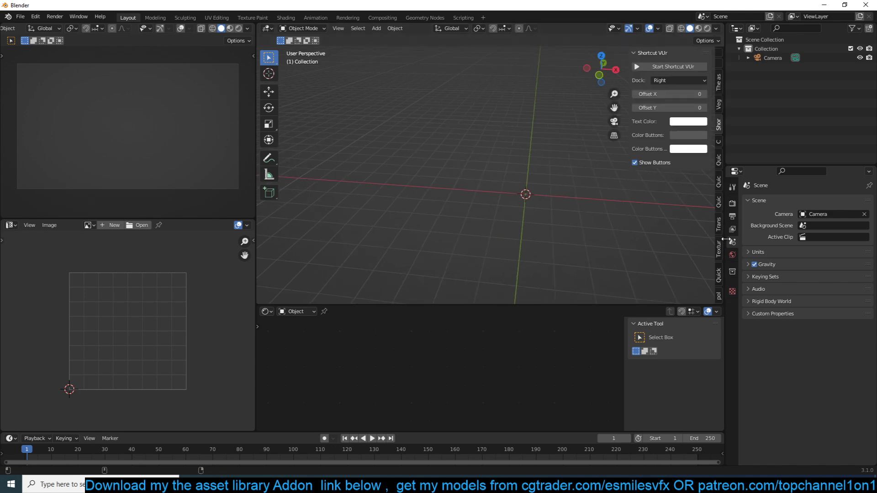
click(719, 87)
click(672, 130)
text(man)
key(Return)
click(674, 209)
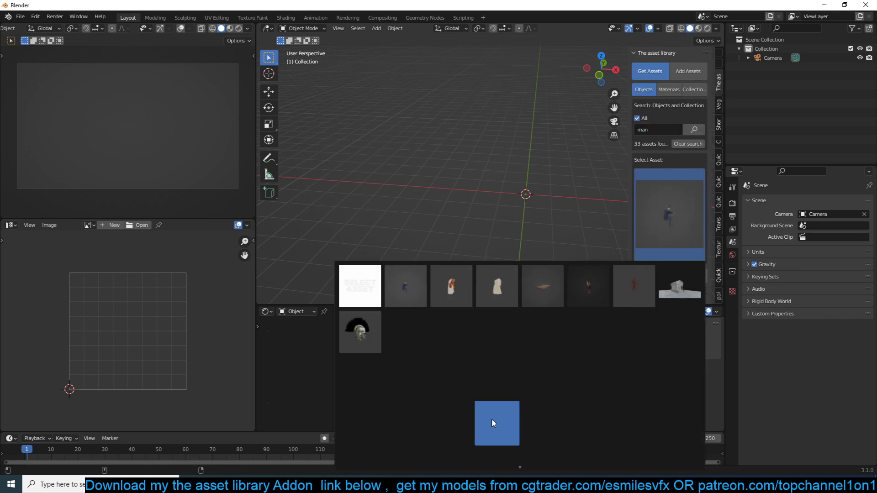
click(670, 336)
click(669, 275)
- Convert the imported man modern soldier instance into an editable collection containing its armature and mesh
middle_drag(508, 206, 531, 186)
click(719, 165)
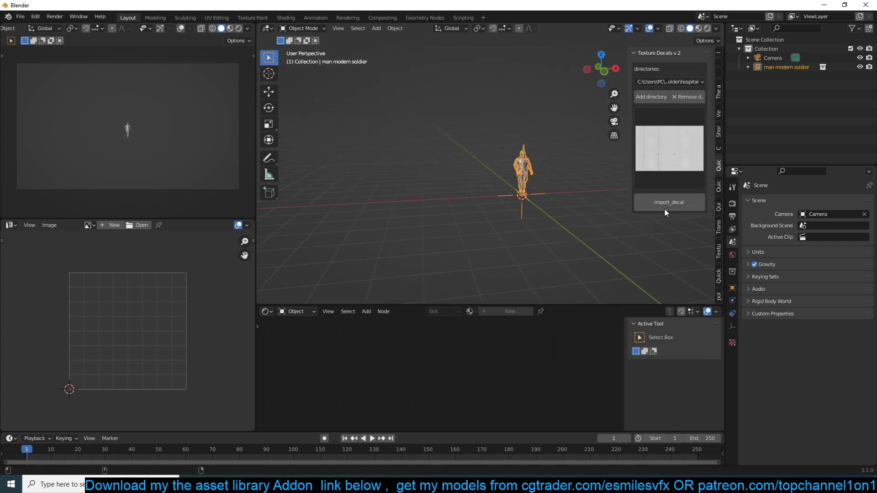
click(718, 93)
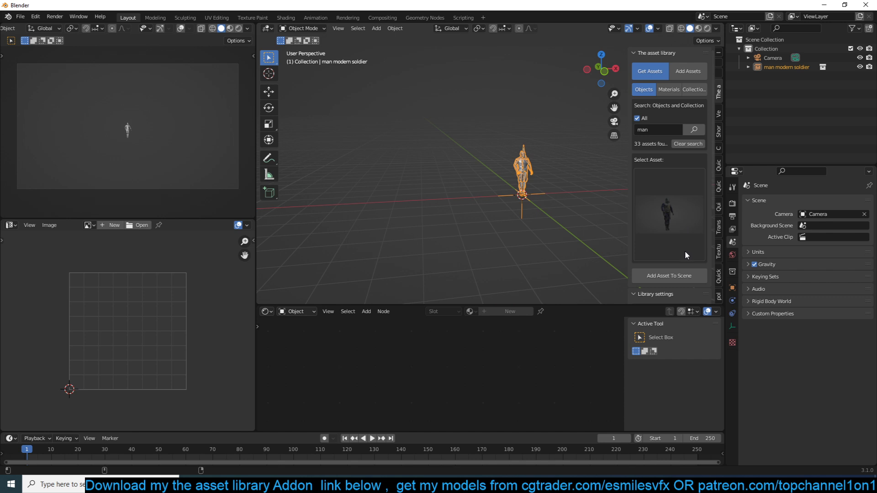
scroll(684, 256, down, 3)
click(679, 273)
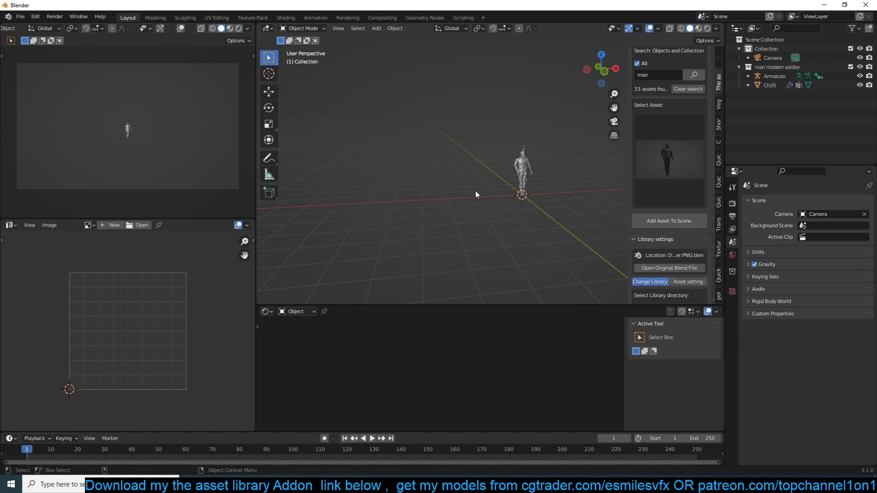
- Select the soldier's armature and switch the solid viewport display to a purple look
click(521, 189)
scroll(526, 190, up, 6)
middle_drag(537, 163, 520, 161)
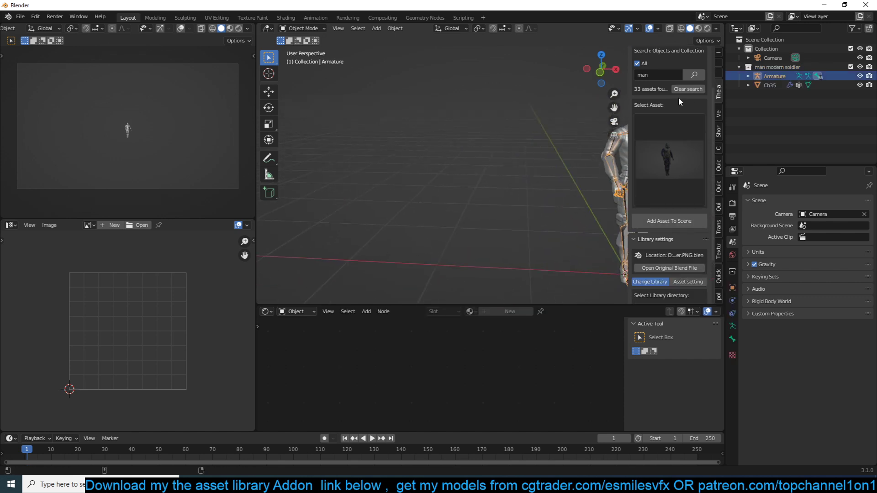
scroll(661, 107, up, 3)
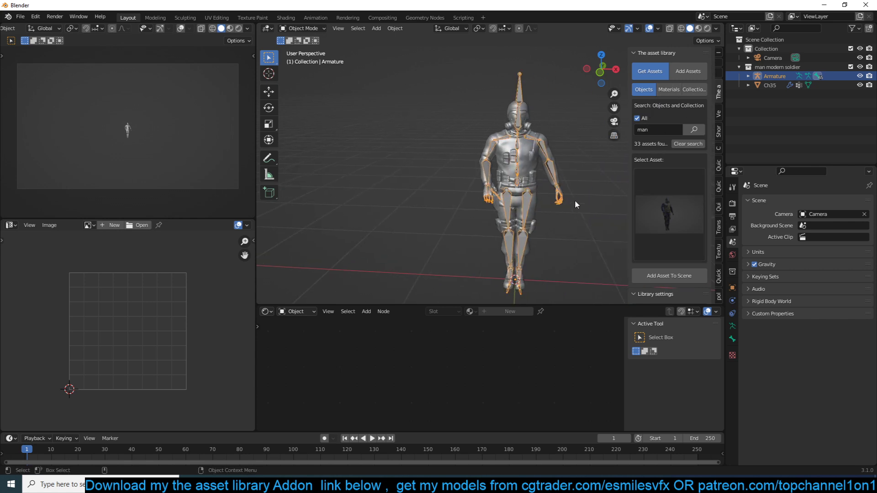
middle_drag(587, 197, 527, 190)
scroll(527, 190, down, 5)
key(shift+q)
click(415, 91)
scroll(493, 114, up, 4)
middle_drag(523, 123, 553, 115)
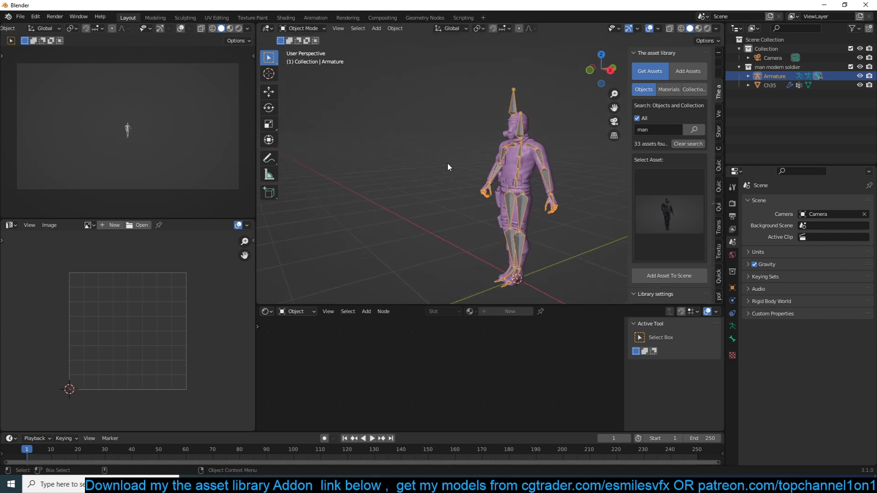
- Select the soldier mesh Ch35, open its modifier settings and display its wireframe to inspect the mesh density
middle_drag(488, 168, 525, 166)
click(528, 166)
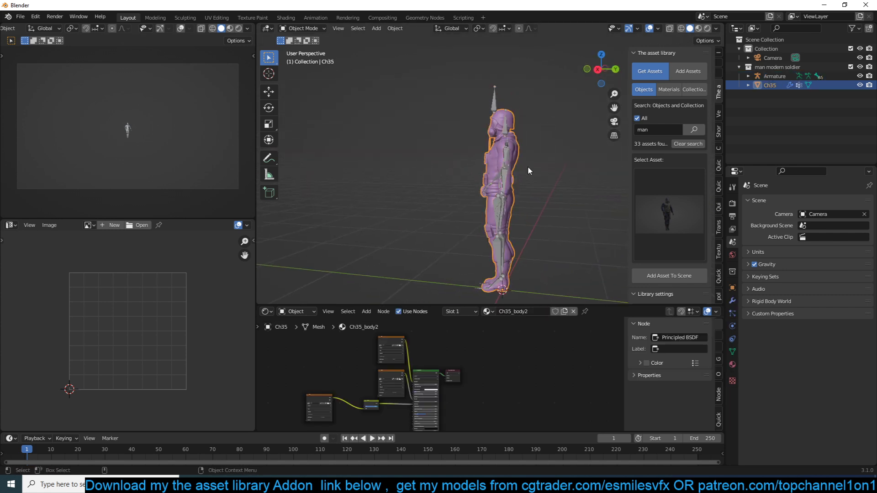
click(732, 300)
scroll(479, 177, up, 5)
key(q)
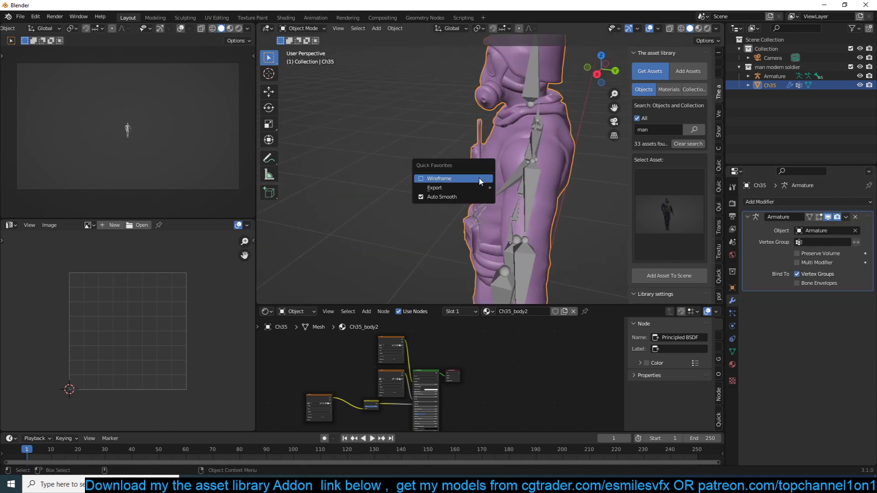
click(478, 178)
middle_drag(478, 178, 410, 193)
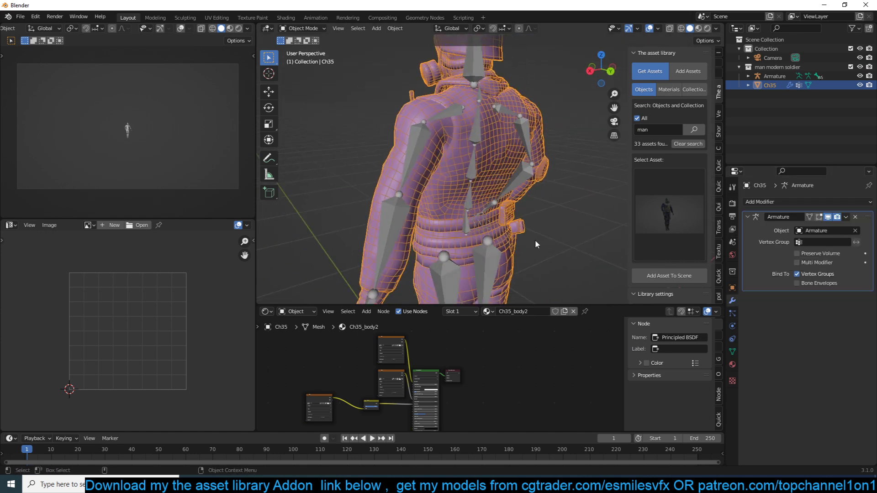
scroll(540, 243, down, 4)
- Add a Decimate modifier with a ratio of 0.1 to the soldier mesh and apply it
click(833, 202)
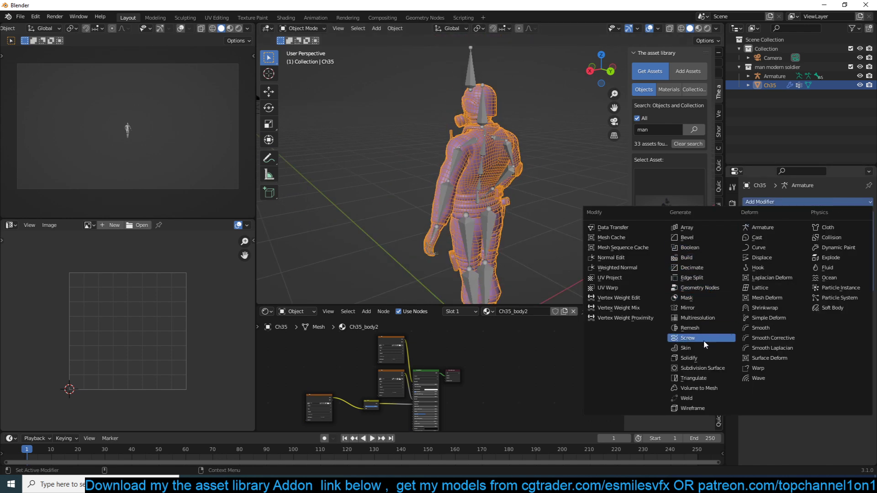
click(698, 268)
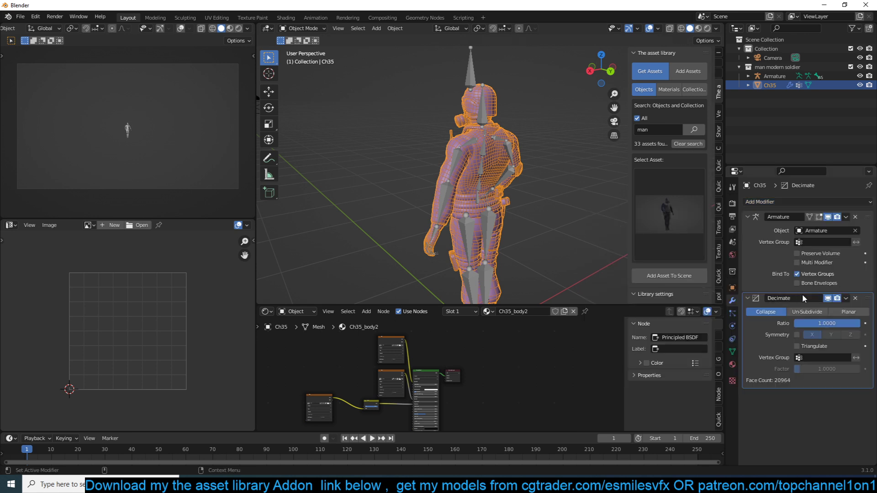
key(Return)
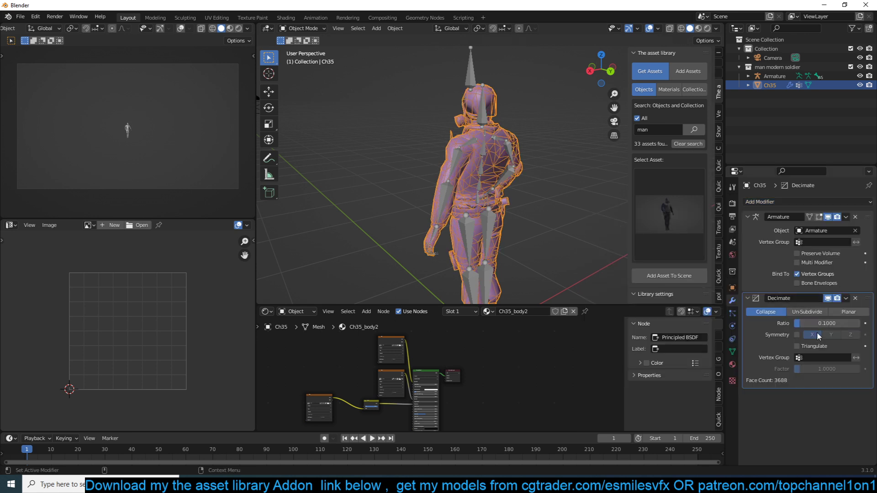
key(ctrl+a)
- Hide the soldier mesh's wireframe and switch the viewport to material preview shading
key(q)
click(384, 214)
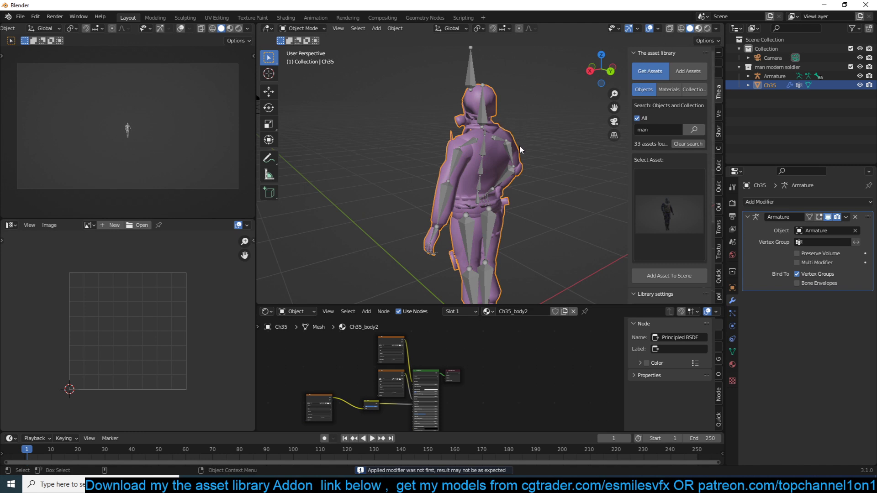
key(z)
key(2)
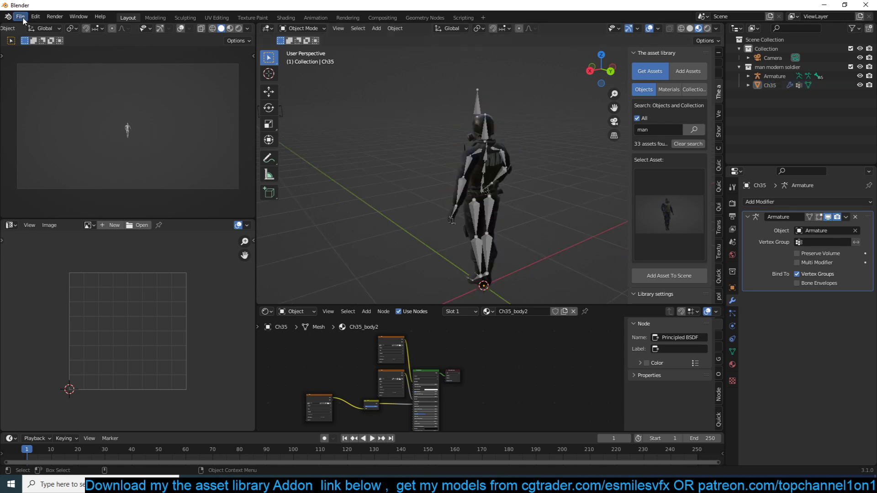
- Import Walking.fbx from the Downloads folder and play back its walking motion
click(22, 18)
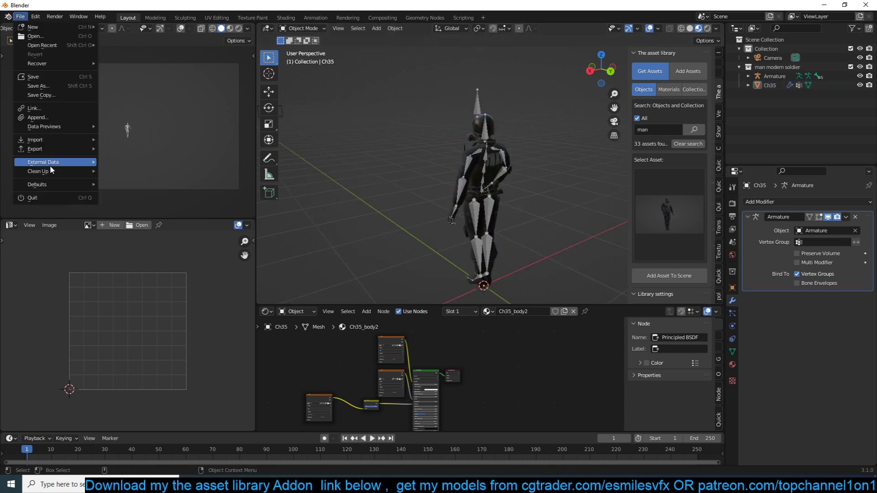
mouse_move(59, 139)
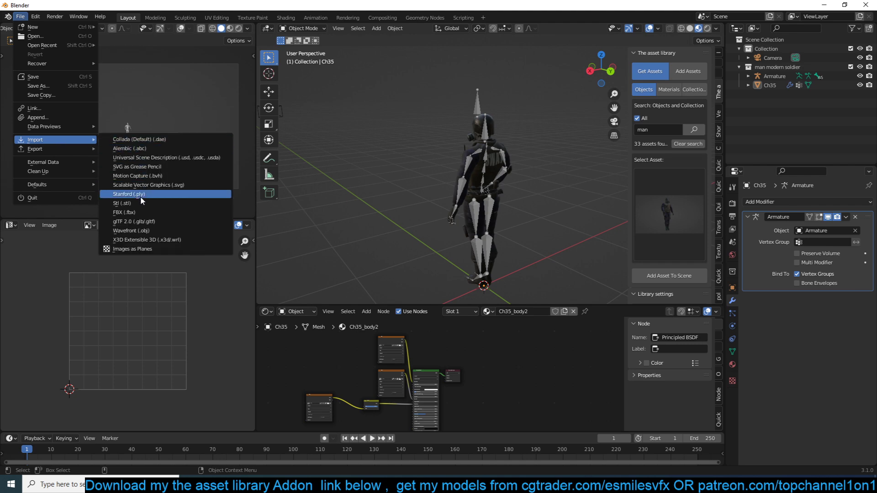
click(136, 213)
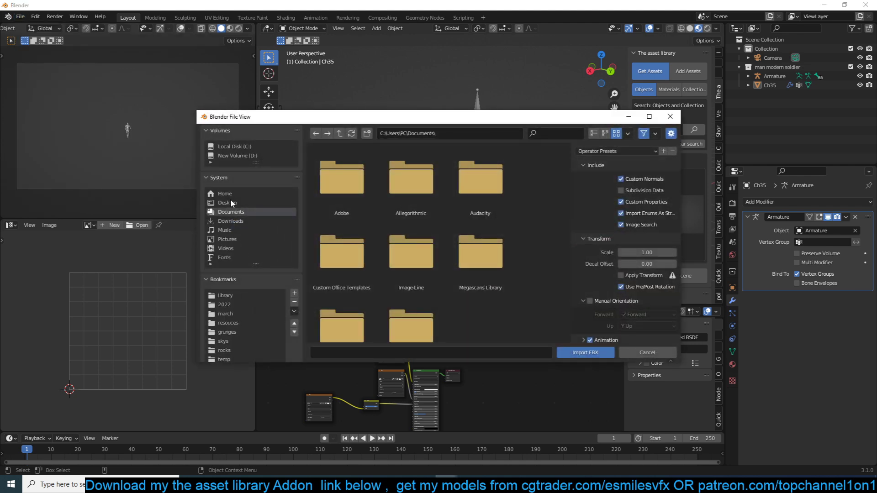
click(238, 220)
scroll(432, 274, down, 3)
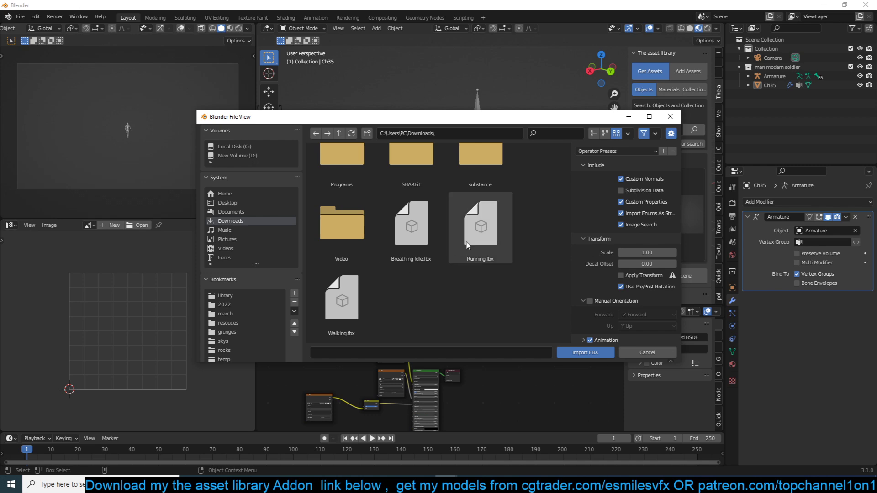
double_click(341, 302)
middle_drag(485, 181, 512, 182)
key(space)
middle_drag(361, 168, 384, 174)
key(Escape)
- Link the imported walking armature's animation data to the soldier's armature and play back the result
scroll(502, 192, up, 4)
middle_drag(502, 192, 480, 106)
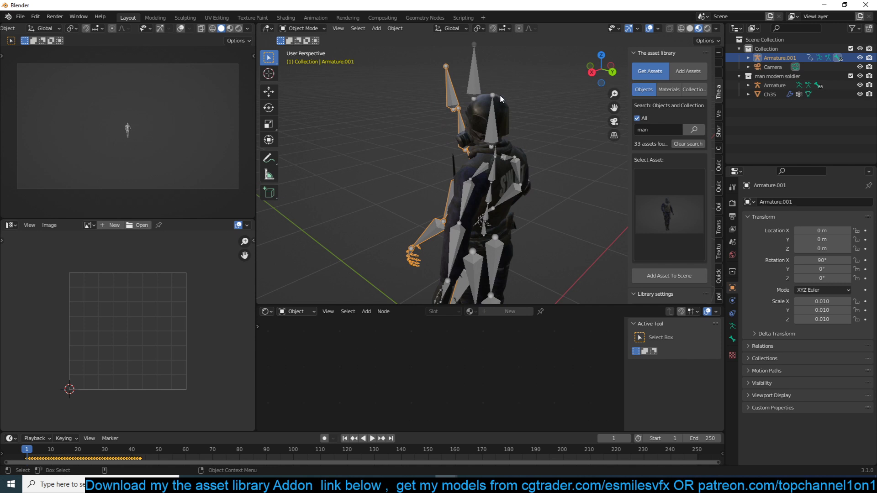
click(473, 83)
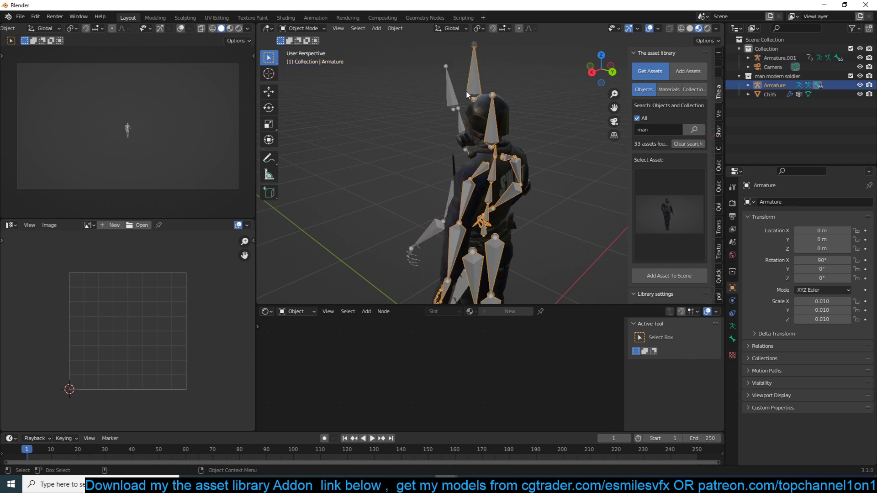
shift+click(450, 97)
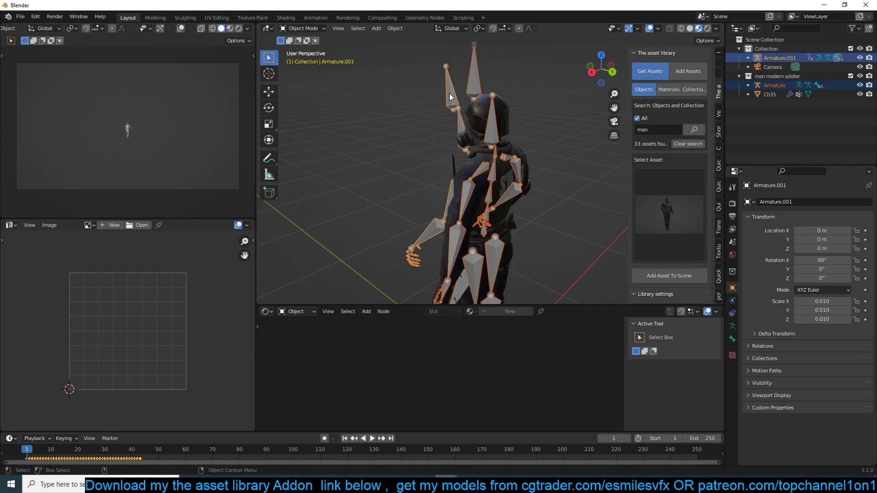
key(ctrl+l)
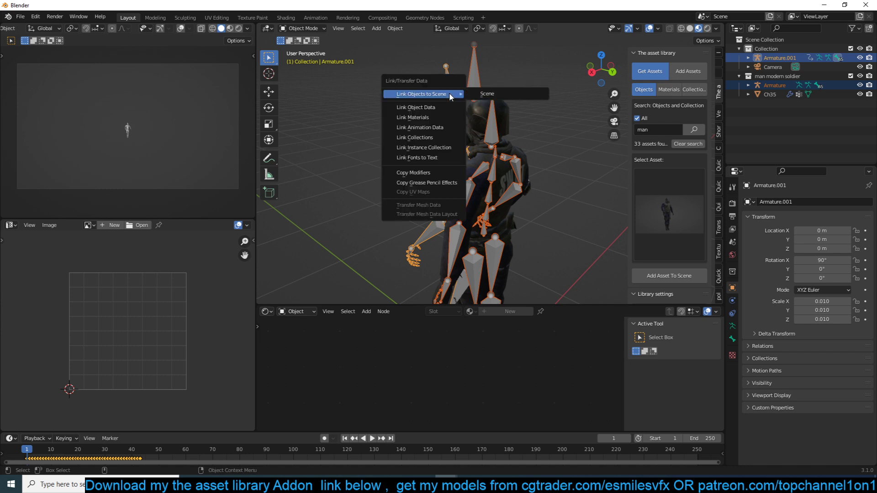
click(442, 127)
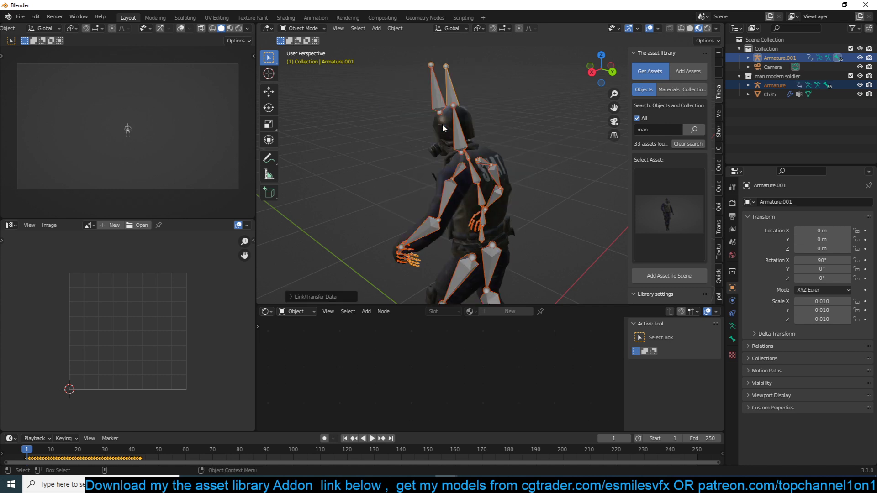
key(space)
key(space)
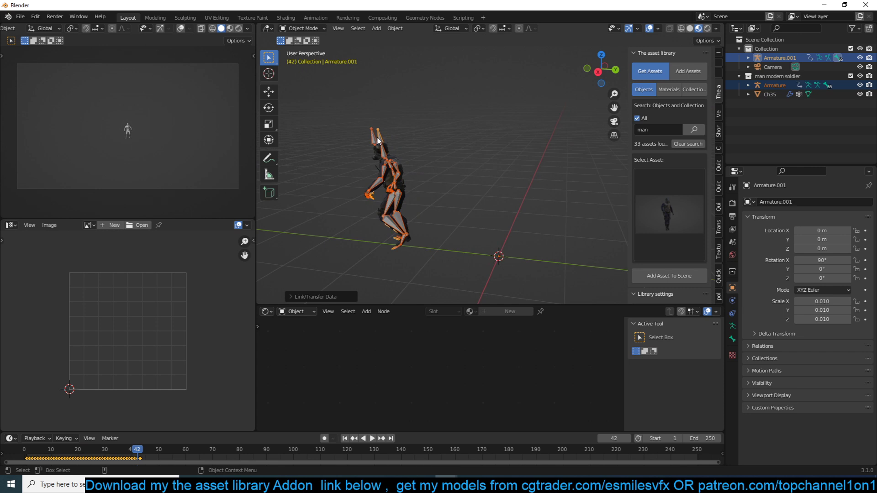
click(371, 137)
key(Delete)
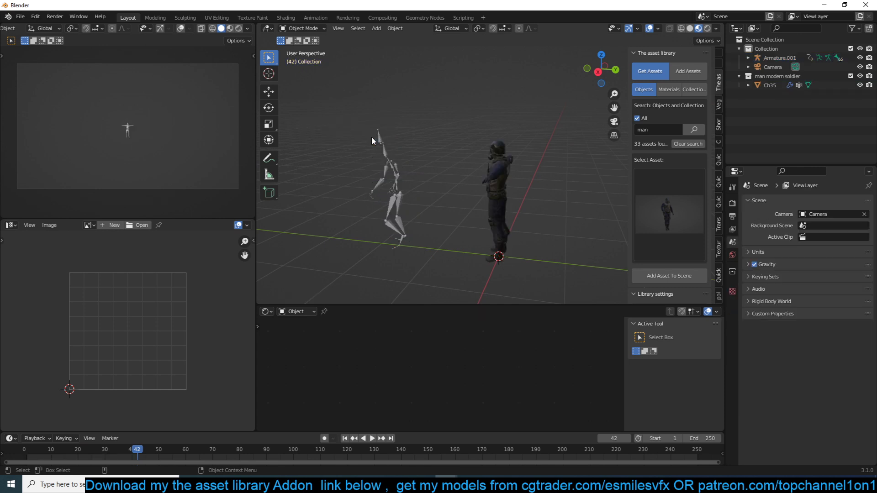
key(ctrl+z)
- Delete the imported walking armature, keeping the soldier's own armature
click(382, 131)
key(x)
click(382, 132)
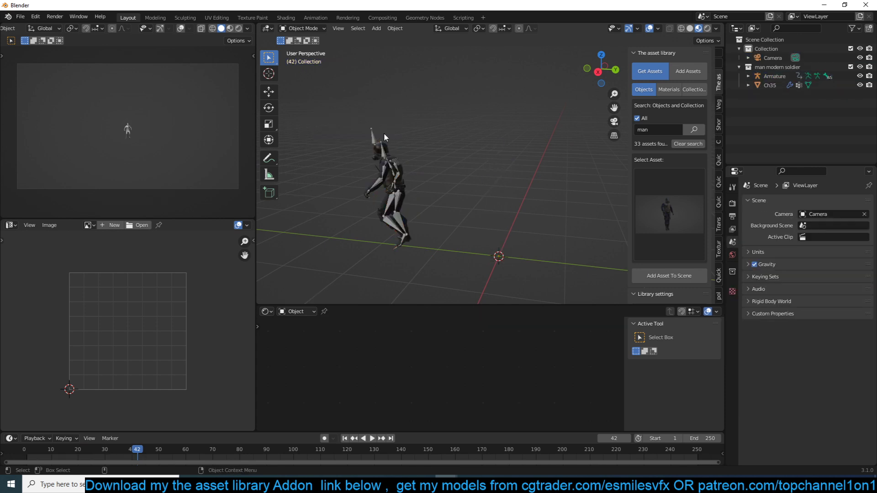
- Play back the soldier's walk cycle and make the timeline area taller
key(space)
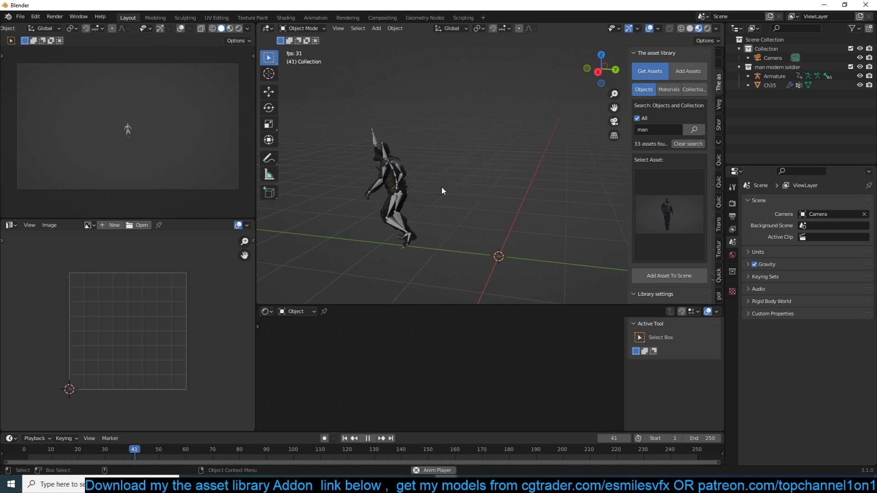
key(space)
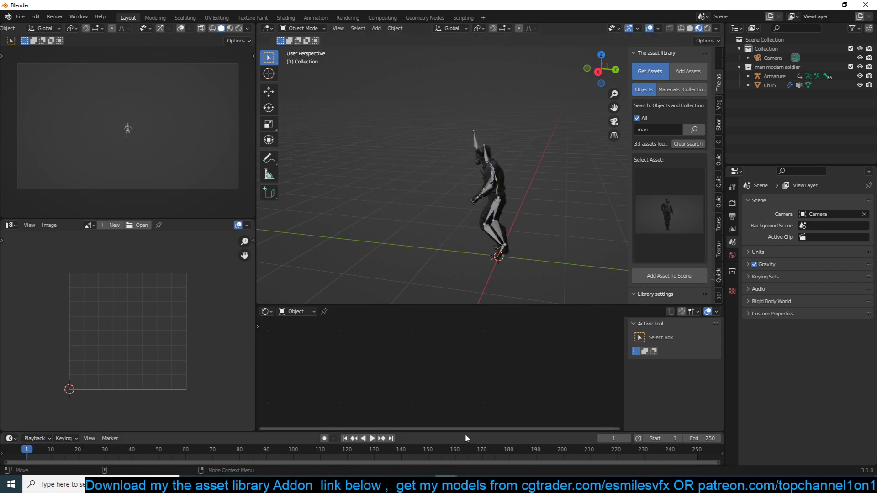
drag(465, 433, 470, 405)
key(space)
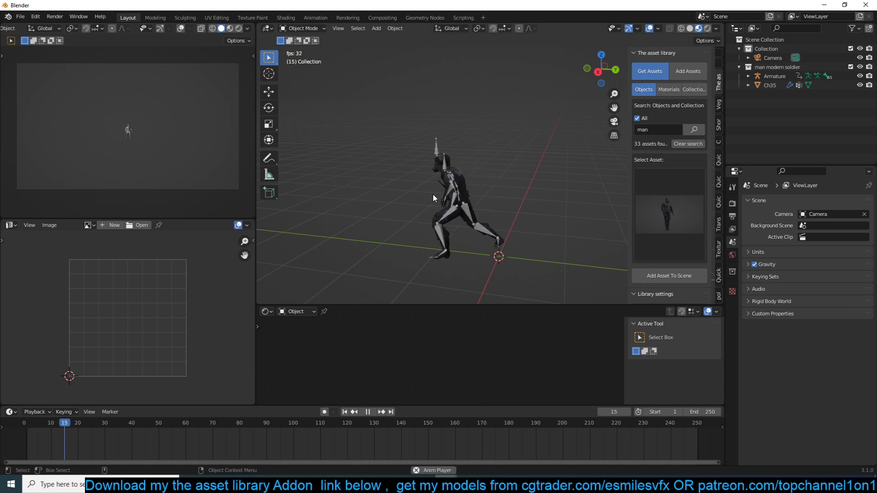
key(Escape)
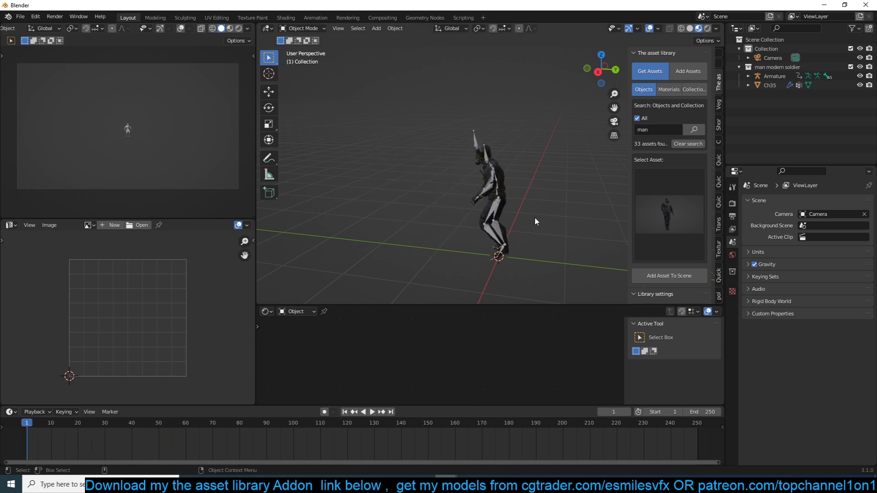
- Draw an annotation arrow along the ground from the soldier's feet in his walking direction
middle_drag(533, 224, 547, 211)
click(269, 158)
drag(343, 248, 366, 250)
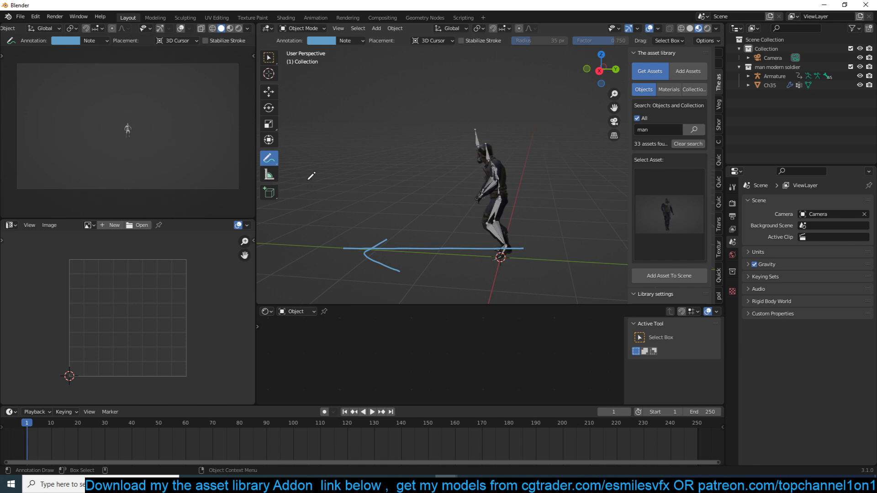
- Leave the Annotate tool for the Move tool, select the soldier's armature and enter Pose Mode
click(269, 93)
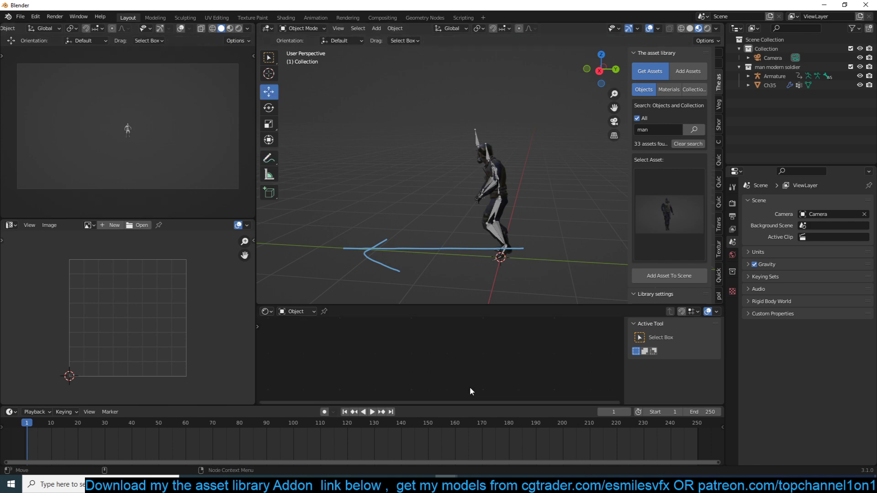
click(469, 484)
click(693, 6)
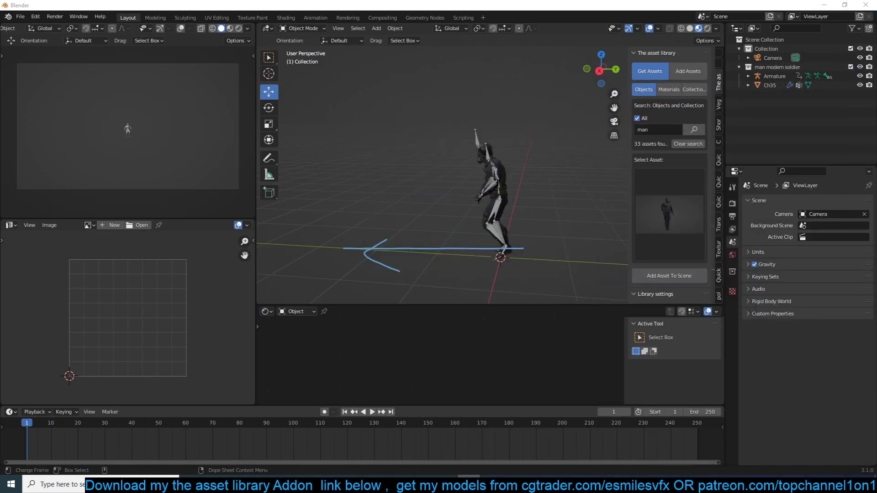
scroll(564, 188, up, 5)
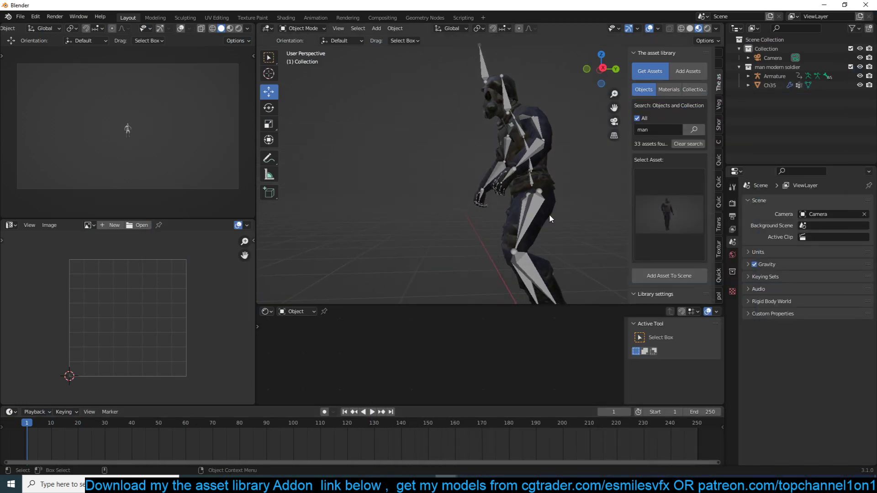
click(538, 212)
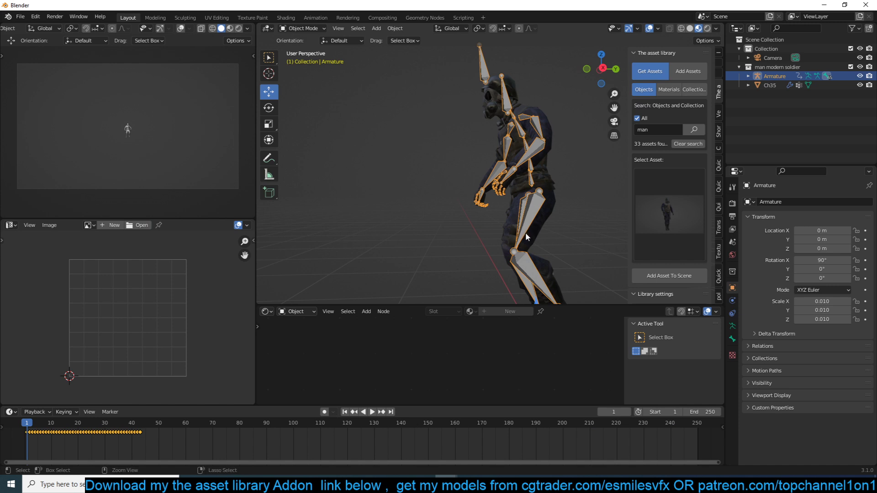
key(ctrl+Tab)
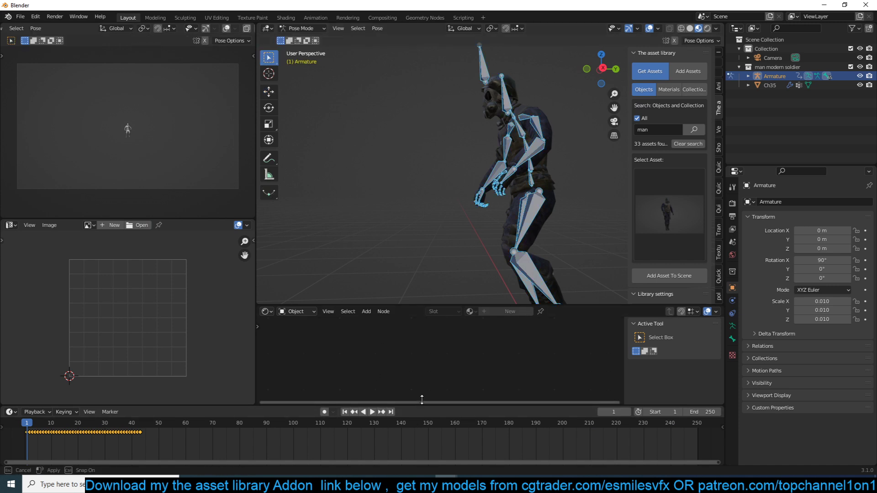
- Make the timeline area taller, show the armature's F-curves there, and expand its channels with the Z Location curve selected
drag(419, 405, 128, 384)
key(ctrl+Tab)
middle_drag(148, 415, 249, 421)
key(Home)
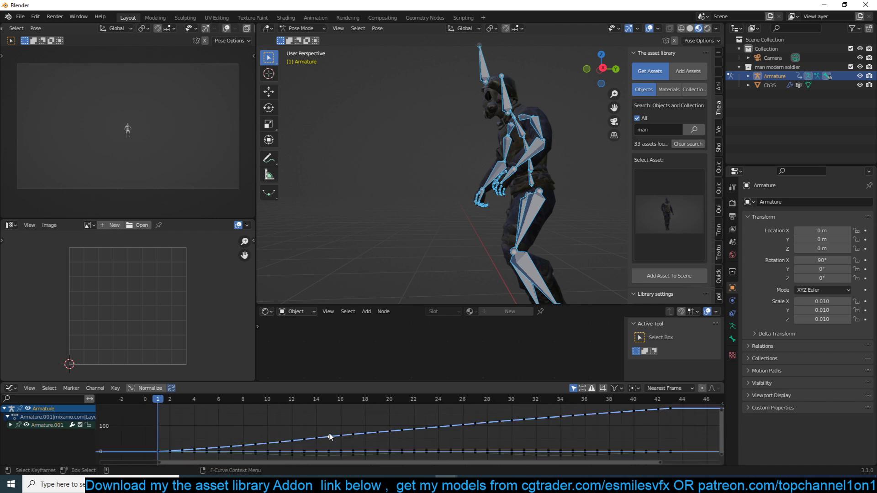
click(10, 425)
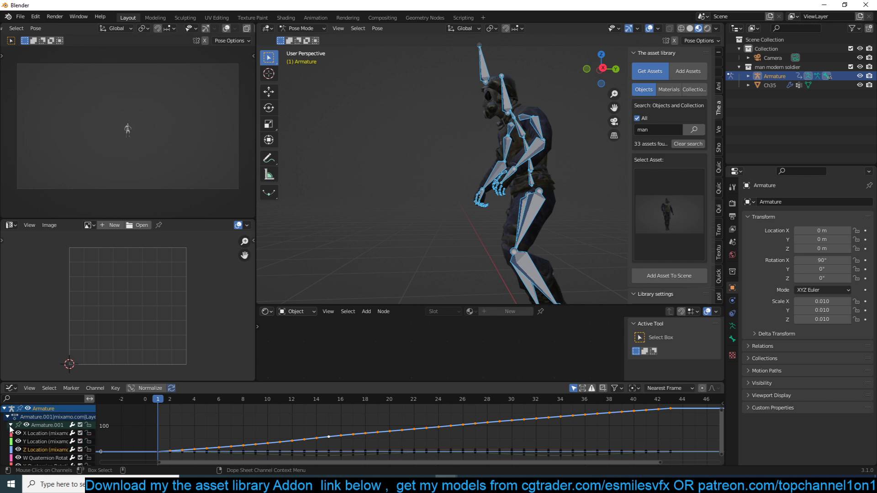
scroll(404, 205, down, 5)
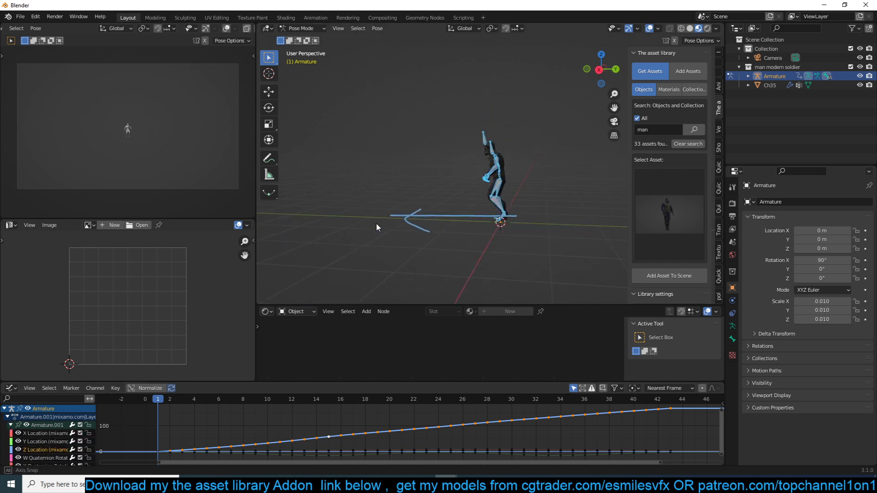
scroll(346, 414, down, 2)
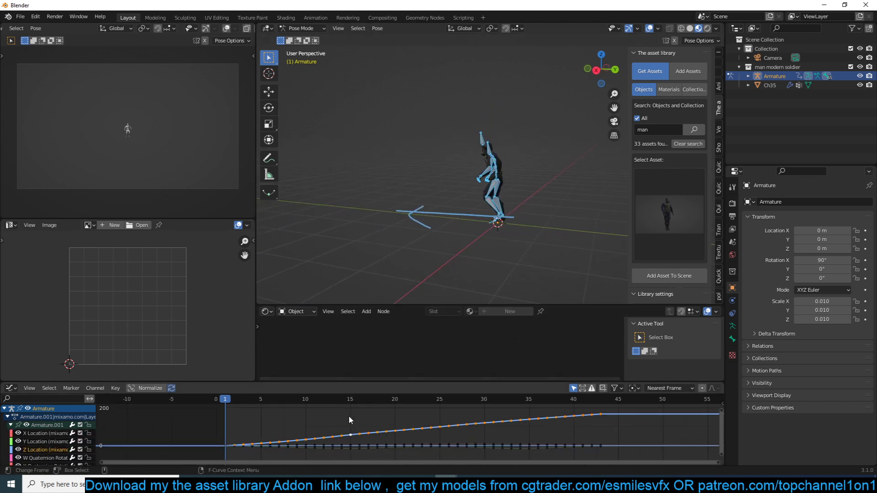
- Try moving the armature's Z Location curve upward to see how it shifts the soldier
key(space)
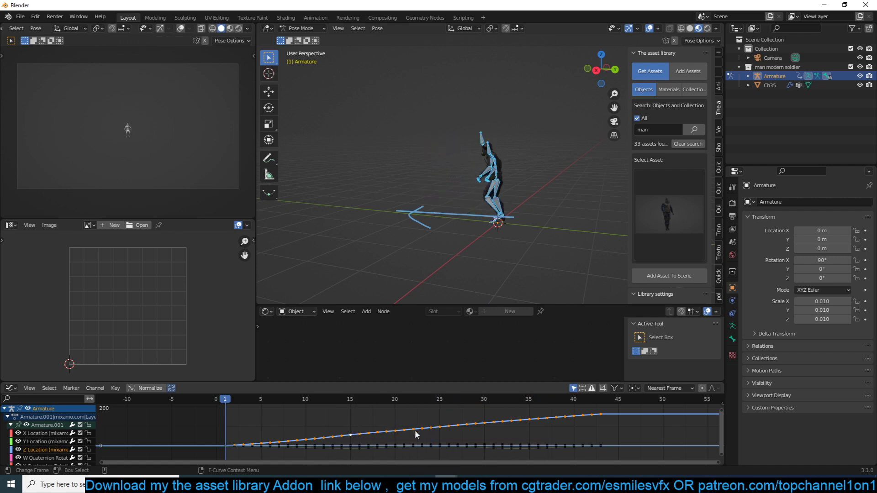
key(Escape)
key(g)
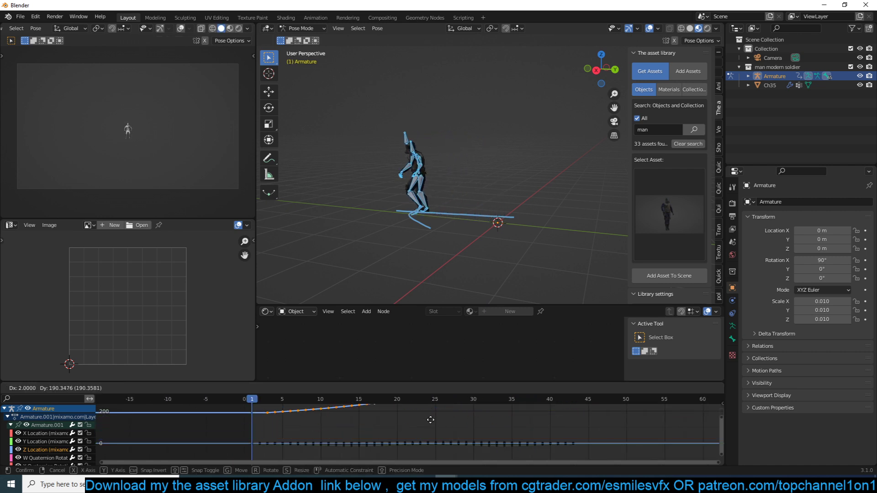
key(Escape)
- Try deleting the armature's Z Location curve and play back the soldier's walk without it
key(Delete)
key(ctrl+Tab)
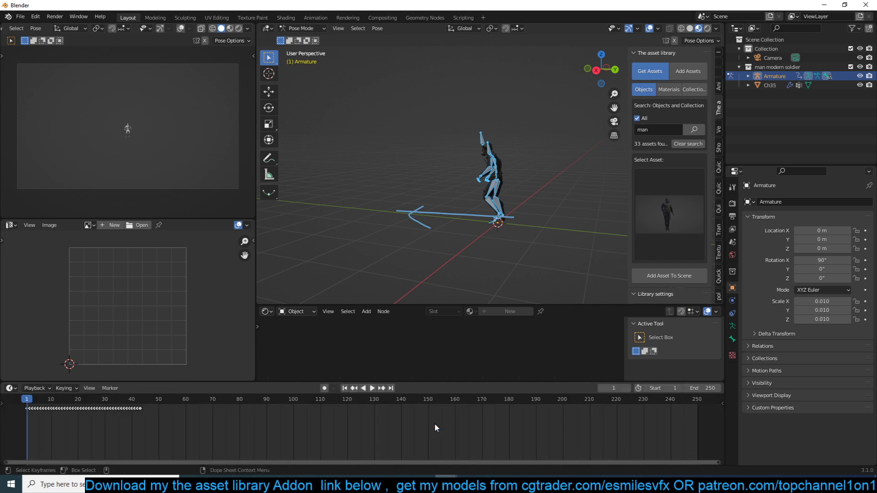
key(space)
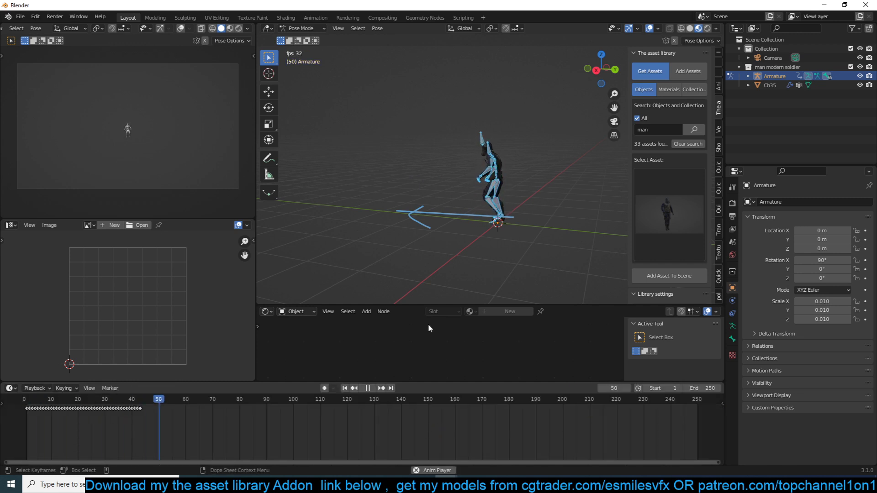
key(Escape)
key(space)
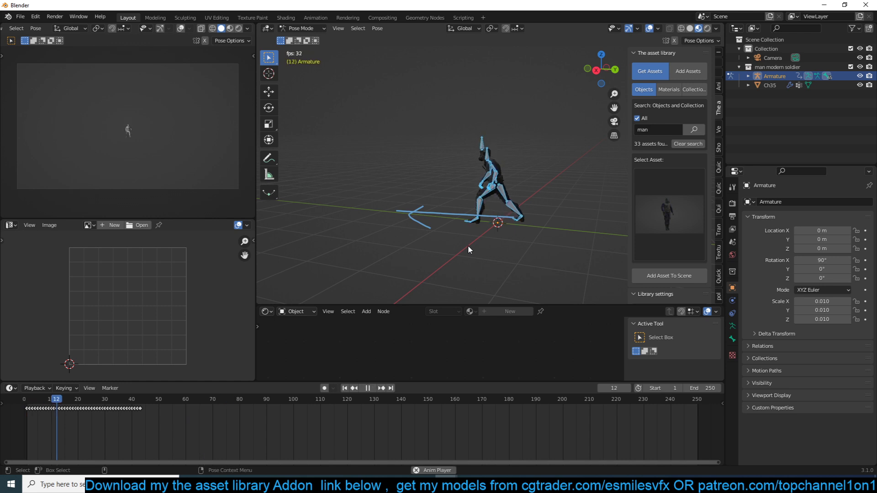
key(Escape)
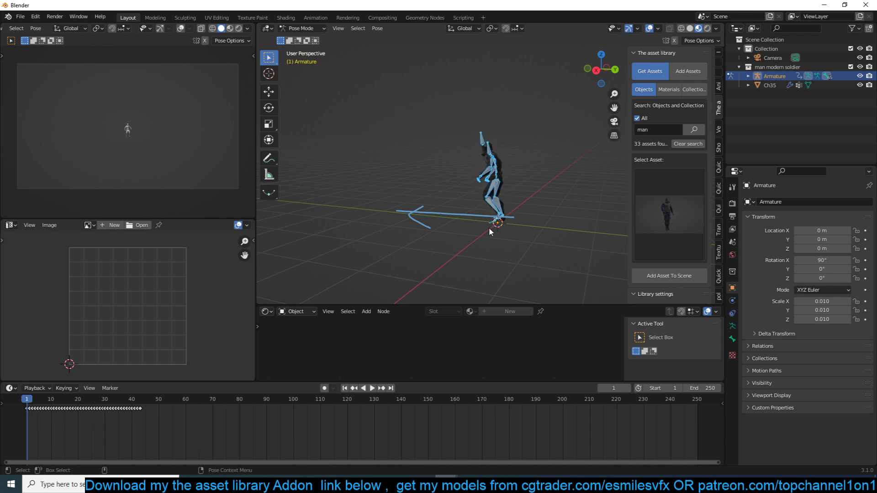
key(ctrl+Tab)
click(357, 434)
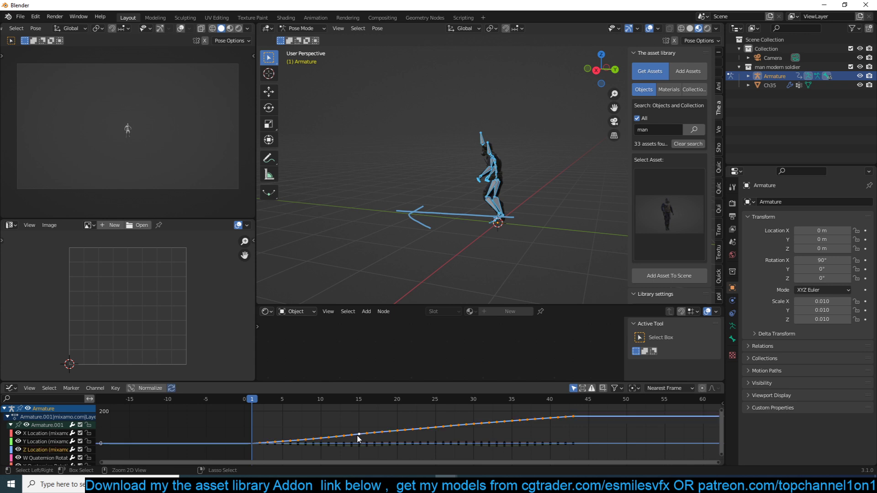
- Change the timeline area to the Nonlinear Animation editor and push the armature's walk action down into a strip
key(ctrl+Tab)
click(9, 388)
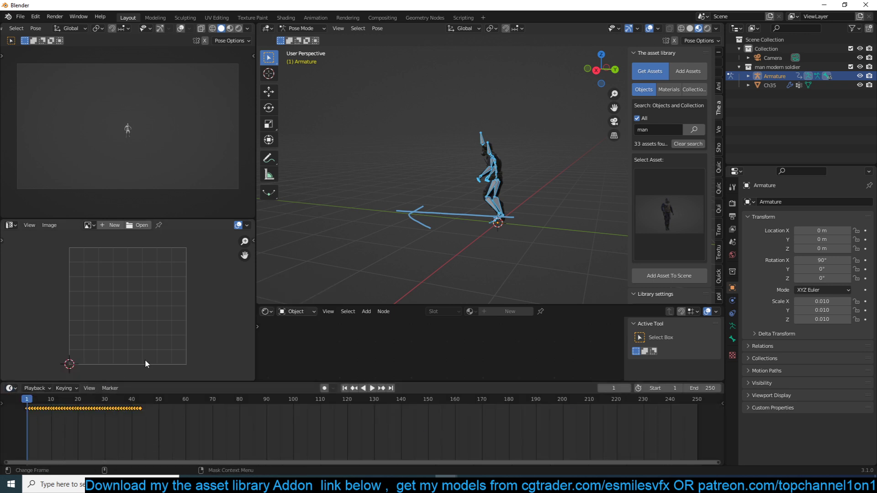
click(10, 388)
click(11, 389)
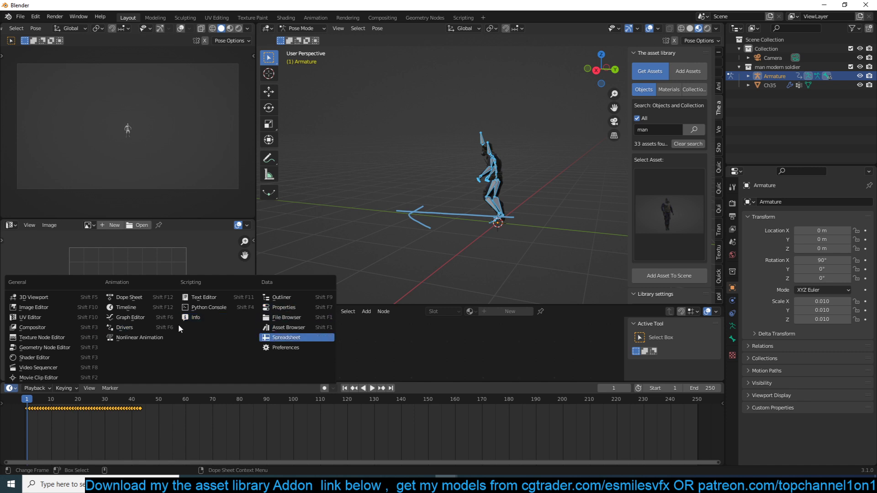
click(137, 338)
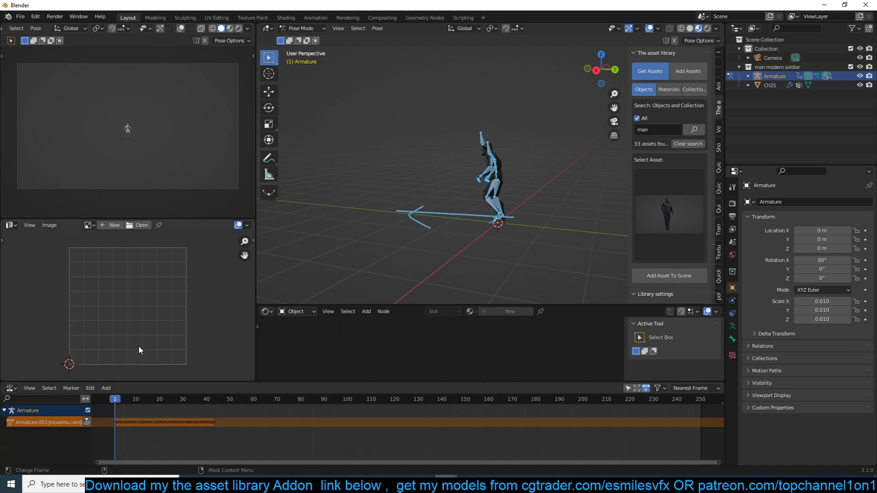
click(86, 423)
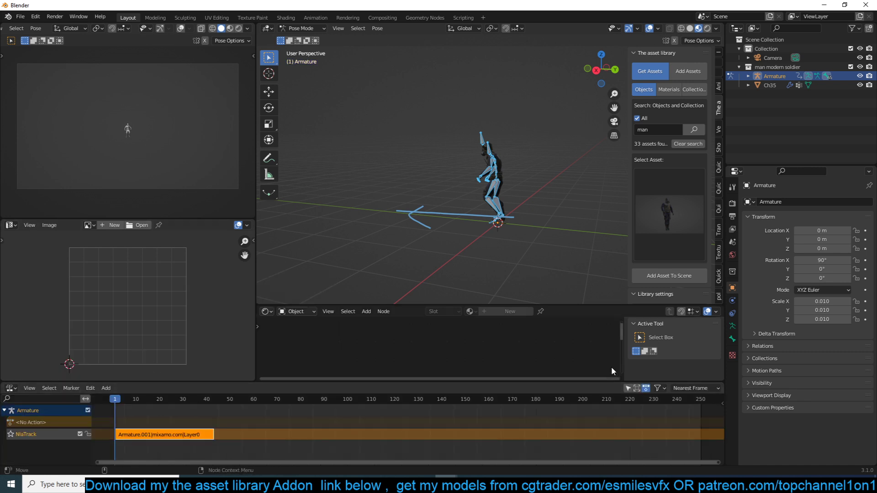
- Duplicate the walk strip directly behind the original and play back the two strips
key(shift+d)
click(188, 444)
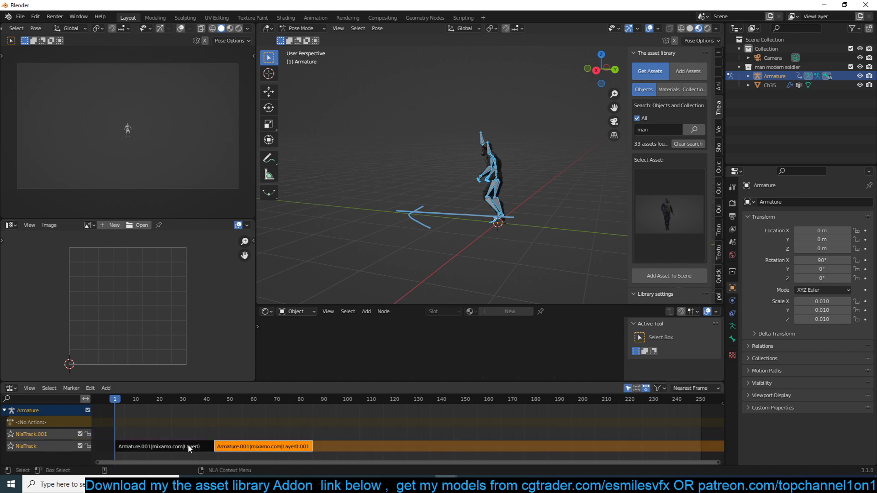
click(188, 444)
key(space)
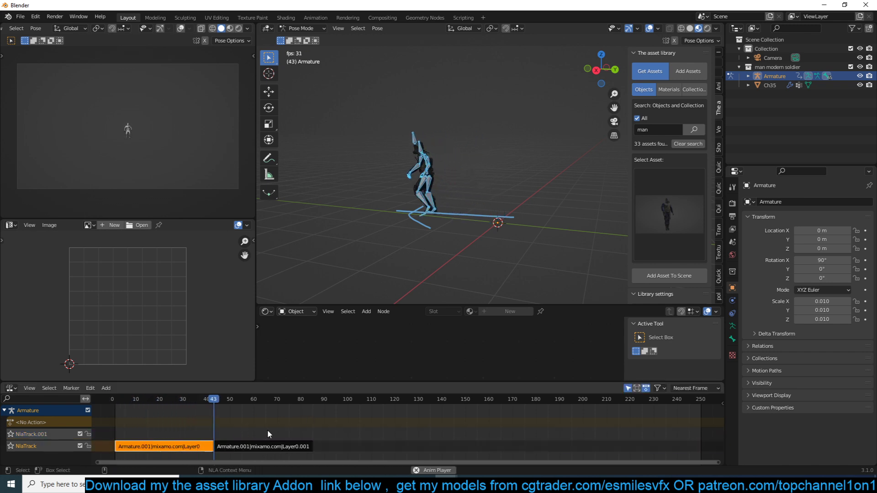
key(Escape)
- Delete the duplicated strip and undo all strip edits back to the original walk action that is not pushed down
click(270, 447)
key(x)
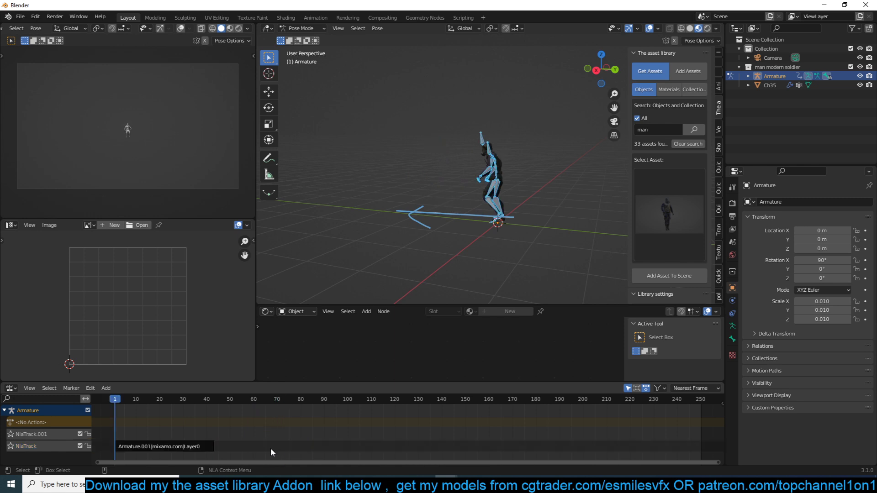
click(183, 448)
key(ctrl+z)
key(ctrl+z)
key(ctrl+z)
key(ctrl+z)
key(ctrl+z)
key(ctrl+z)
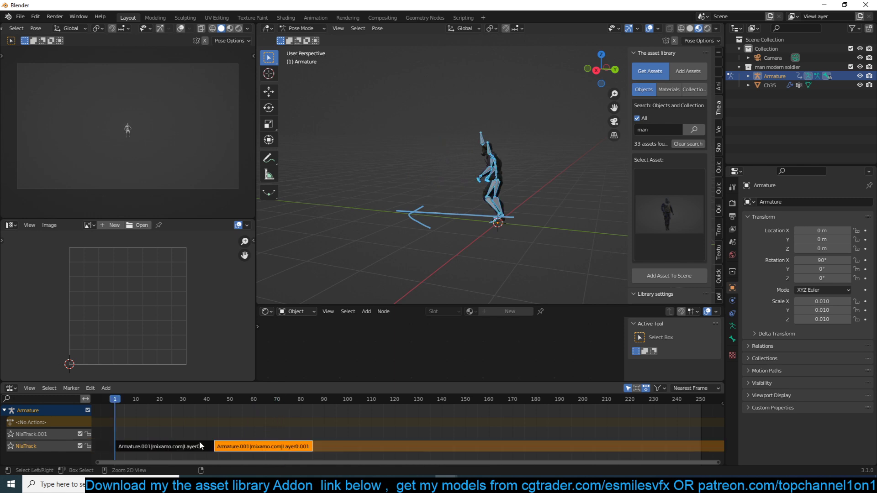
key(ctrl+z)
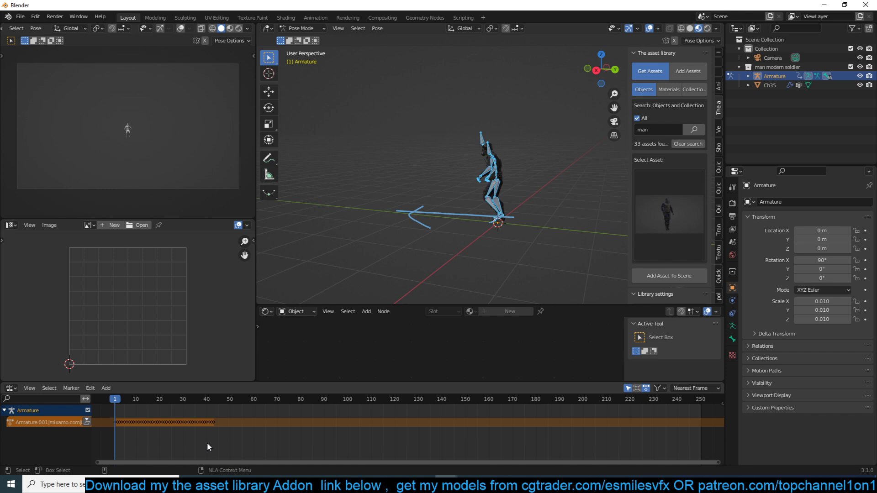
- Return the lower area from Nonlinear Animation to the armature's F-curves and delete the Z Location curve
click(12, 389)
click(12, 389)
click(12, 389)
mouse_move(12, 390)
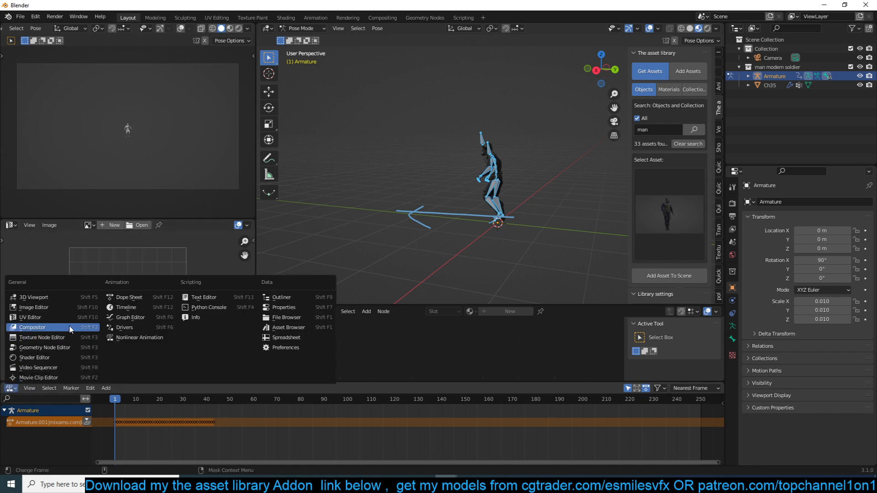
click(137, 306)
key(ctrl+Tab)
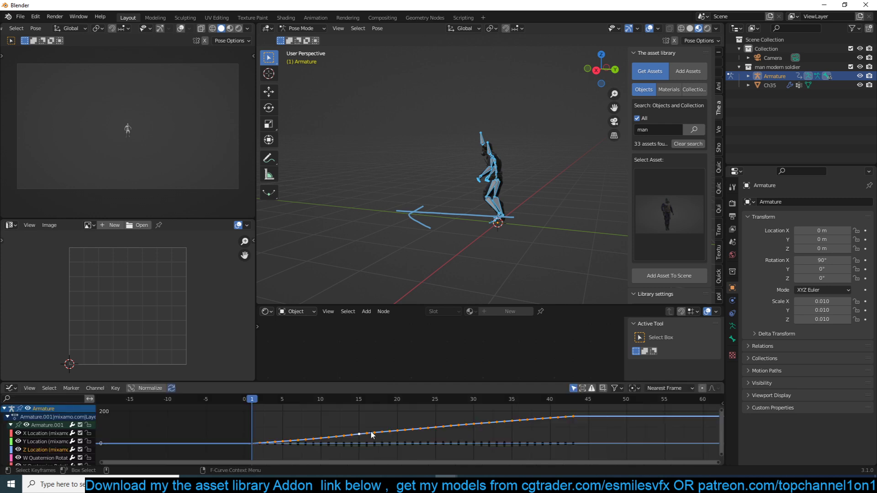
key(Delete)
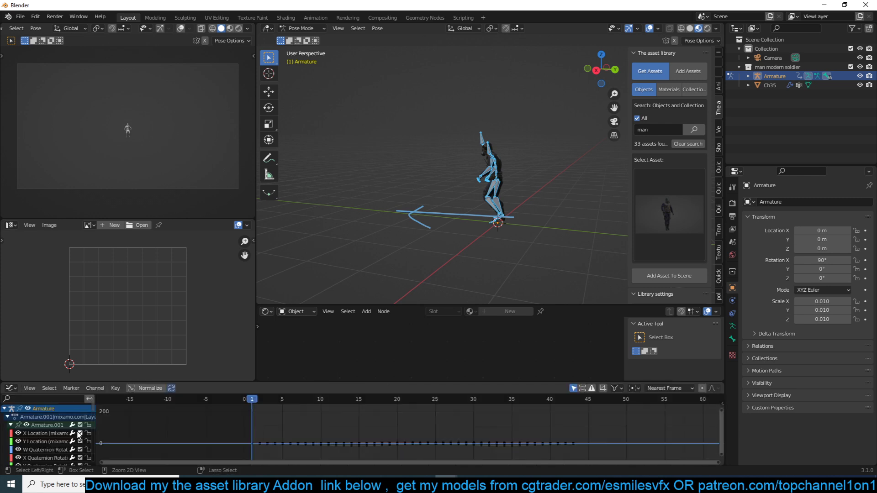
- Open the in-place walk action in the Nonlinear Animation editor and push it down into a strip
key(ctrl+Tab)
click(11, 387)
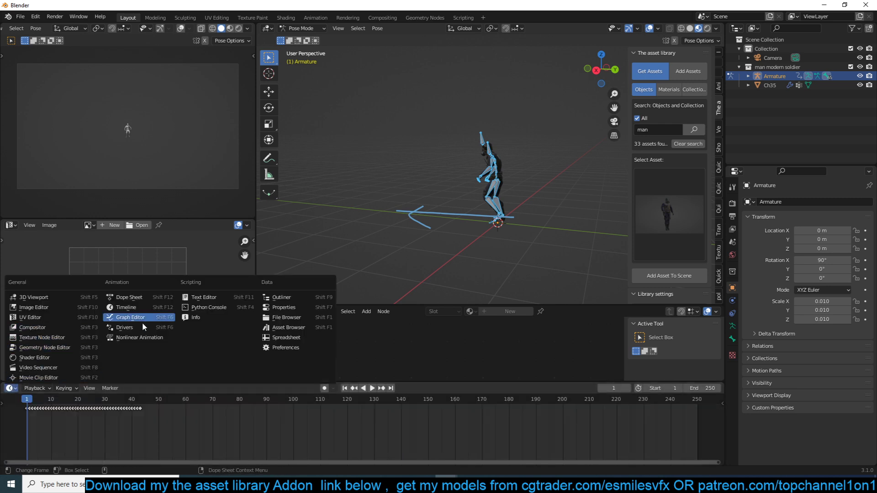
click(135, 340)
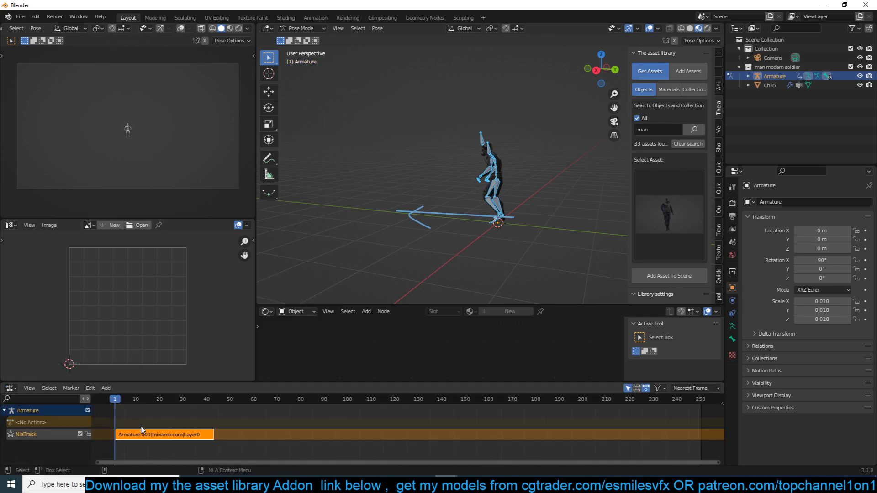
- Duplicate the walk strips end to end past frame 250 and play back the repeated walk
key(shift+d)
click(238, 401)
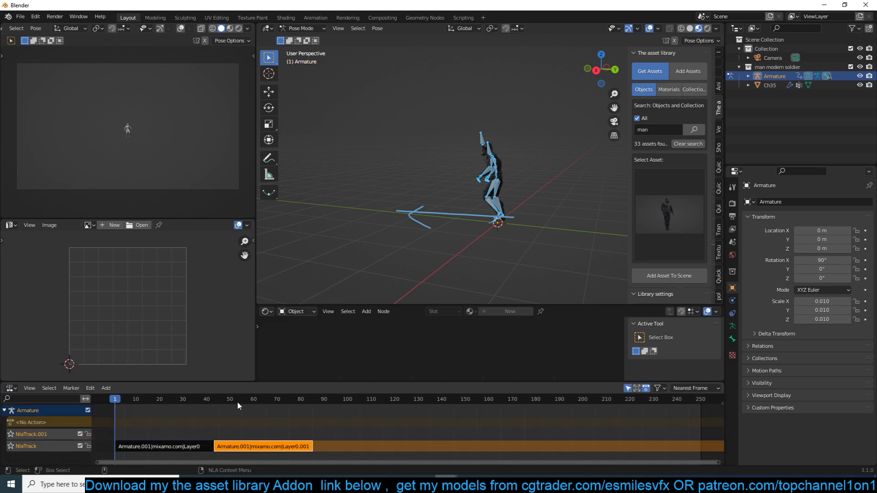
key(shift+d)
click(371, 398)
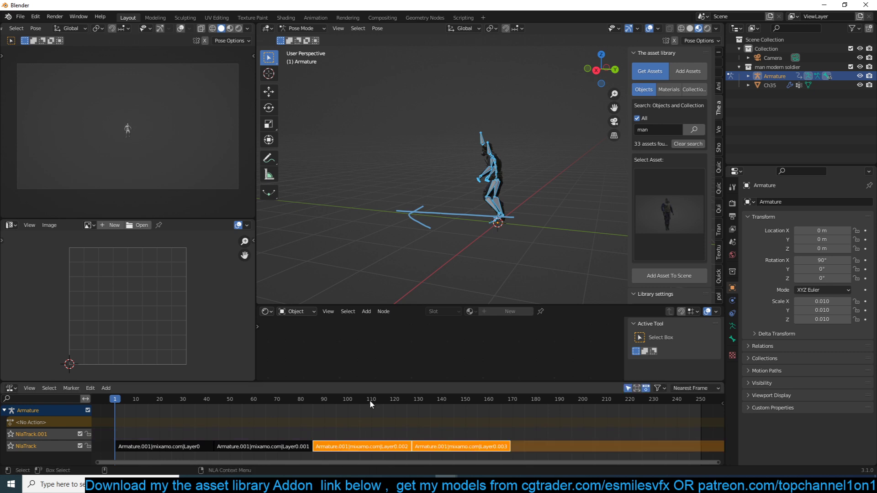
key(shift+d)
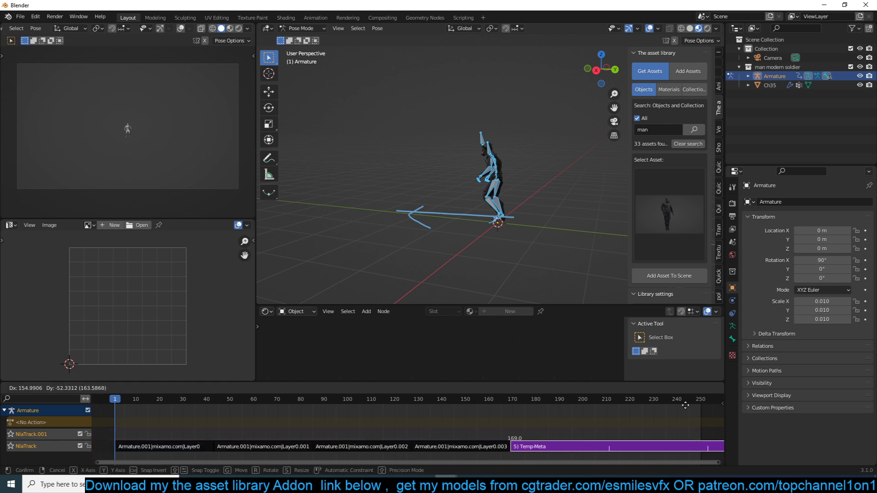
click(685, 405)
key(space)
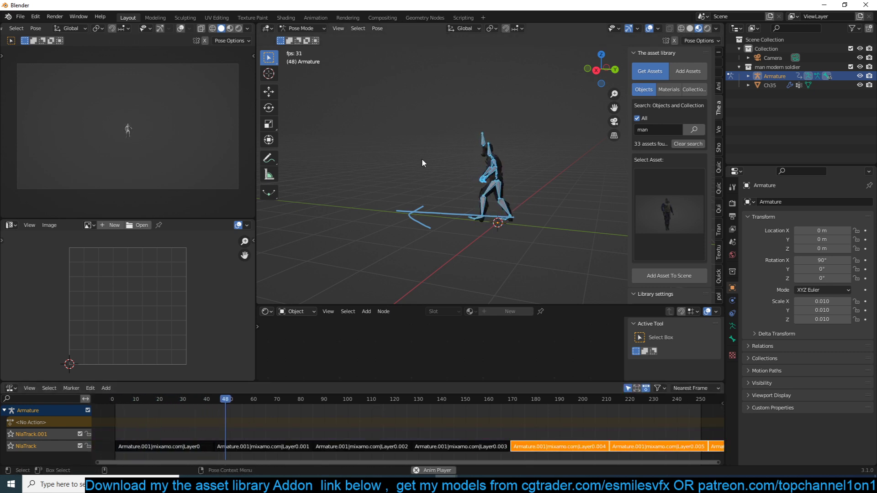
key(space)
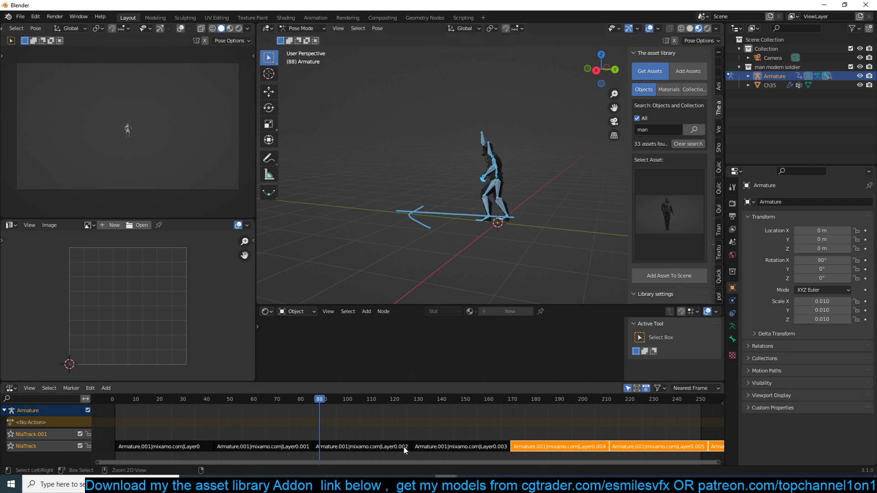
- Return the armature to Object Mode, change the lower area to the Timeline and go to frame 0
key(ctrl+Tab)
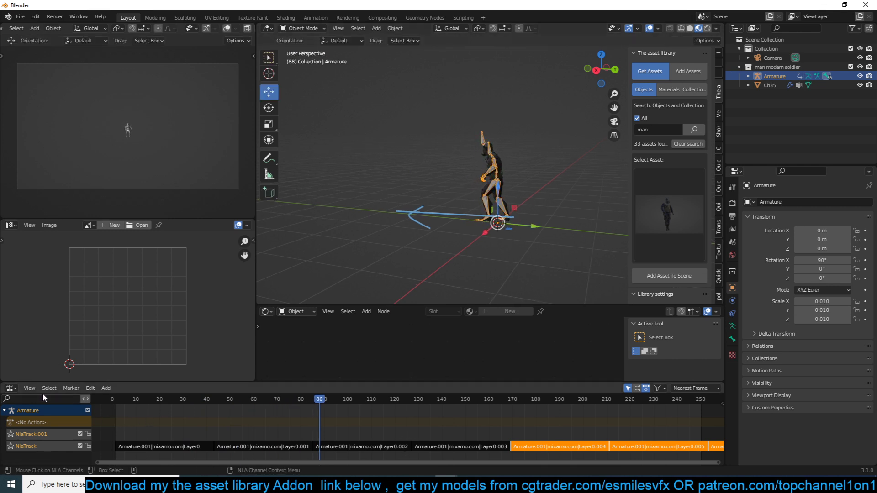
click(10, 389)
click(126, 307)
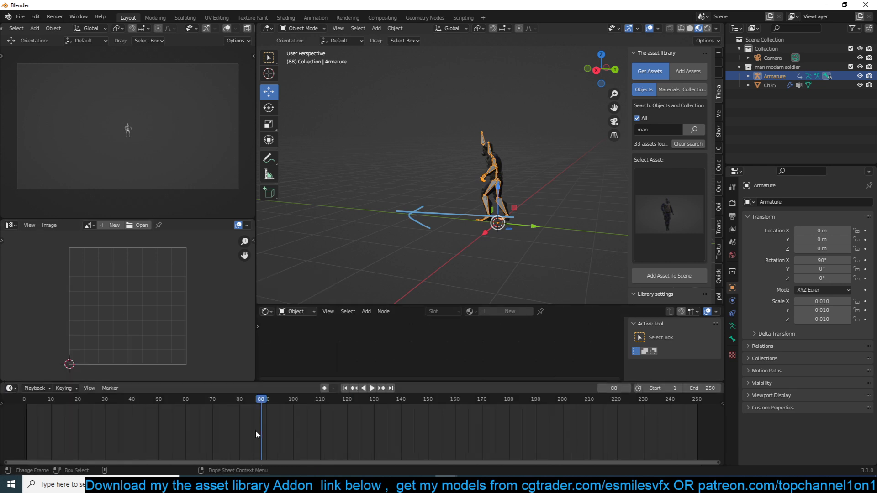
click(26, 429)
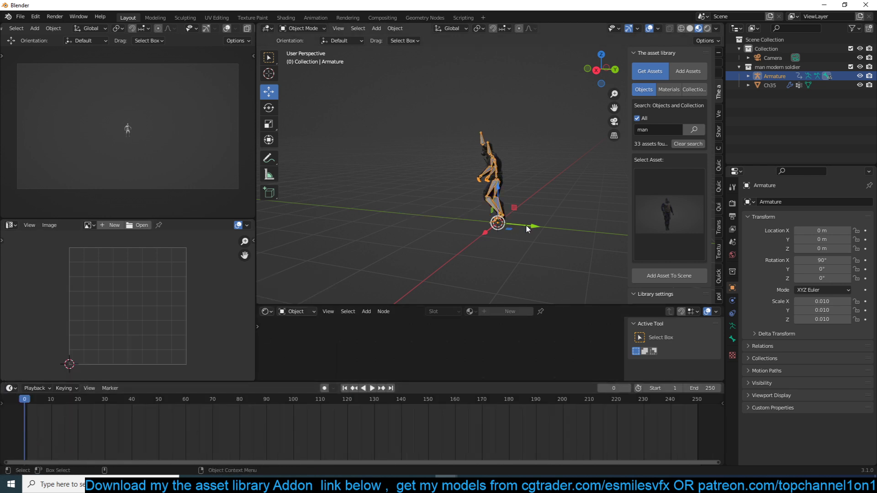
- Enable auto keying with a start keyframe at frame 0, and try moving the armature along negative Y at frame 250
click(324, 388)
click(497, 223)
click(697, 421)
drag(544, 226, 359, 217)
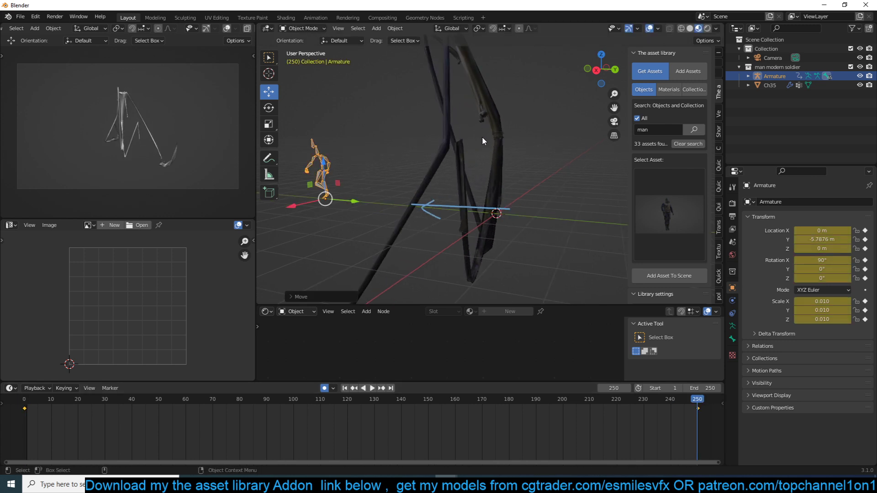
key(ctrl+z)
- Parent the Ch35 soldier mesh to the armature with the Object option
scroll(493, 164, up, 5)
click(492, 162)
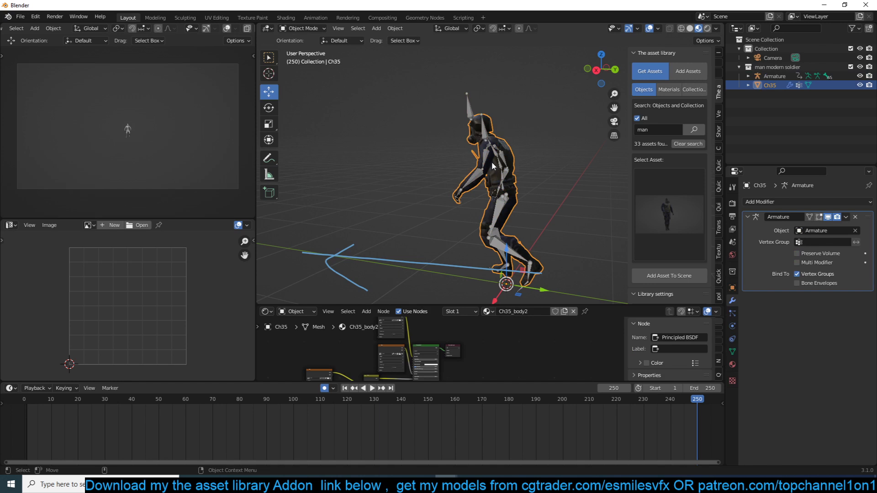
shift+click(485, 138)
key(ctrl+p)
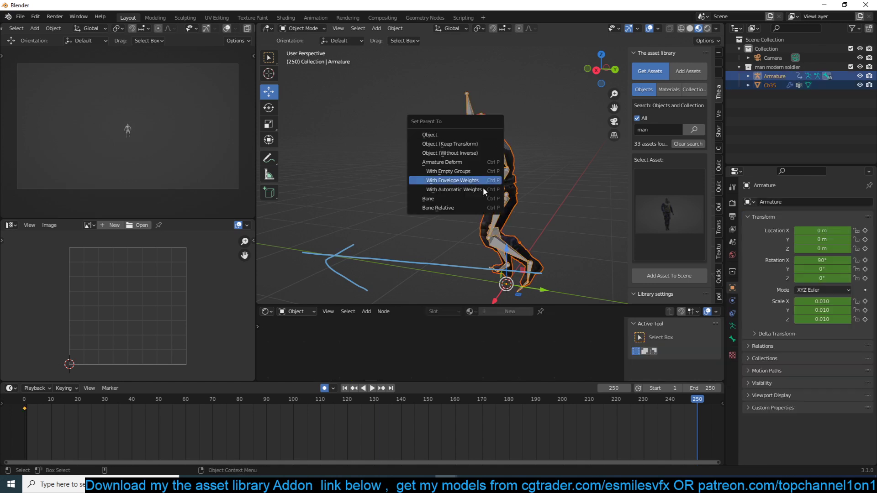
click(477, 135)
- Select only the armature and move it along Y to about -8.7 m at frame 250
click(499, 158)
click(501, 162)
scroll(519, 196, down, 3)
drag(535, 238, 350, 219)
scroll(278, 98, down, 1)
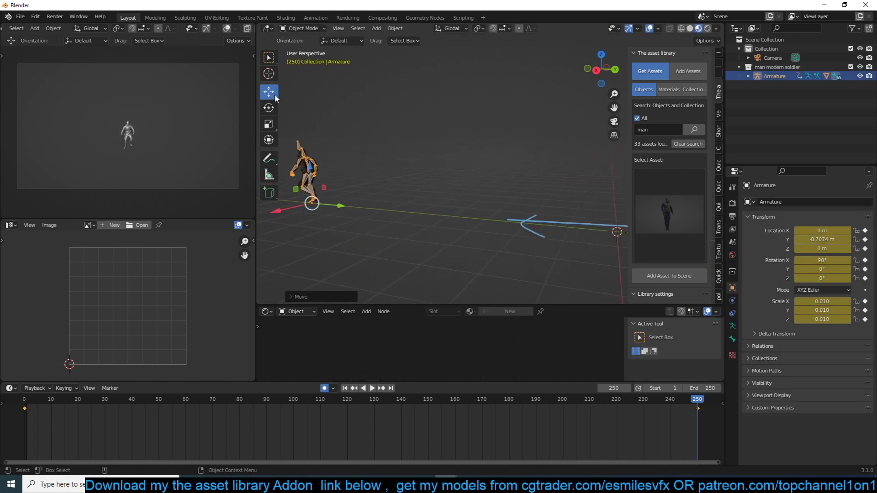
- Erase the blue annotation arrow from the ground and return to the Move tool
click(270, 159)
click(360, 41)
click(409, 78)
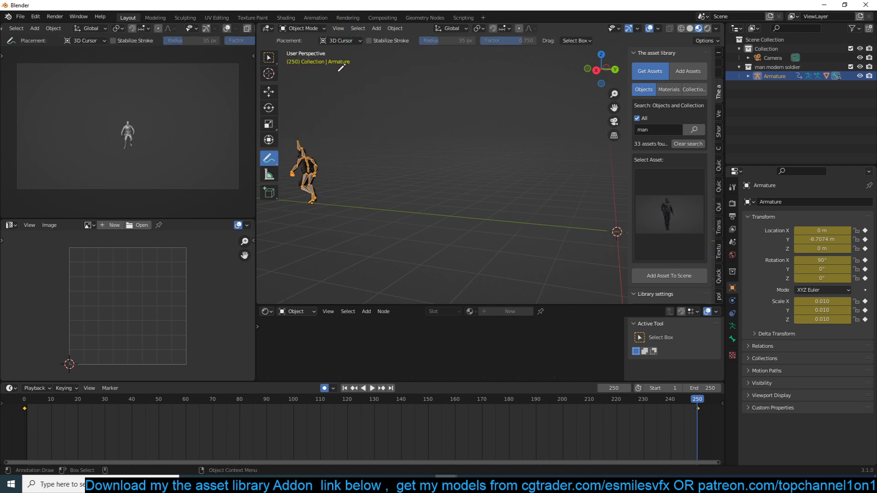
click(269, 92)
- Play the forward walk and set the armature's keyframe handle type to Vector
key(space)
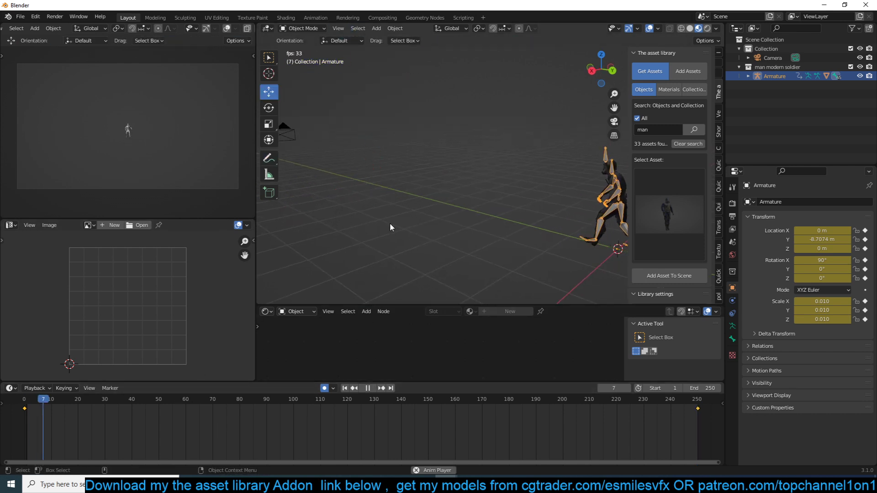
scroll(467, 203, up, 2)
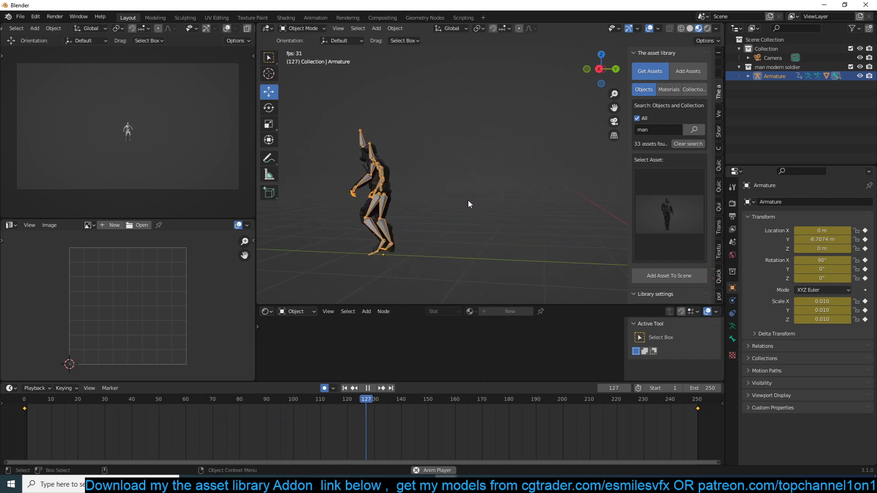
key(space)
key(v)
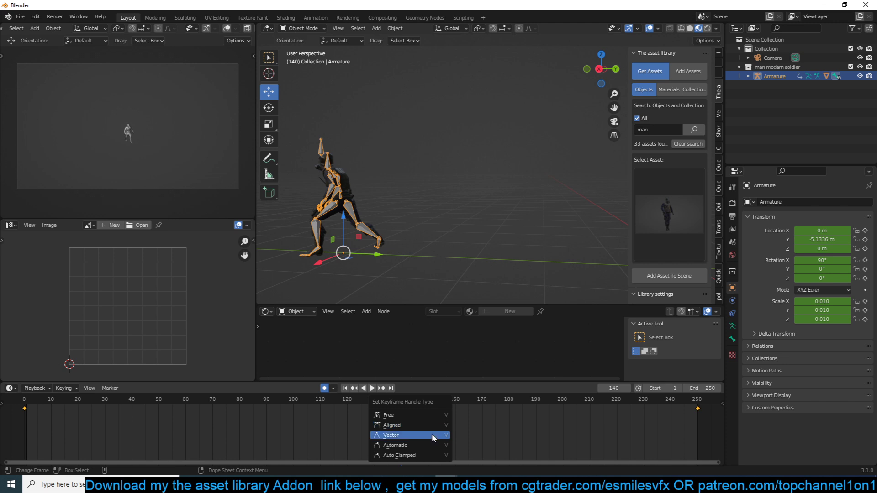
click(432, 435)
- Replay the walk from frame 0 and examine the soldier's forward speed
scroll(434, 261, down, 4)
shift+right_click(21, 423)
key(space)
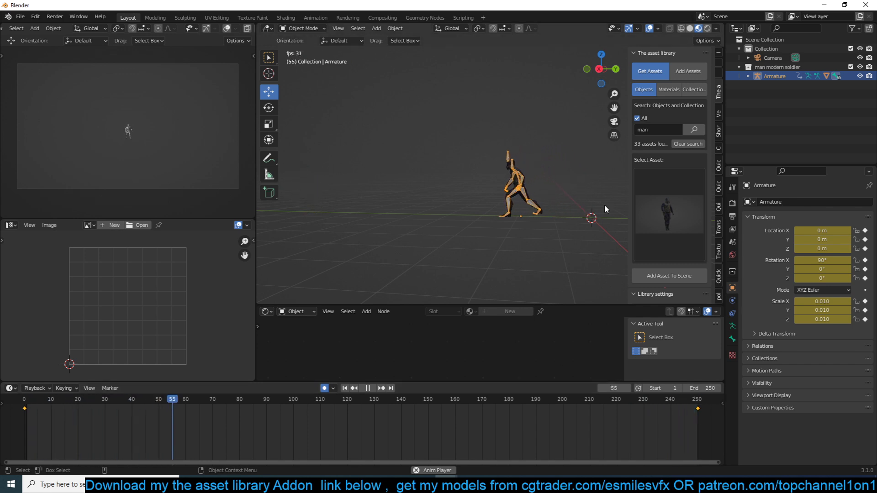
middle_drag(415, 289, 465, 192)
key(Escape)
- Add a plane at the origin, enlarge it and stretch it along Y as the ground
key(shift+a)
mouse_move(451, 190)
click(489, 190)
key(s)
click(536, 204)
key(s)
key(y)
click(428, 339)
- Turn off auto keying and delete the plane's keyframe in the Timeline
click(324, 389)
key(x)
click(197, 442)
- Widen the plane along X and shift it along Y under the soldier's walking path
middle_drag(423, 208, 358, 220)
key(s)
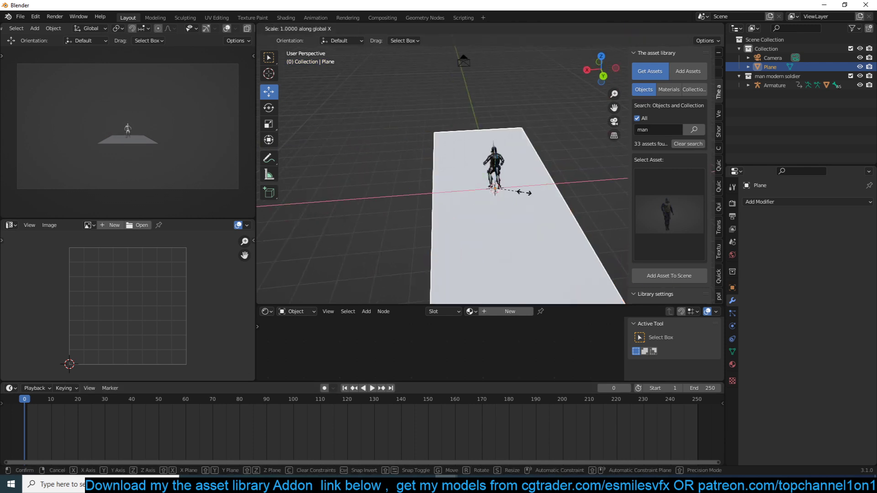
key(x)
click(538, 189)
middle_drag(543, 190, 622, 199)
drag(527, 194, 444, 187)
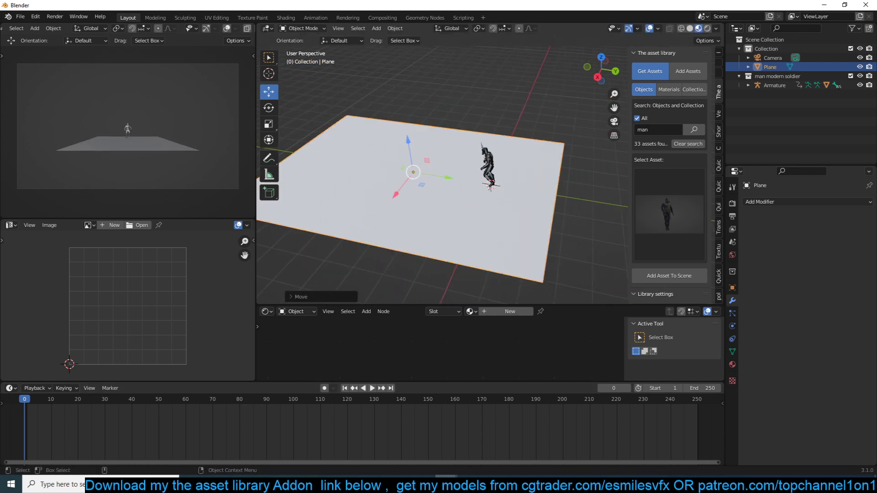
- Enlarge the ground plane further along Y and apply its transform
key(s)
key(x)
key(y)
click(463, 188)
middle_drag(463, 189, 573, 187)
key(ctrl+a)
click(543, 214)
mouse_move(543, 214)
middle_down()
mouse_move(570, 216)
mouse_move(550, 209)
middle_up()
scroll(571, 216, down, 2)
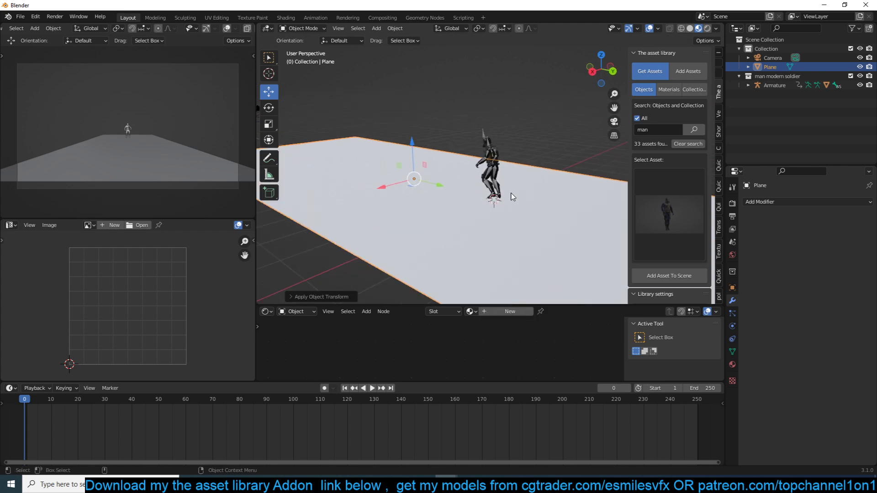
- Switch to Solid shading and divide the plane with evenly spaced crosswise loop cuts
key(z)
middle_drag(447, 155, 487, 176)
key(Tab)
key(KP_Decimal)
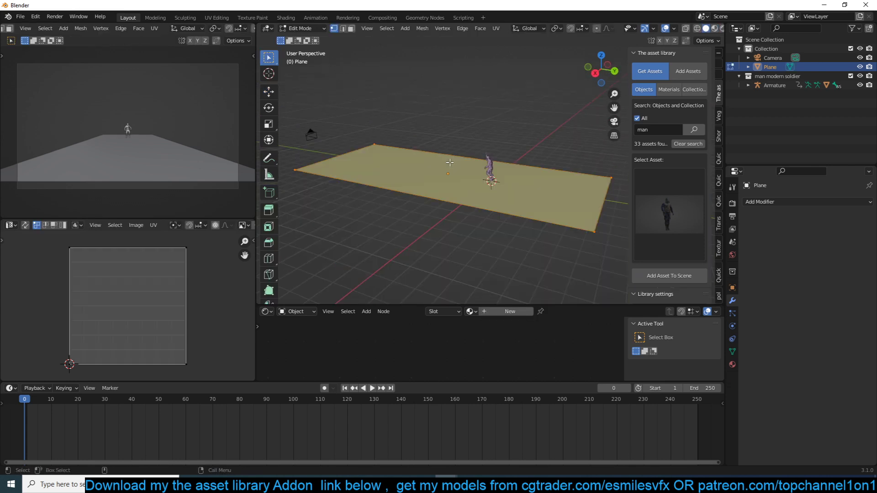
key(ctrl+r)
scroll(462, 158, up, 4)
click(463, 158)
right_click(463, 158)
middle_drag(484, 146, 521, 170)
- Return the plane to Object Mode and turn on the wireframe display
key(Tab)
key(q)
click(465, 186)
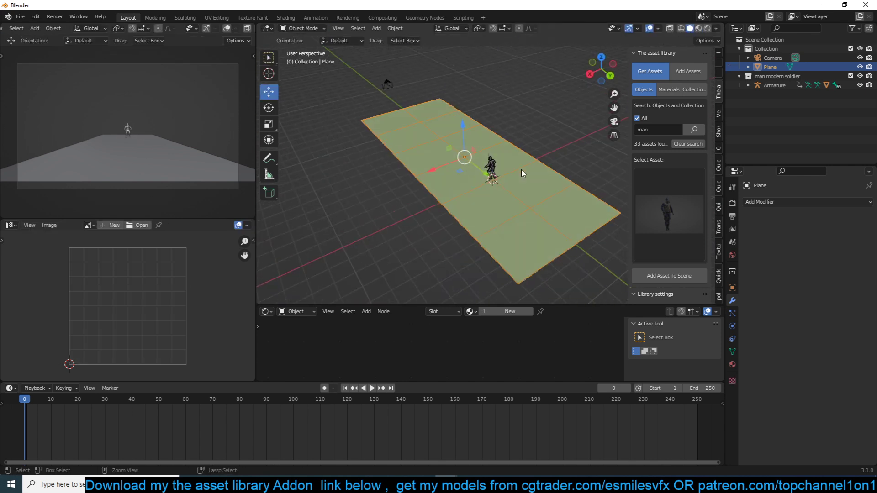
key(ctrl+s)
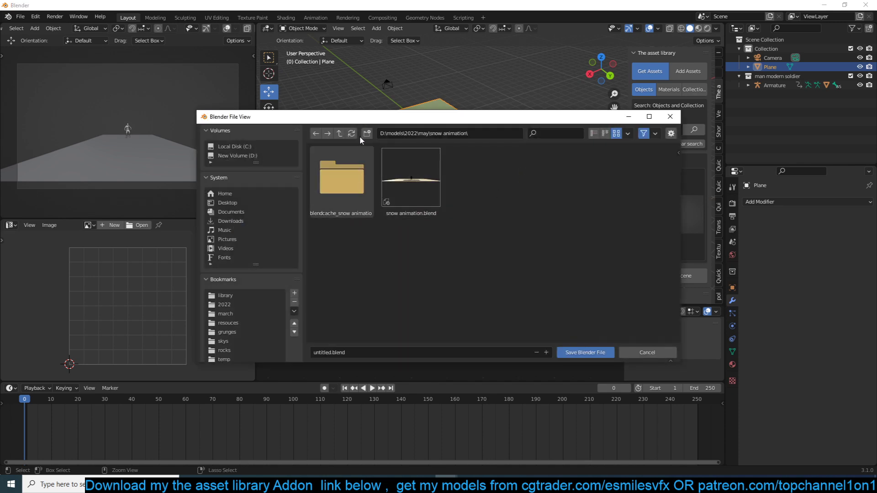
click(647, 352)
middle_drag(475, 215, 591, 210)
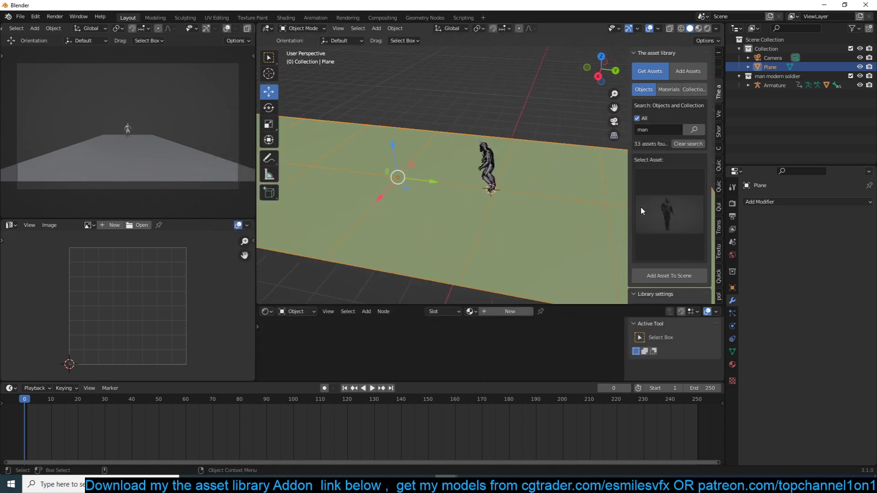
- Add a Multiresolution modifier to the plane, turn off Optimal Display and subdivide it linearly to level 6
click(810, 202)
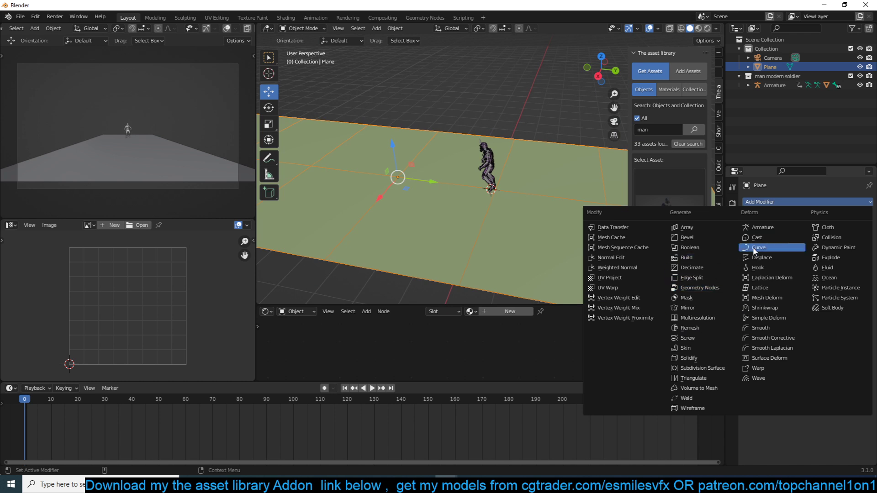
click(699, 319)
scroll(456, 224, up, 3)
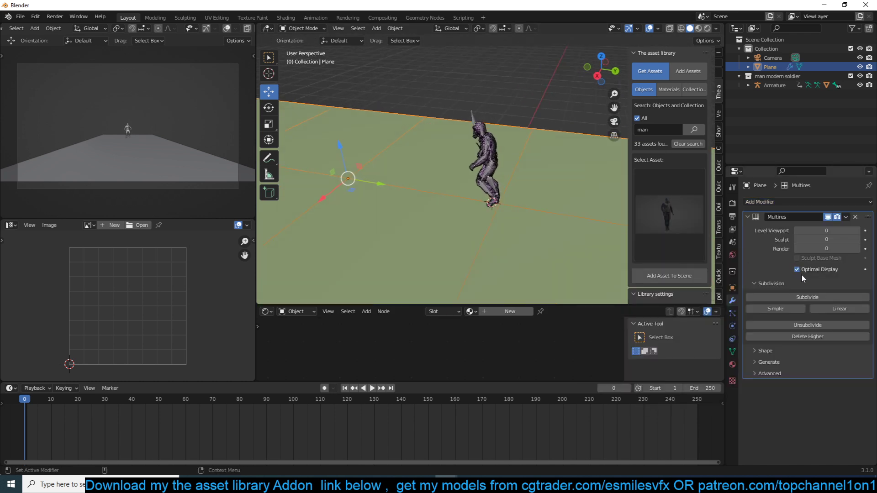
click(830, 311)
scroll(495, 132, down, 2)
middle_drag(496, 130, 435, 177)
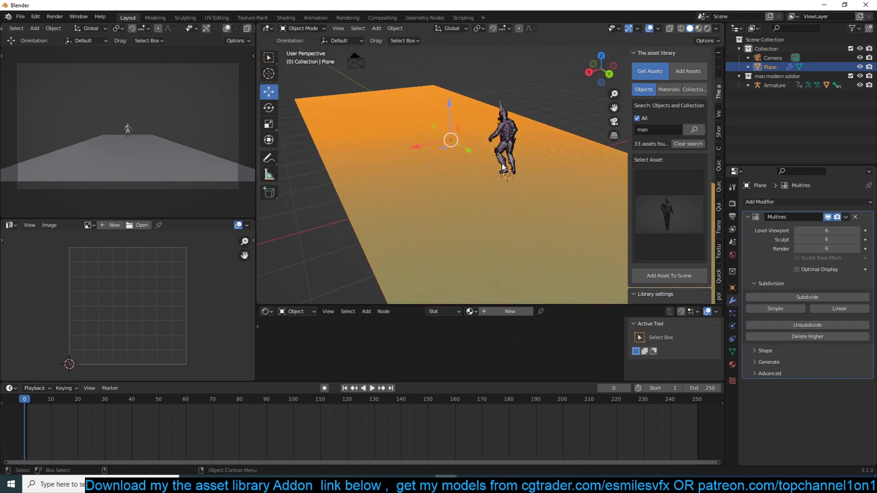
- Turn off the wireframe display on the subdivided plane
scroll(502, 167, down, 3)
middle_drag(503, 167, 520, 190)
key(q)
click(519, 191)
middle_drag(438, 184, 479, 170)
scroll(479, 170, up, 4)
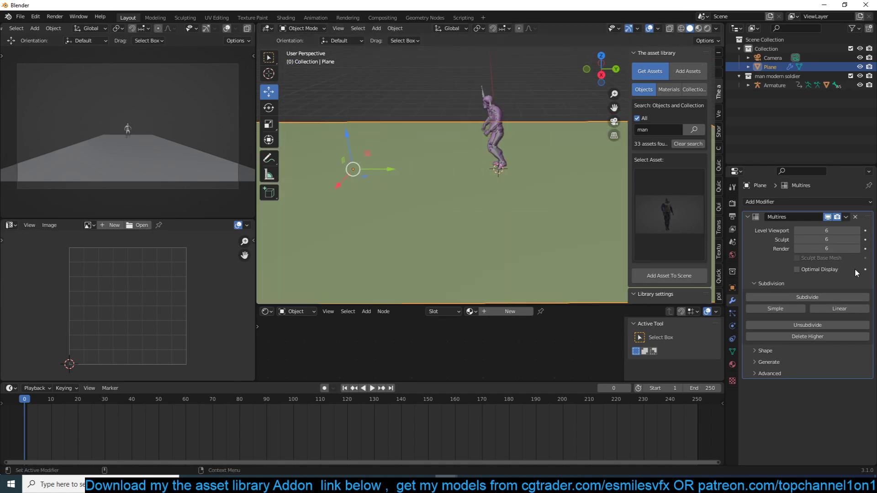
- Collapse the Multires modifier and give the plane Dynamic Paint physics as a canvas
click(745, 216)
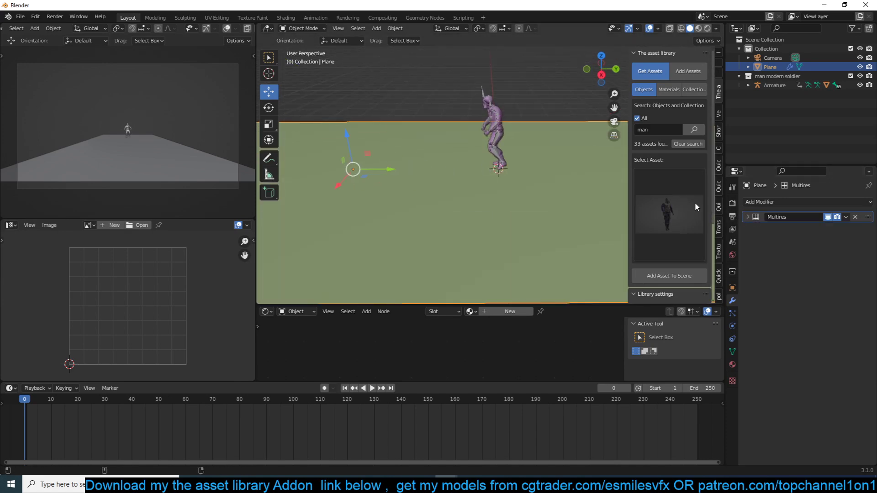
click(817, 202)
key(Escape)
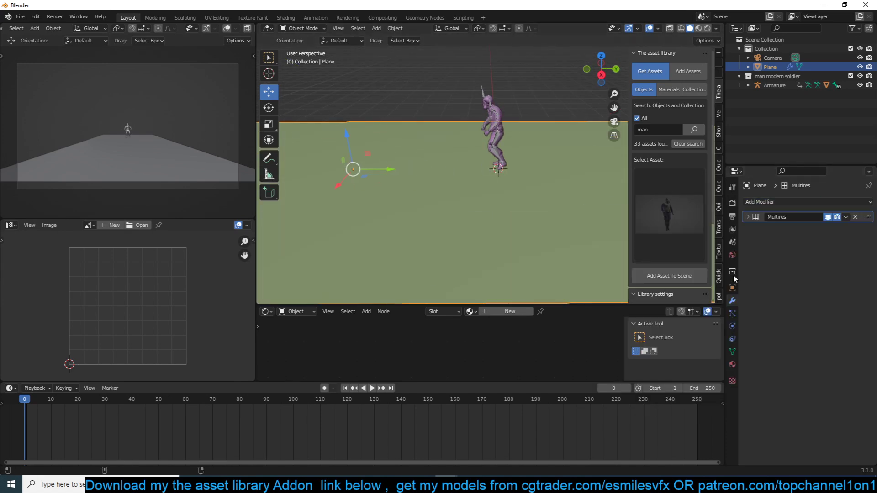
click(732, 326)
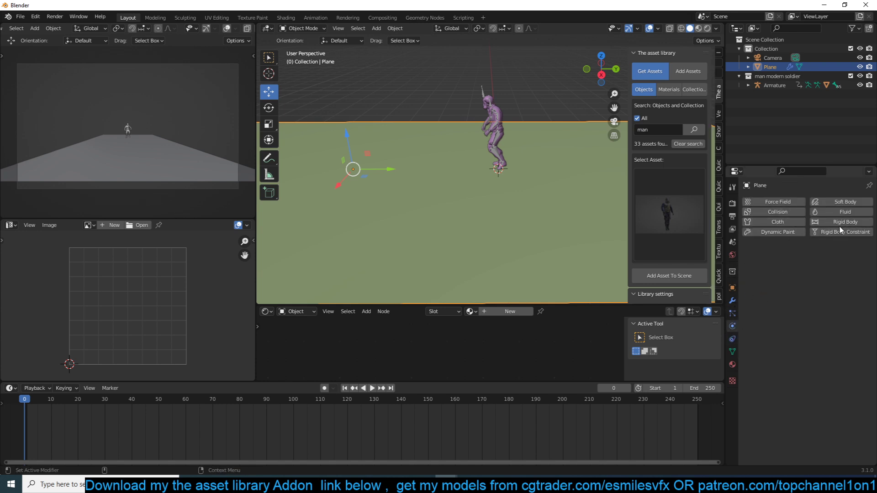
click(764, 232)
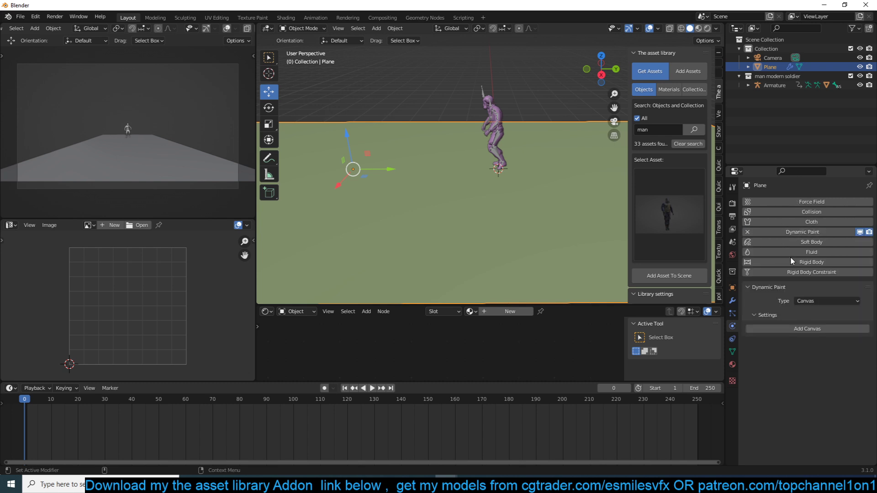
click(804, 329)
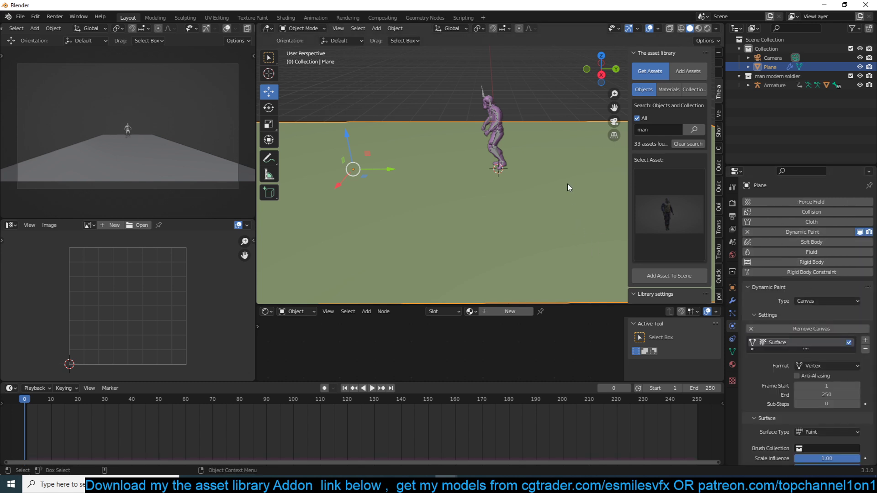
- Give the Ch35 soldier mesh Dynamic Paint physics of type Brush and add the brush
click(501, 119)
click(500, 119)
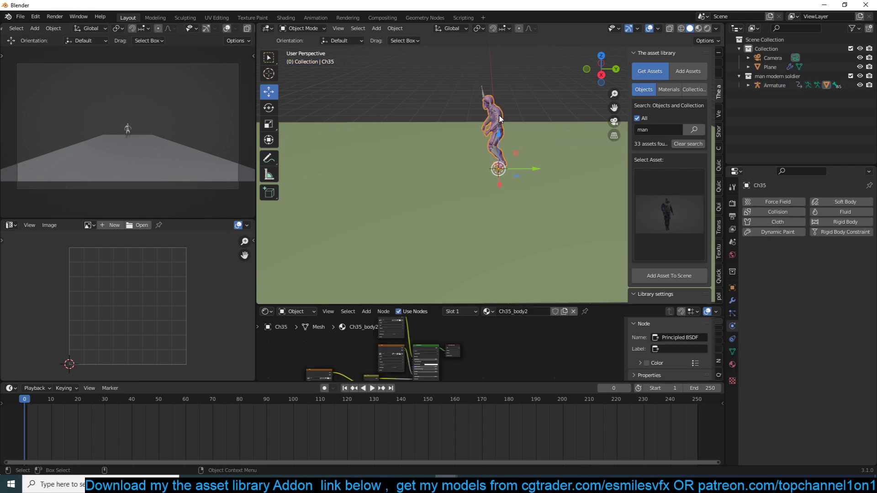
click(777, 232)
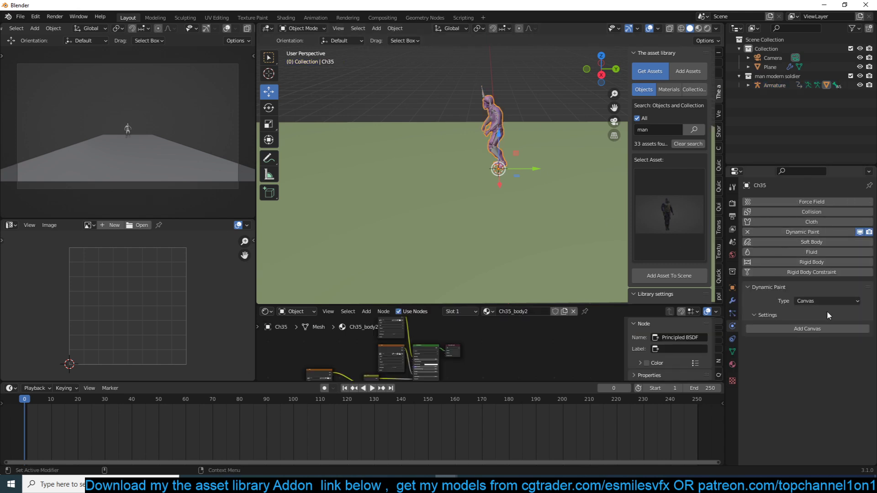
click(821, 329)
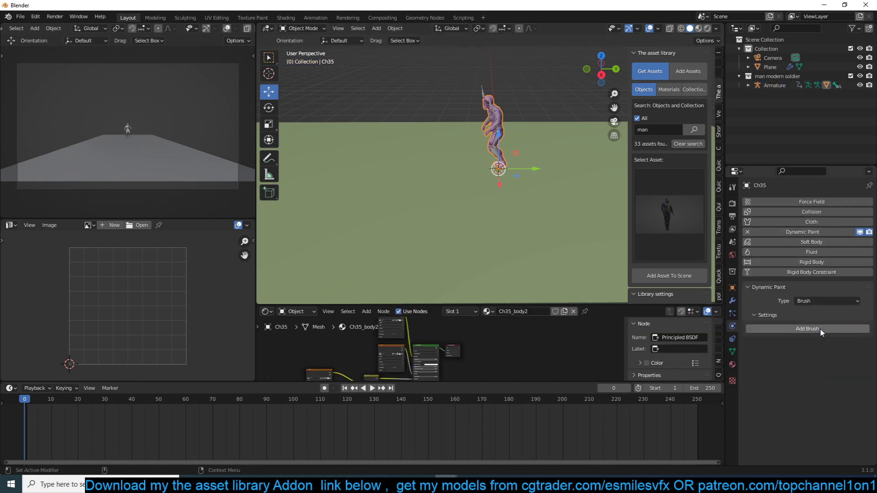
- Select the plane and set its Dynamic Paint canvas surface type to Displace
click(612, 229)
scroll(797, 377, down, 4)
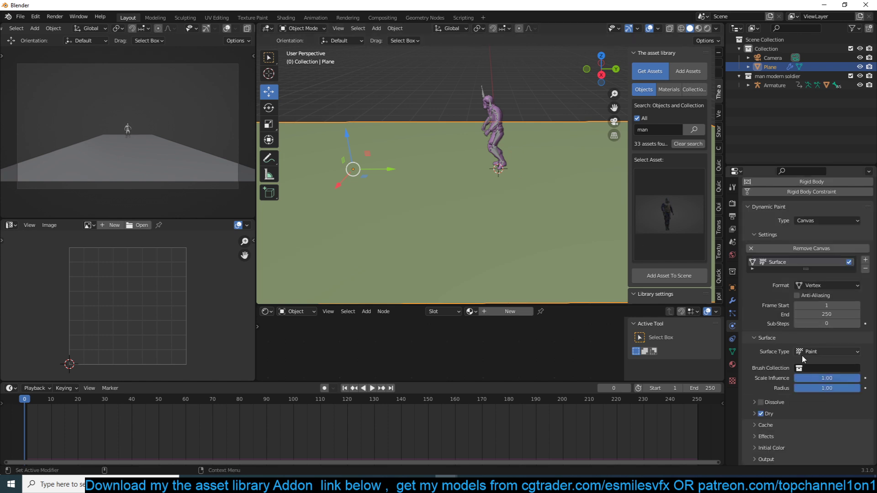
click(815, 352)
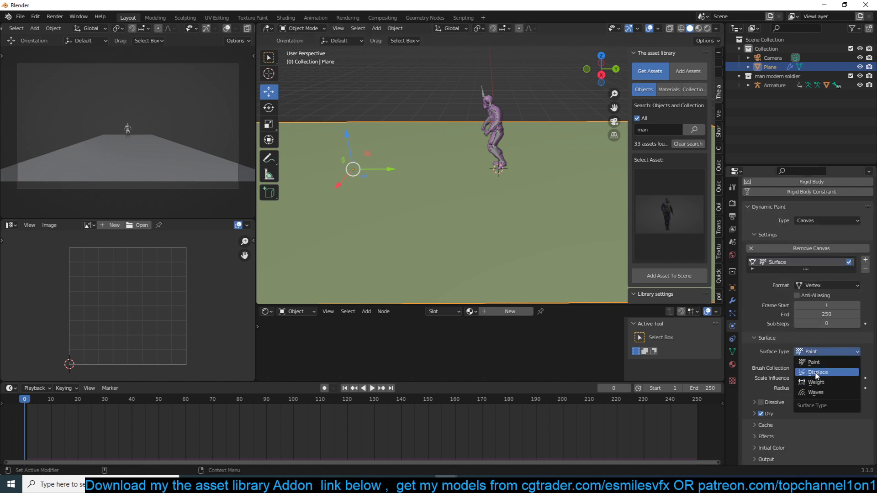
click(816, 372)
- Play the walk and examine the soldier's feet against the plane from the side
key(space)
mouse_move(481, 175)
middle_down()
mouse_move(461, 213)
mouse_move(489, 173)
middle_up()
scroll(462, 213, up, 5)
key(space)
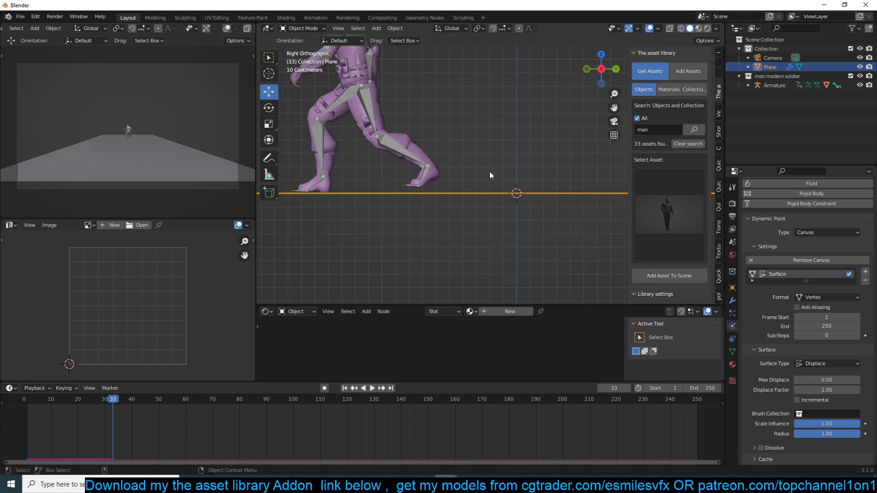
- Return to frame 0, select the armature and try repositioning it against the ground plane
click(24, 399)
scroll(468, 220, down, 6)
scroll(475, 210, up, 4)
click(508, 172)
scroll(508, 171, down, 2)
shift+middle_drag(508, 172, 424, 157)
scroll(424, 158, down, 3)
key(g)
click(368, 259)
- Play the animation in perspective and check how the soldier's feet affect the plane's surface
middle_drag(369, 259, 322, 296)
key(space)
scroll(483, 147, up, 6)
key(Escape)
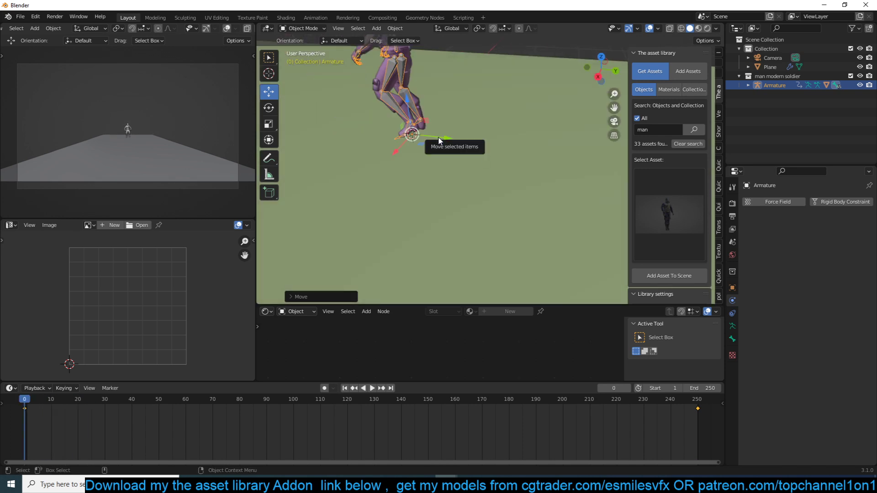
- Try moving the armature against the ground line in the side view and play the walk
key(KP_3)
key(g)
click(427, 154)
key(space)
key(Escape)
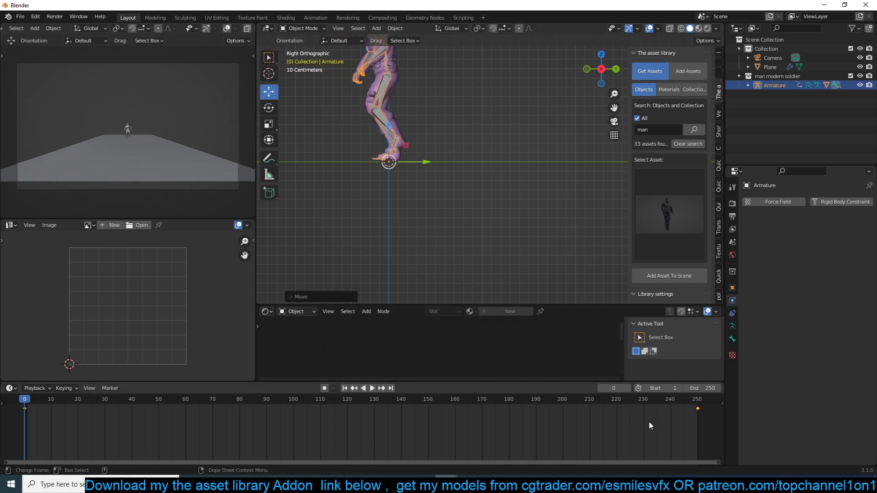
- Show the armature's animation curves in the Graph Editor and select its Z Location channel
key(ctrl+Tab)
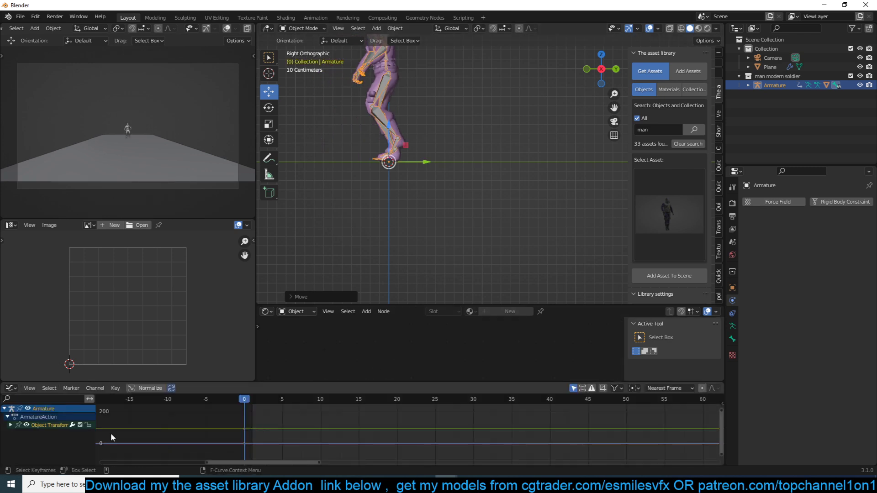
click(28, 450)
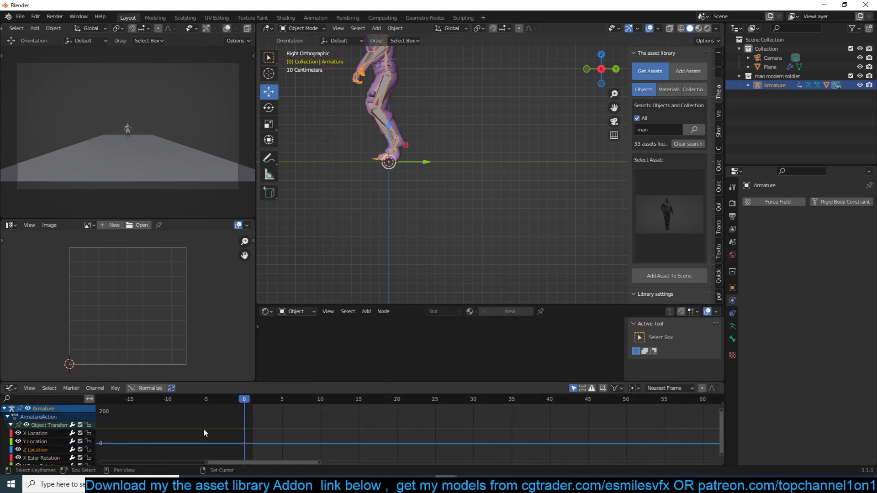
key(Home)
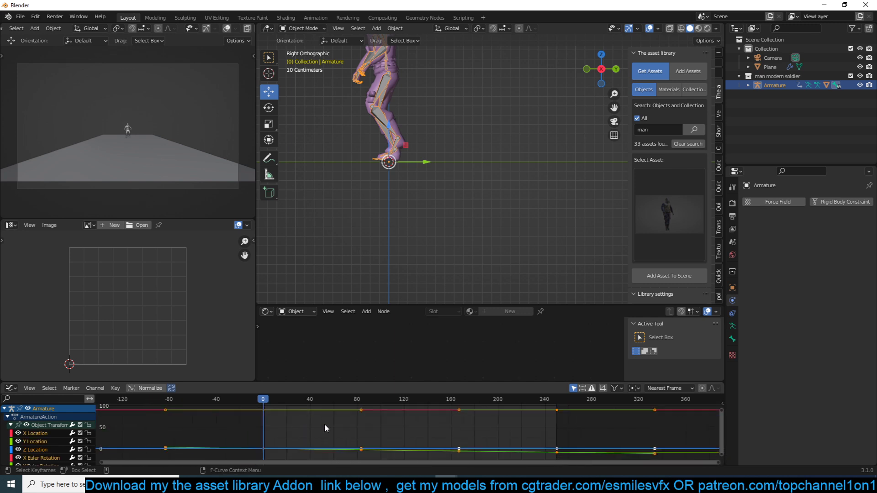
scroll(314, 416, down, 3)
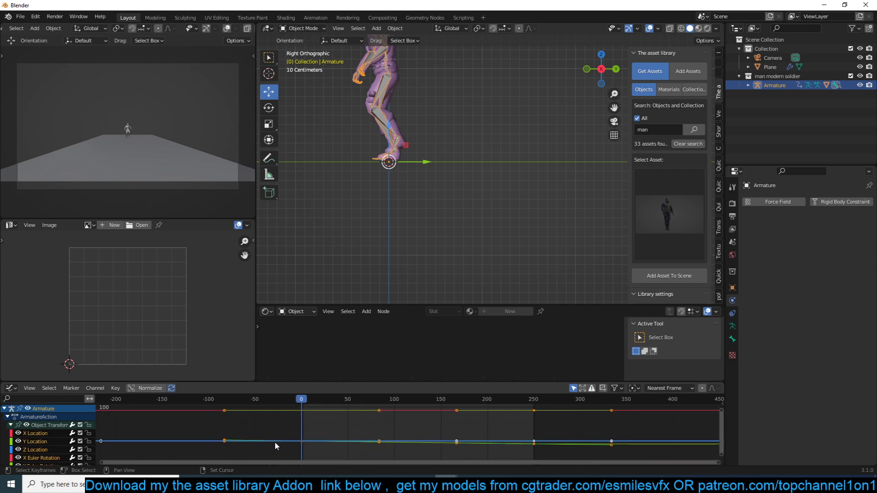
click(245, 429)
click(39, 450)
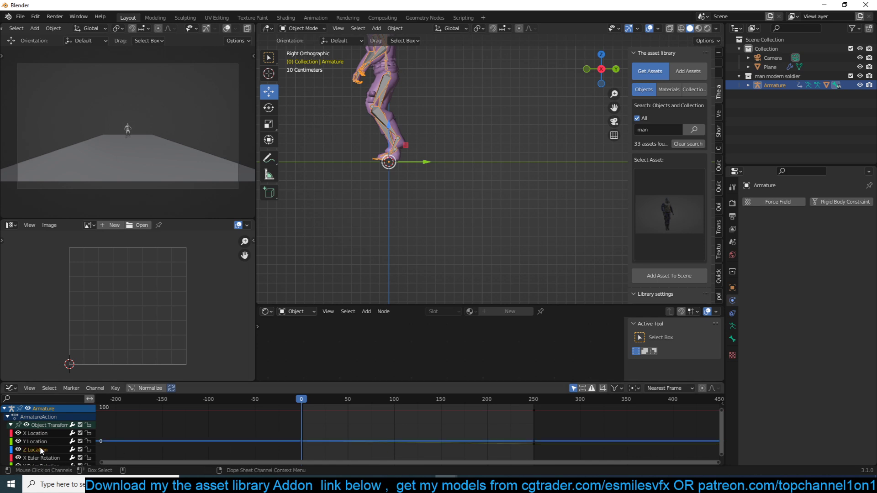
- Isolate the armature's Z Location curve and lower it by about 0.16 m
key(g)
right_click(395, 412)
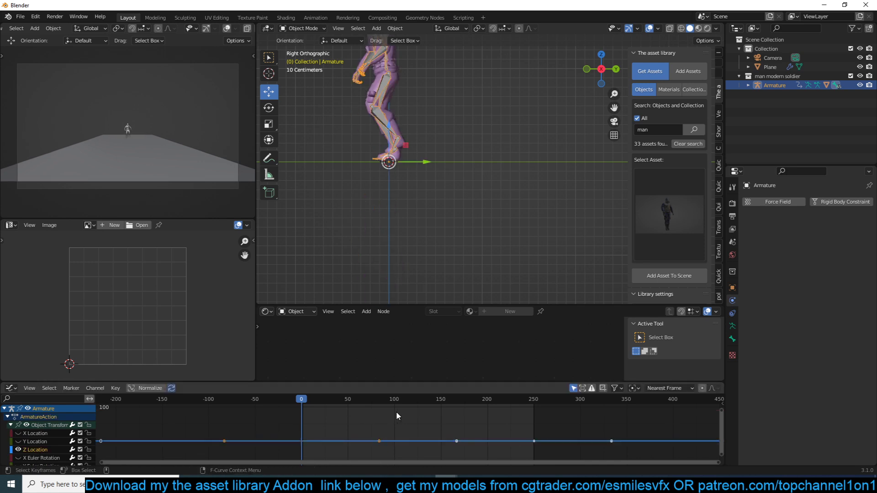
scroll(396, 412, up, 2)
key(g)
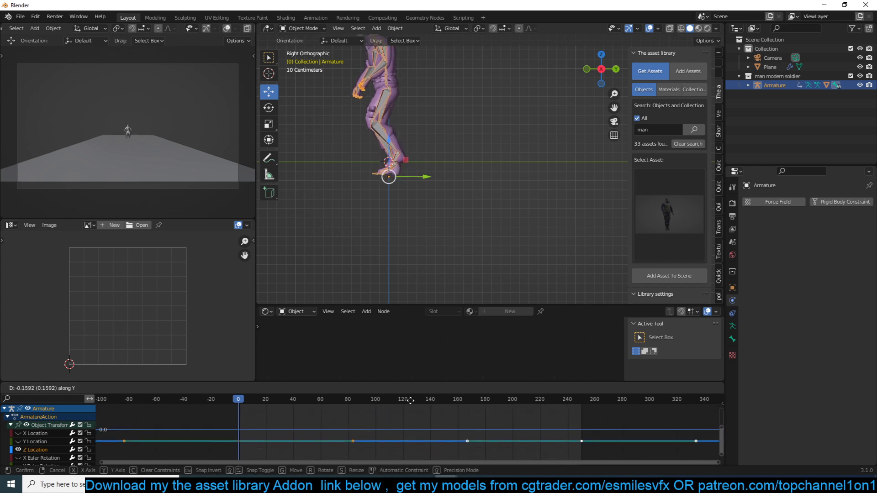
click(412, 406)
- Return to the timeline and play the walk in perspective to check the feet against the plane
middle_drag(391, 229, 474, 221)
key(ctrl+Tab)
key(space)
scroll(448, 221, up, 3)
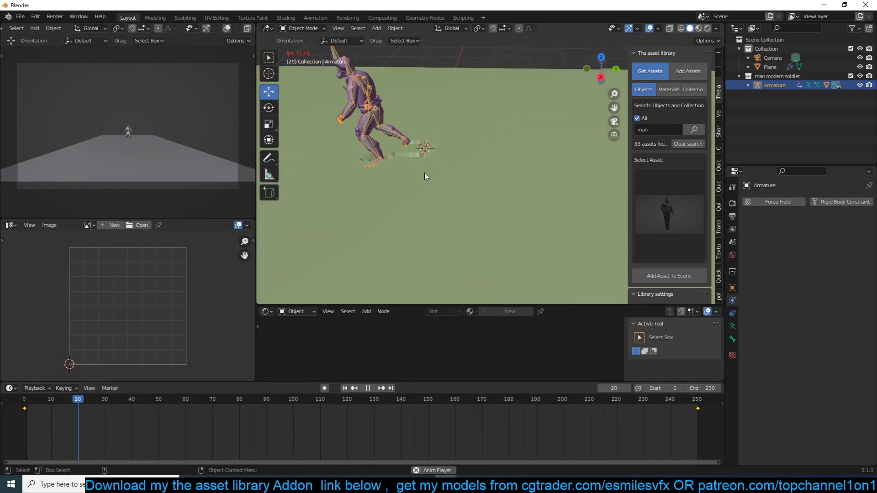
key(Escape)
- Select the plane and play the walk to examine the footprints from several distances
click(483, 142)
right_click(484, 142)
click(484, 142)
key(space)
middle_drag(415, 162, 536, 168)
scroll(509, 144, up, 3)
key(space)
scroll(504, 144, down, 7)
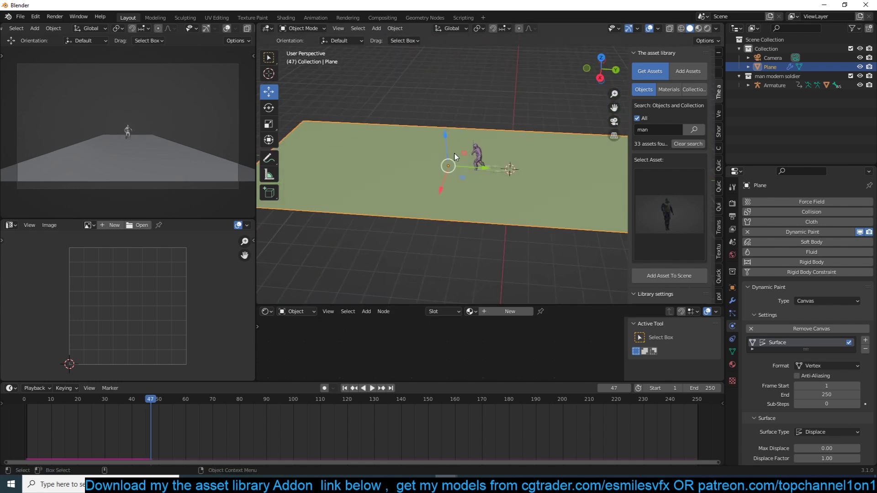
- Return to frame 0 and scale the plane down to about 0.5 of its size
click(21, 433)
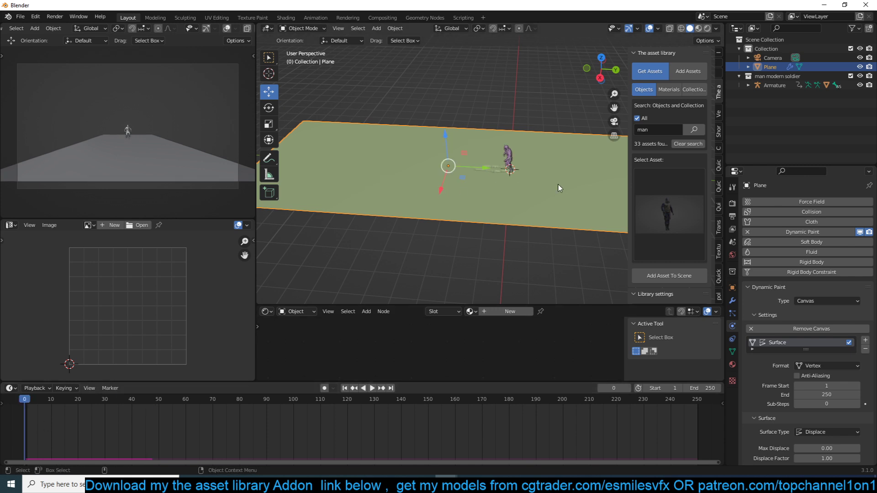
key(s)
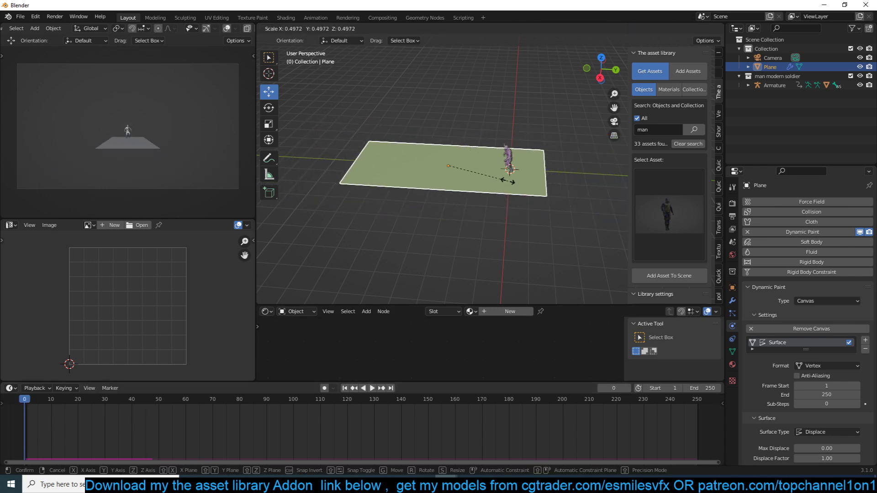
click(508, 181)
- Overlay the plane's wireframe to examine its mesh density up close, and turn the overlay off again
middle_drag(508, 181, 564, 174)
scroll(536, 165, up, 5)
key(q)
click(517, 163)
scroll(527, 177, up, 8)
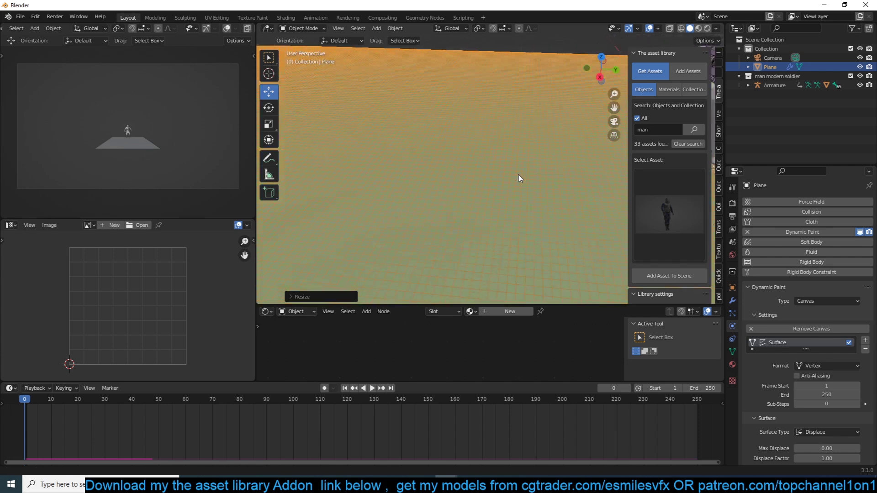
scroll(420, 167, down, 5)
key(q)
click(418, 166)
- Replay the walk on the smaller plane and examine the footprint detail
scroll(418, 166, down, 4)
middle_drag(418, 166, 426, 168)
scroll(426, 168, up, 4)
key(space)
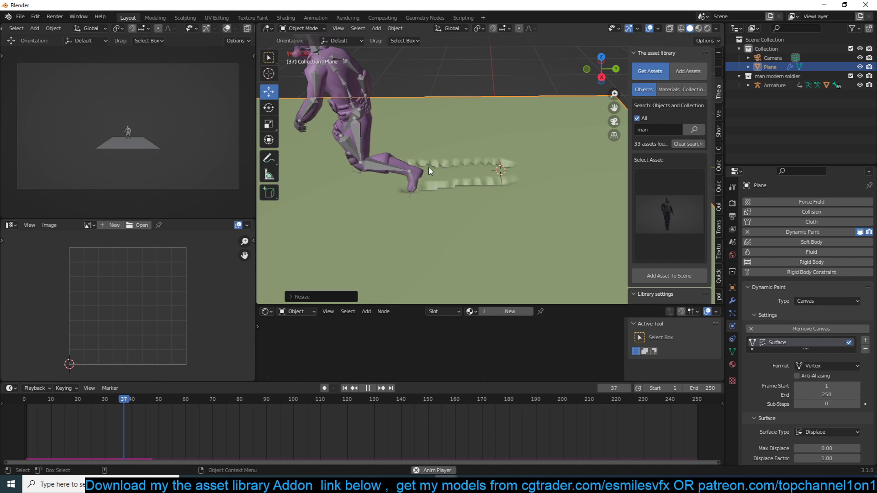
scroll(429, 171, down, 4)
key(Escape)
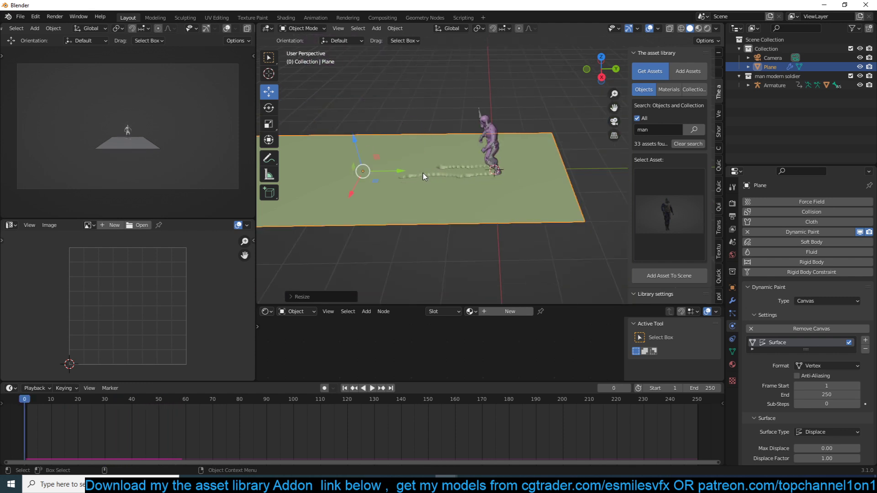
- Check the feet in front and side views and lower the plane about 0.096 m along Z
scroll(311, 206, up, 4)
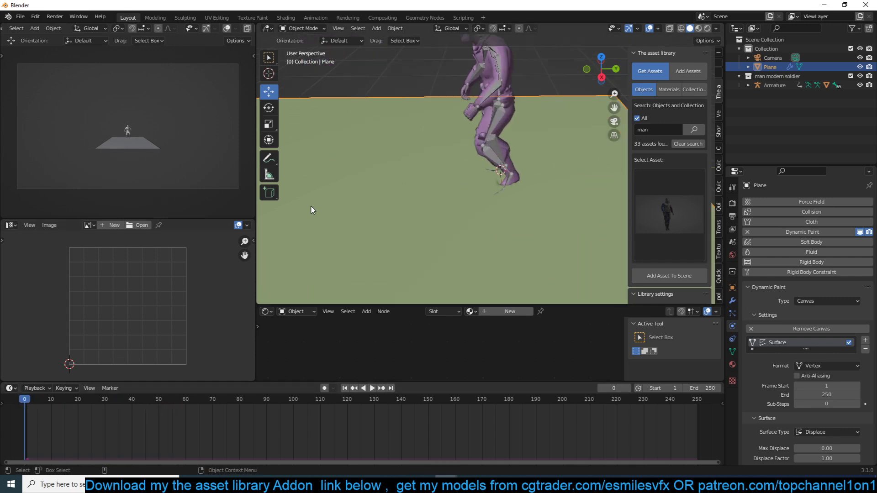
key(KP_1)
scroll(447, 179, up, 5)
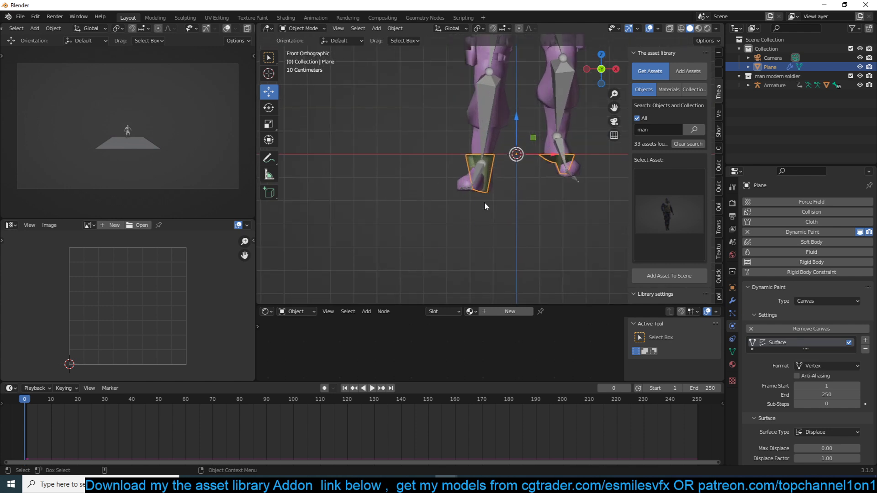
key(KP_3)
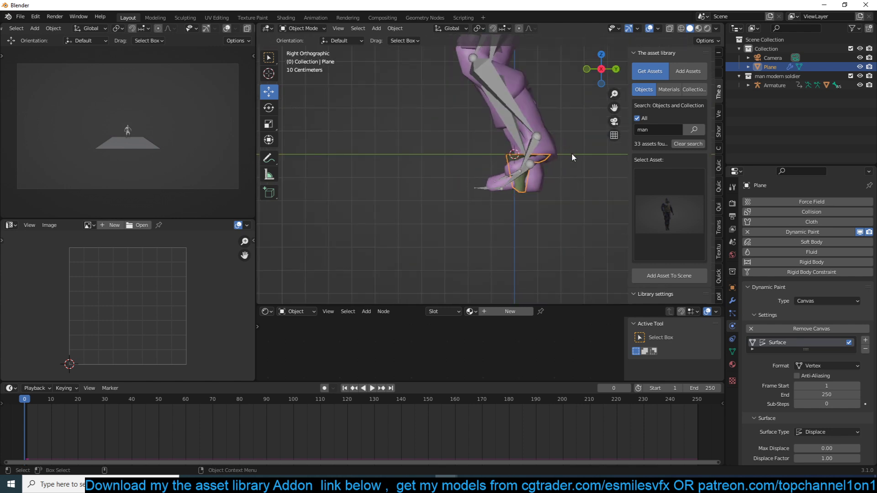
key(g)
key(z)
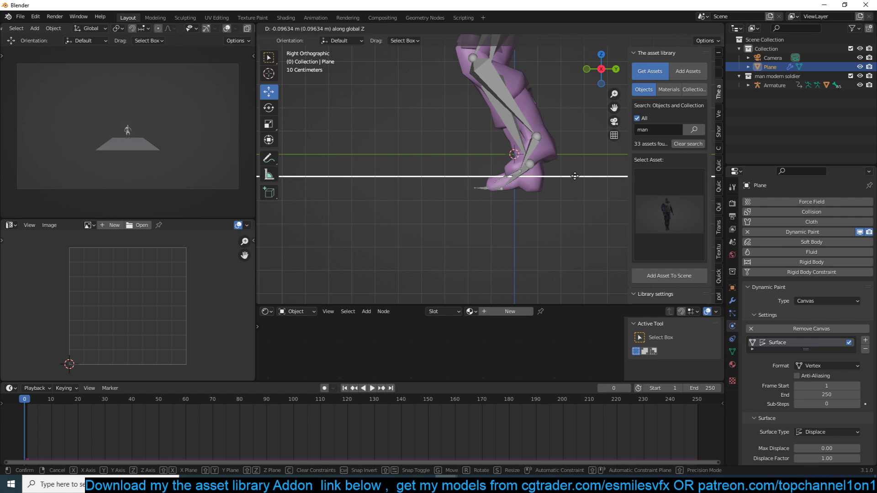
click(575, 176)
- Play the walk in perspective and examine the separate footprints pressed into the lowered plane
middle_drag(527, 172, 524, 169)
scroll(539, 160, down, 5)
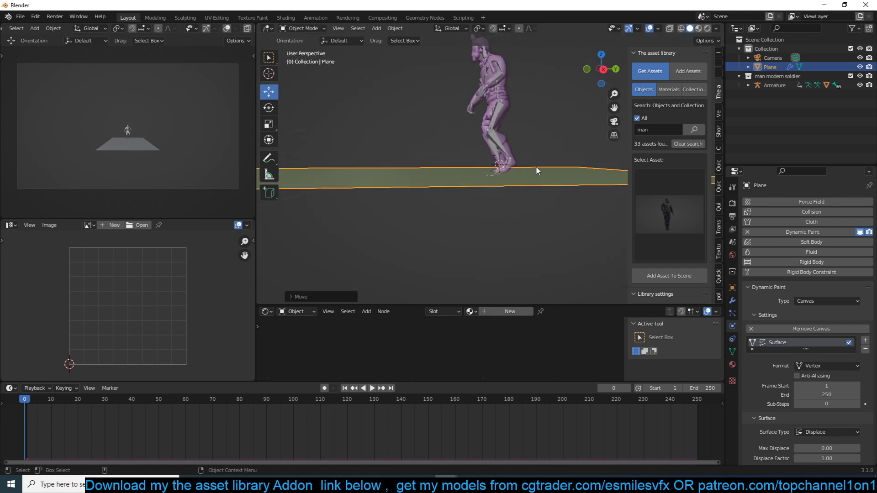
middle_drag(432, 200, 454, 202)
key(space)
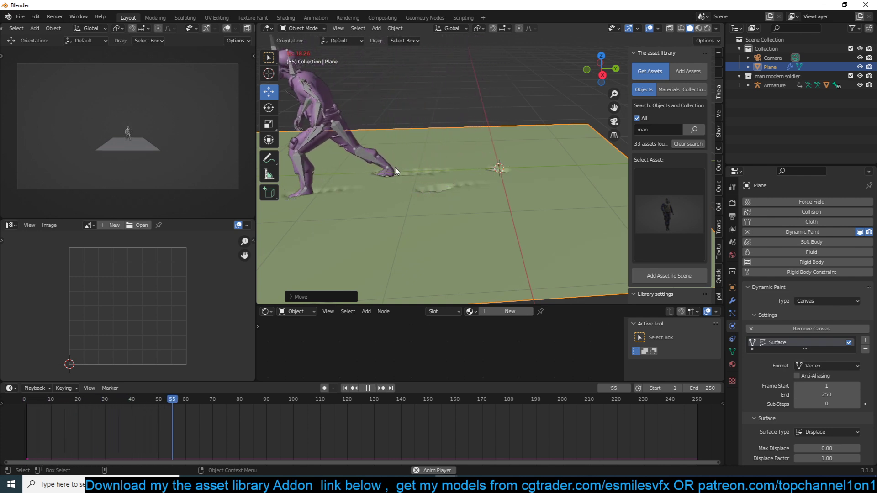
scroll(396, 172, down, 5)
scroll(400, 172, up, 5)
key(Escape)
middle_drag(437, 164, 463, 169)
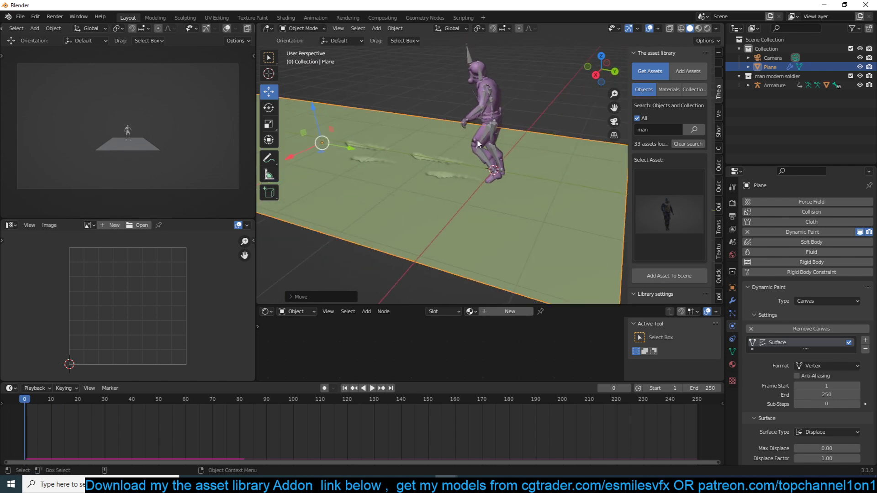
- Switch to the Blender window with the finished snow animation, examine its snow ground, and return to the working scene
click(445, 485)
click(414, 450)
middle_drag(499, 153, 574, 131)
scroll(541, 138, up, 3)
middle_drag(454, 171, 489, 179)
scroll(408, 185, down, 6)
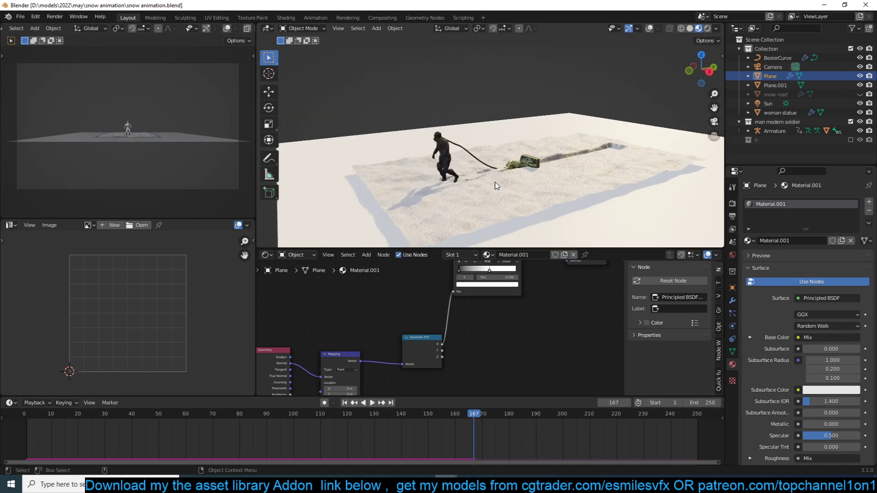
click(822, 5)
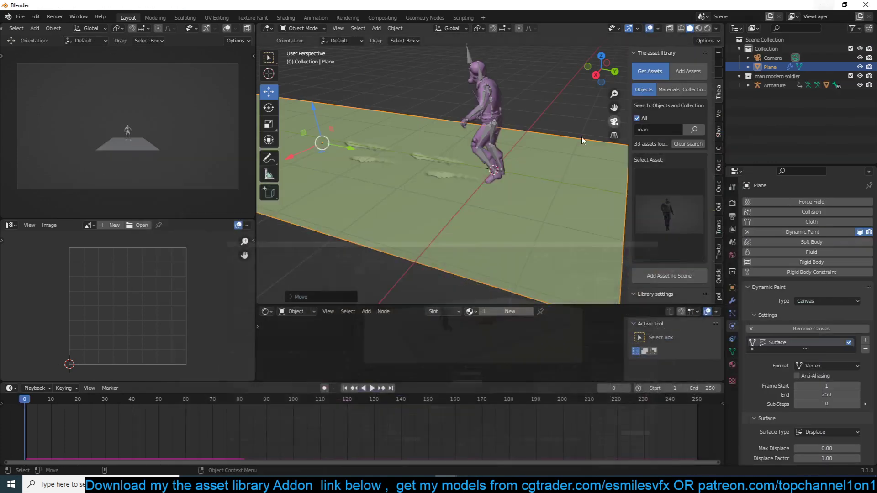
- Add a Displace modifier to the plane, create a new texture for it and open the texture settings
click(733, 301)
click(839, 201)
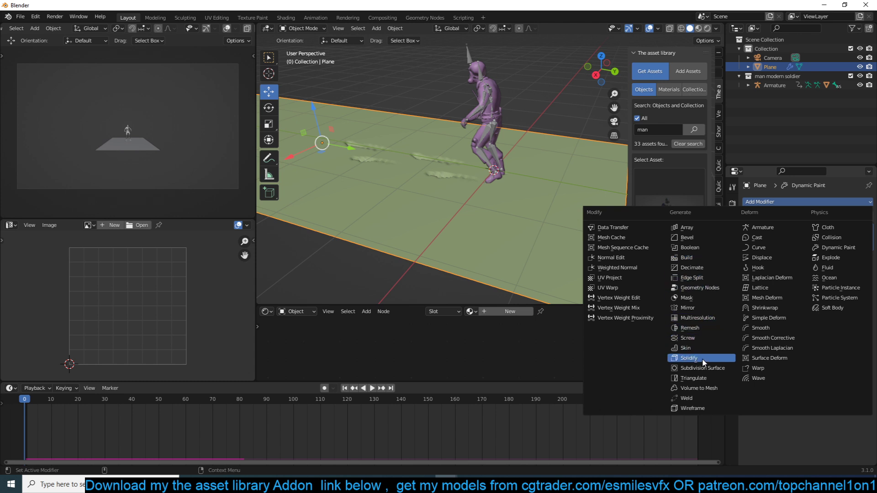
click(772, 258)
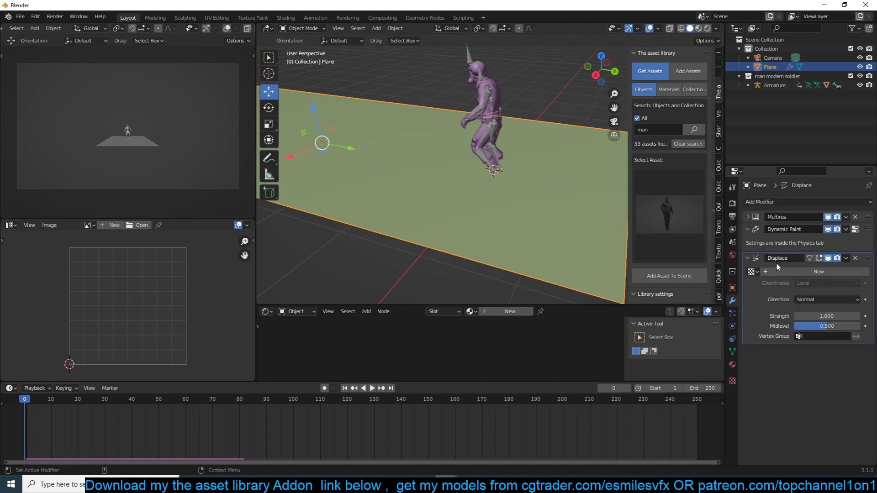
click(843, 270)
click(864, 271)
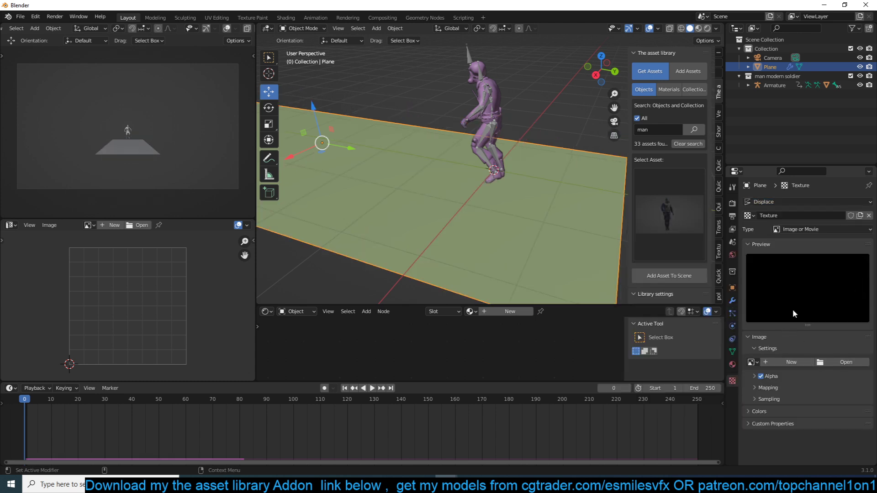
- Make the displacement texture Clouds with a larger size and set the Displace strength to 0.370
click(829, 232)
click(798, 267)
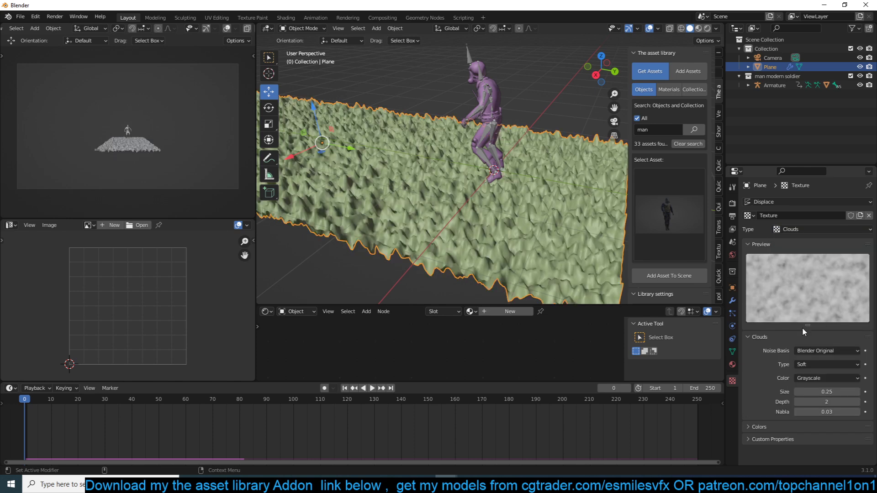
drag(834, 392, 864, 391)
click(732, 296)
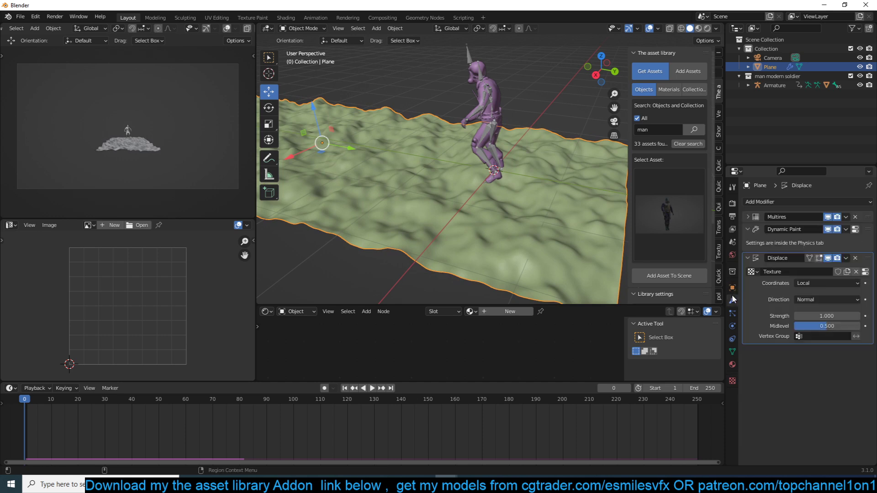
drag(826, 315, 776, 316)
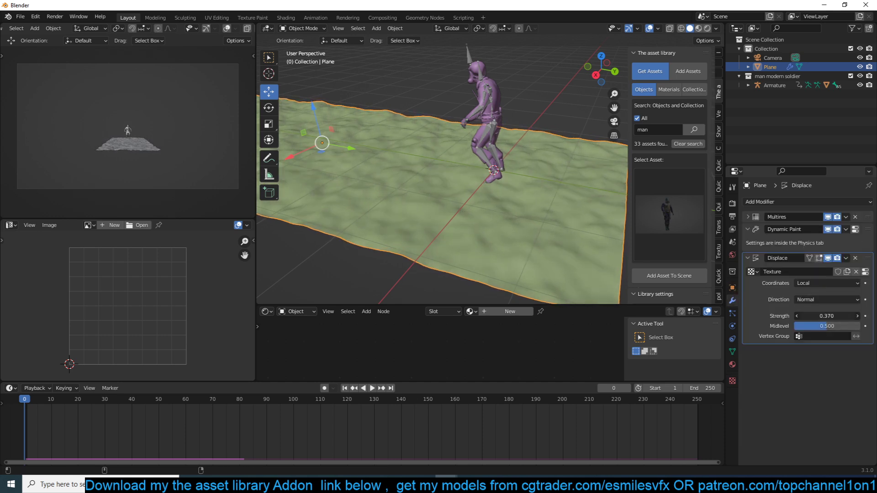
- Test the walk on the uneven plane and move the Displace modifier above Dynamic Paint in the stack
key(space)
key(Escape)
middle_drag(557, 236, 544, 211)
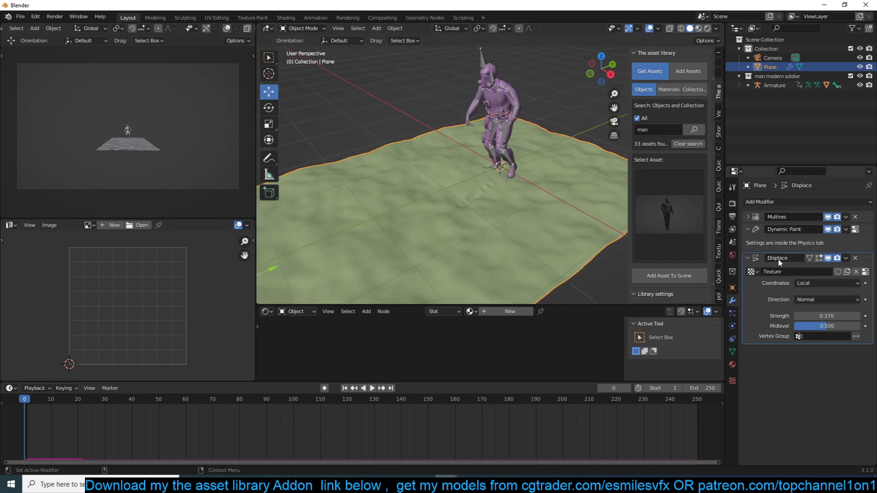
drag(868, 258, 868, 228)
- Play the walk with the reordered modifiers and examine the footprint depth from the side
mouse_move(524, 190)
middle_down()
mouse_move(443, 192)
mouse_move(382, 179)
mouse_move(434, 178)
mouse_move(422, 197)
middle_up()
key(space)
scroll(393, 185, up, 2)
key(space)
key(KP_1)
key(KP_3)
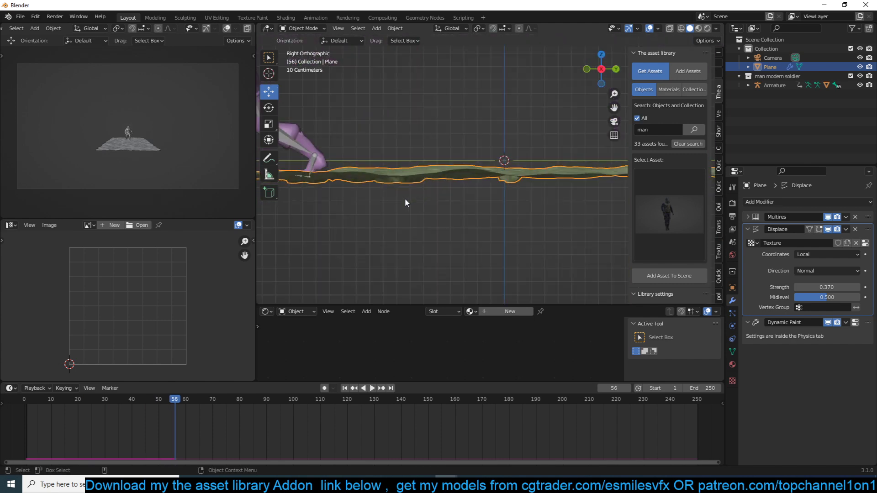
- In wireframe side view at frame 0, raise the plane slightly against the soldier's feet
scroll(415, 198, up, 3)
key(z)
click(329, 217)
click(329, 218)
click(395, 200)
click(22, 418)
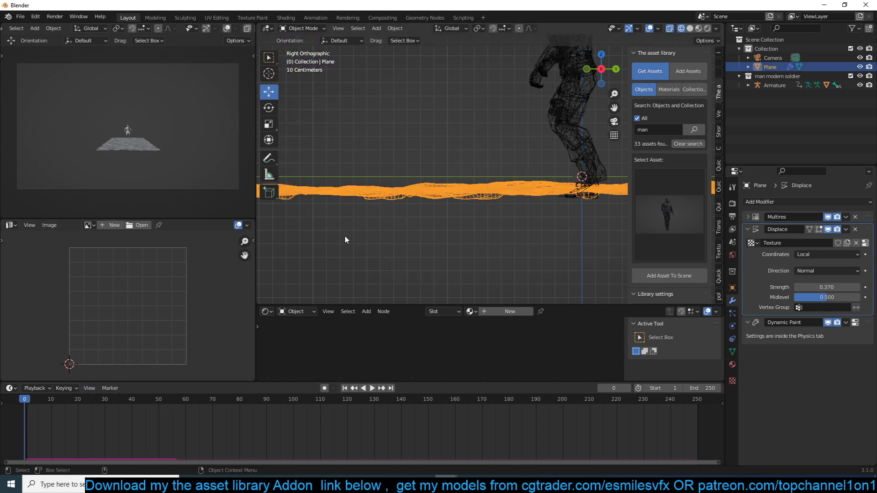
key(g)
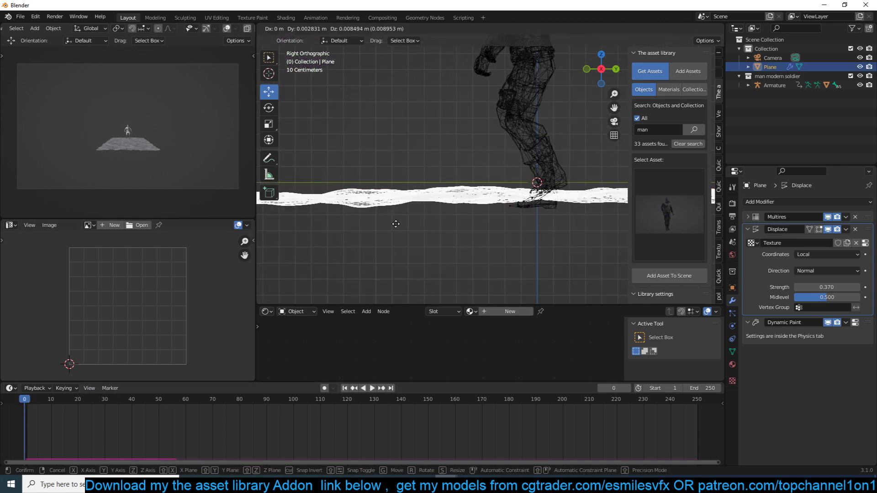
click(396, 222)
- Play the walk in solid shading to check the footprints, and collapse the Displace modifier's settings
key(space)
mouse_move(399, 220)
middle_down()
mouse_move(393, 236)
mouse_move(445, 242)
middle_up()
key(z)
mouse_move(523, 212)
middle_down()
mouse_move(462, 235)
mouse_move(467, 189)
mouse_move(487, 185)
mouse_move(460, 232)
middle_up()
scroll(479, 224, down, 3)
key(space)
click(747, 229)
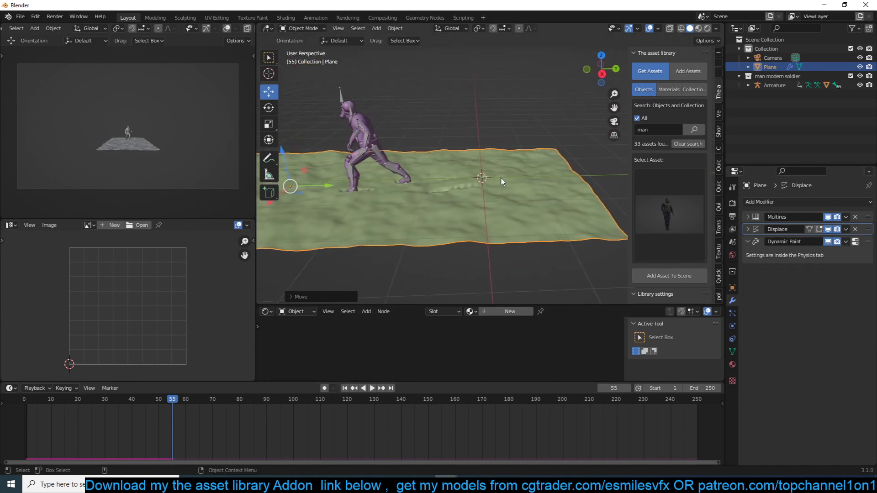
- Add the woman statue asset from the asset library to the scene and scale it down near the soldier's height
click(680, 202)
click(679, 201)
click(626, 434)
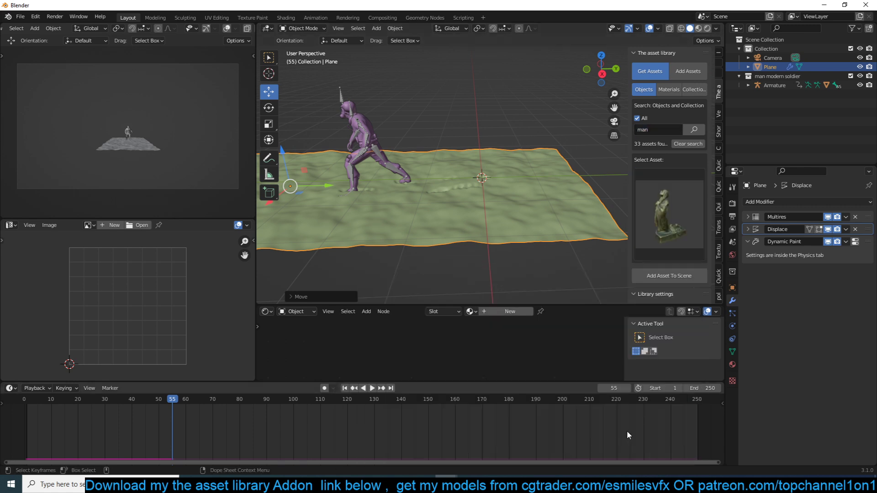
shift+middle_drag(482, 200, 455, 191)
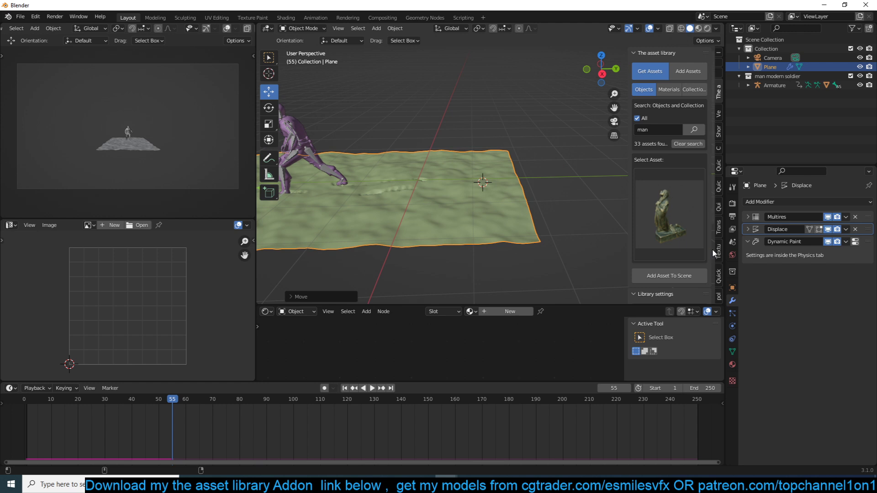
click(700, 276)
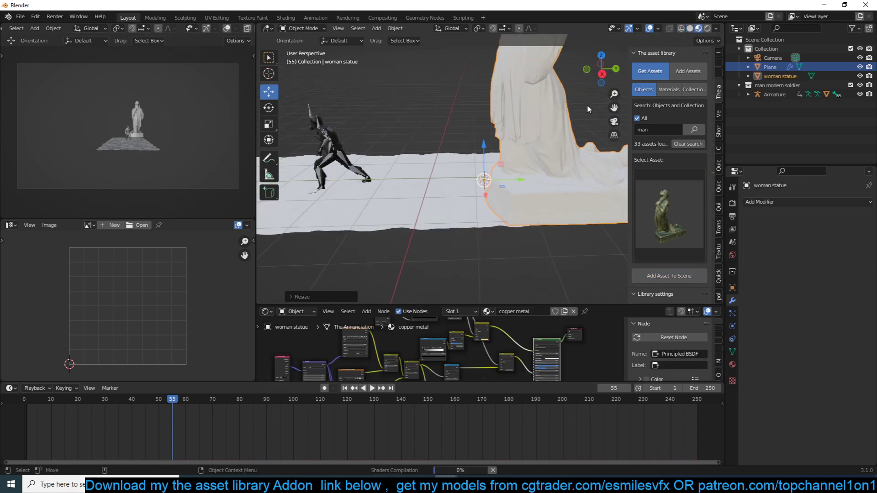
shift+middle_drag(587, 105, 549, 119)
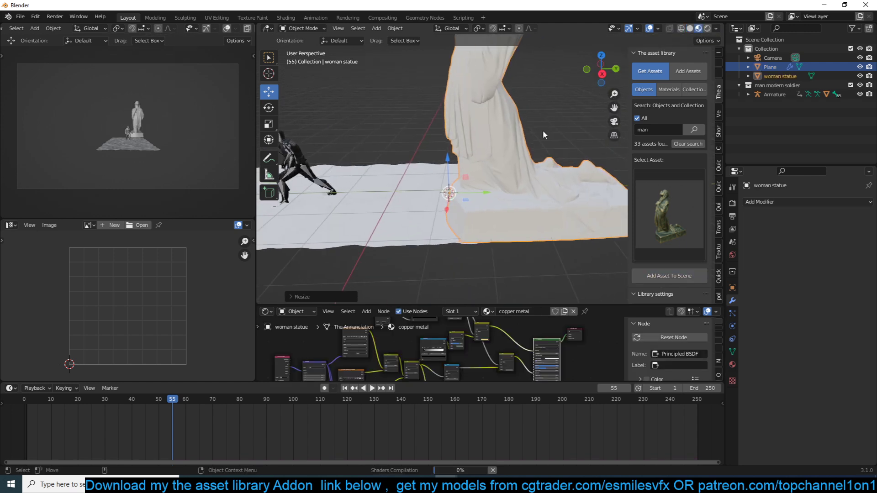
scroll(543, 131, down, 6)
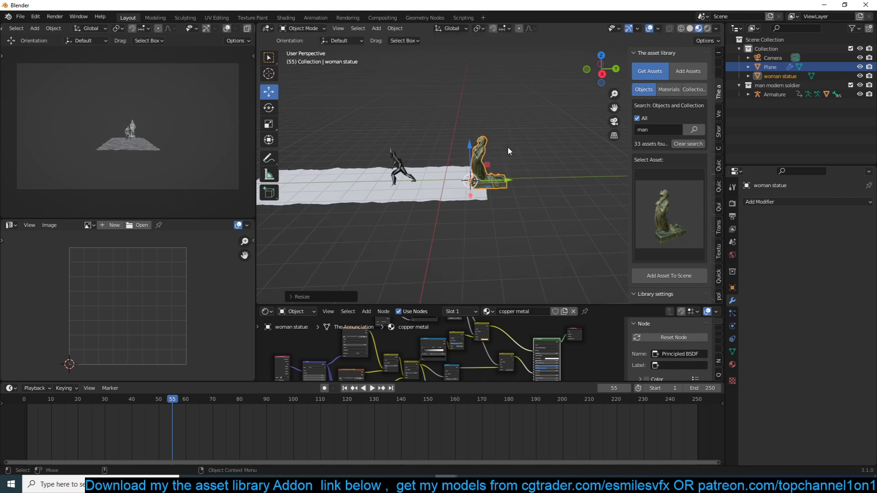
- Set the woman statue's origin to its geometry
key(KP_1)
scroll(508, 147, up, 3)
right_click(493, 169)
mouse_move(506, 176)
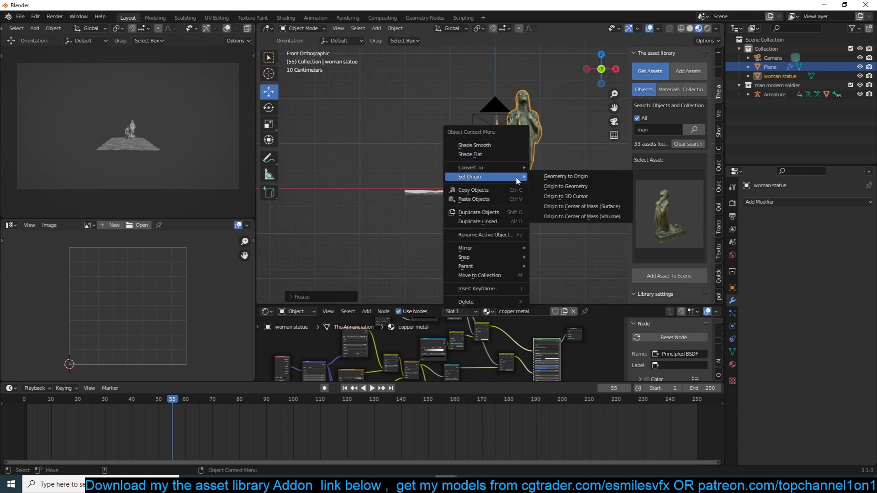
click(565, 186)
- Rotate the statue to lie flat, head toward the soldier, and place it at the snow plane's end behind him
key(r)
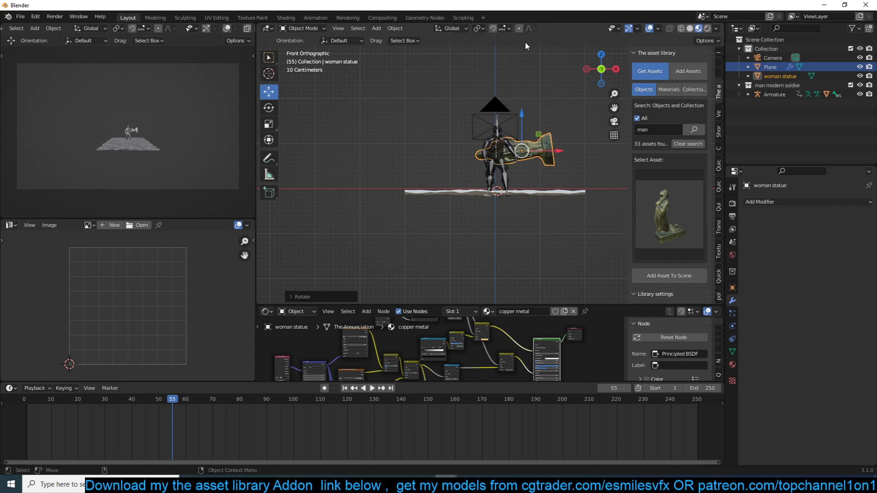
key(KP_7)
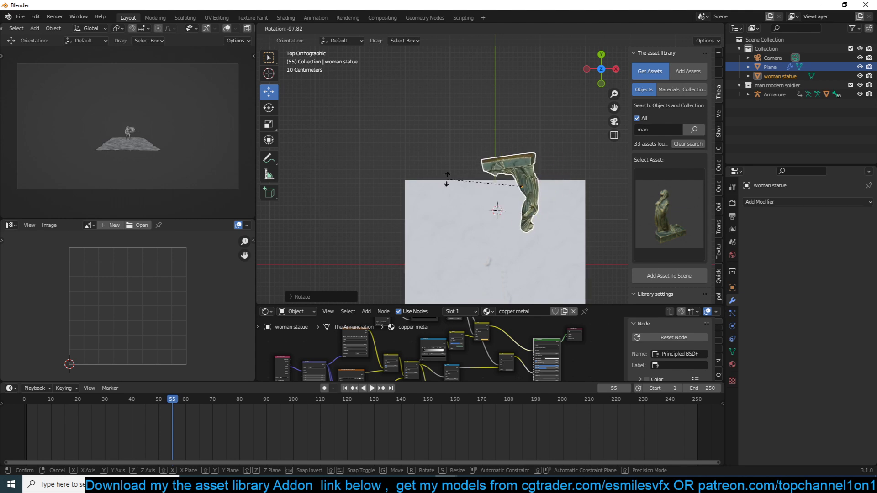
click(493, 174)
key(KP_3)
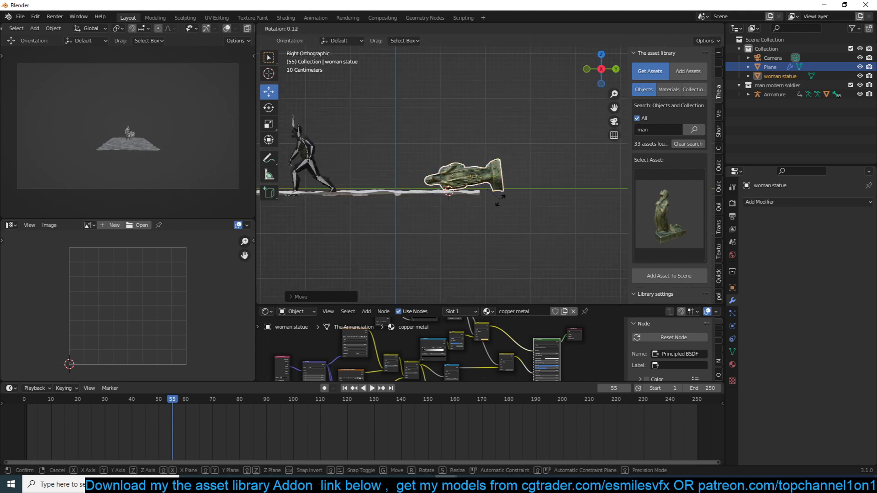
middle_drag(500, 210, 474, 235)
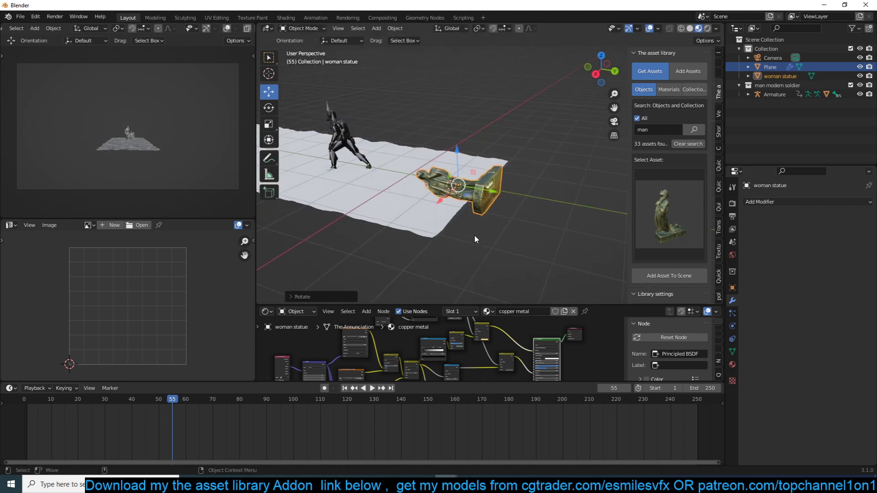
- Give the statue an active rigid body and play the simulation from the start in solid shading
click(733, 325)
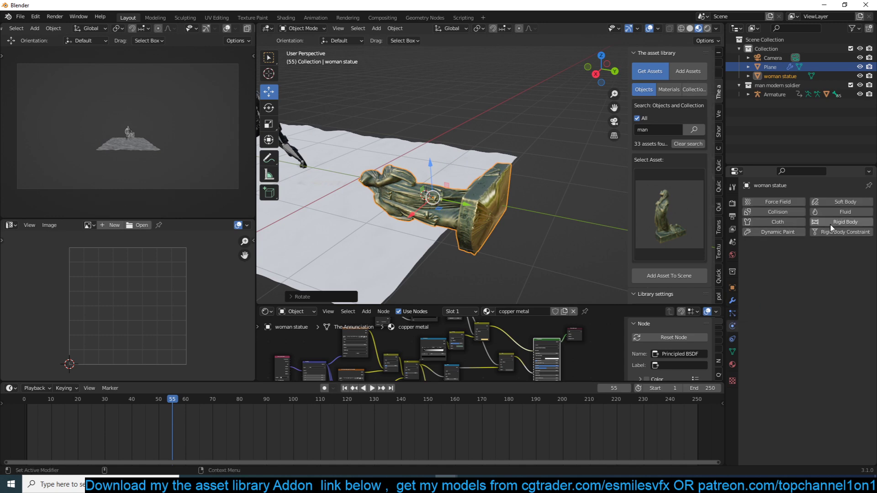
click(843, 222)
key(space)
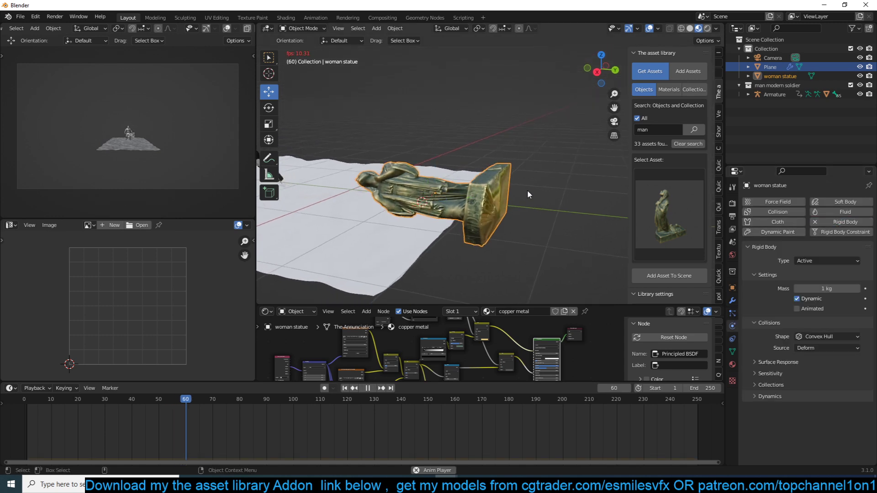
key(Escape)
click(26, 399)
key(space)
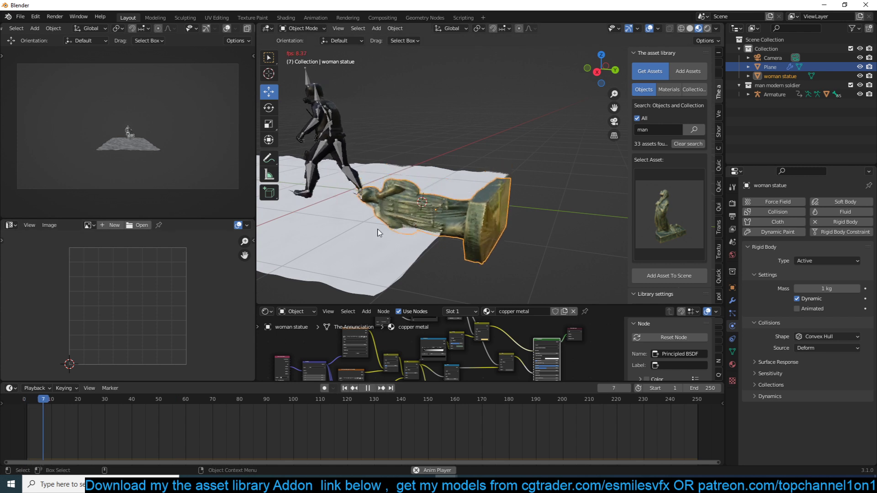
key(Escape)
click(689, 29)
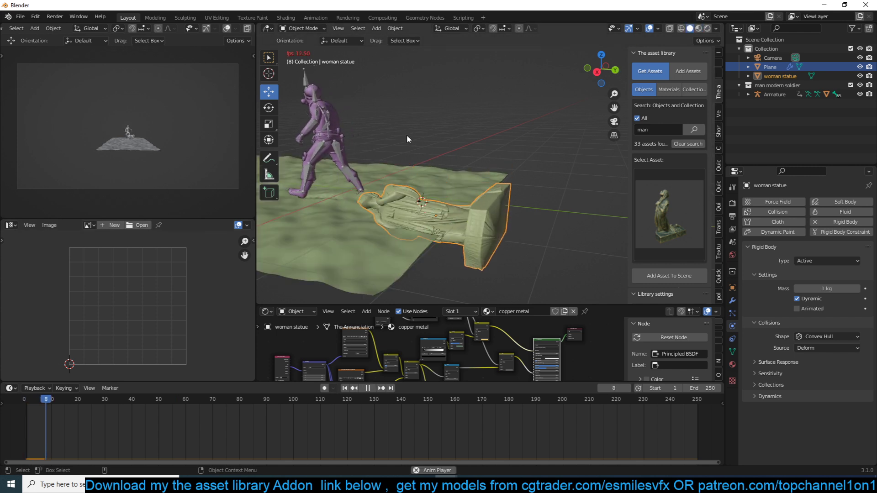
- Reduce the statue's mesh with a Decimate modifier at ratio 0.2 and apply it
click(732, 301)
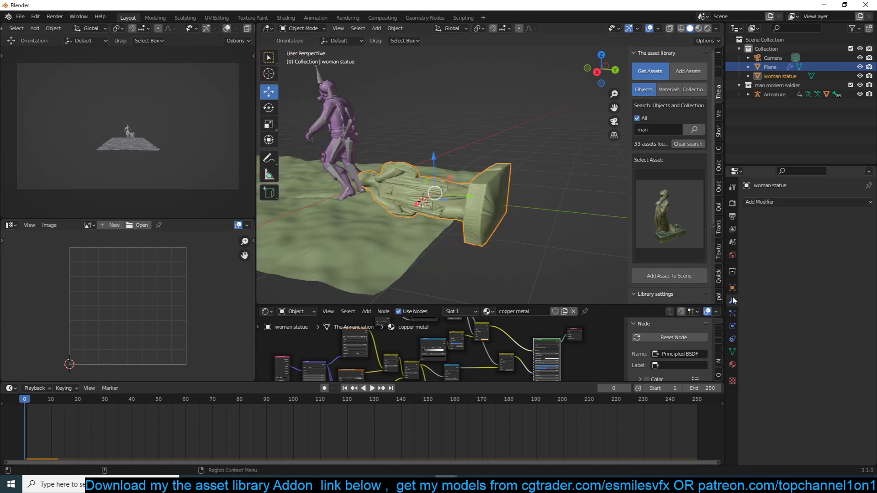
click(807, 201)
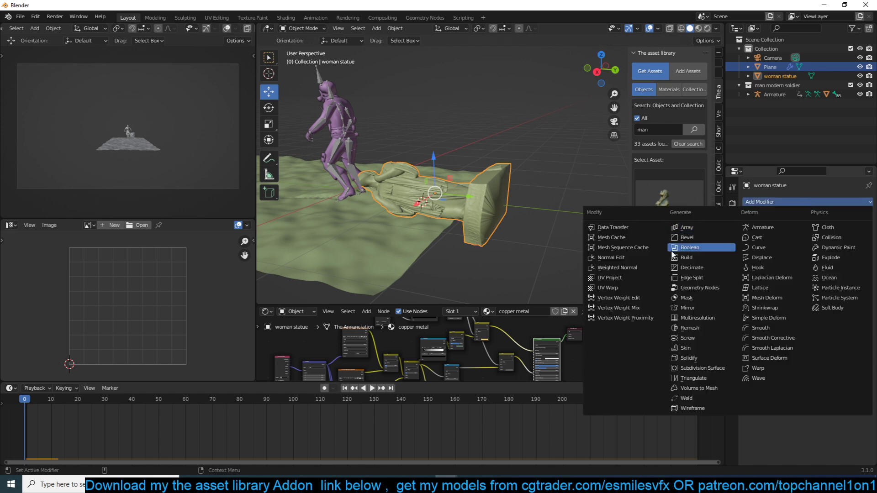
click(706, 268)
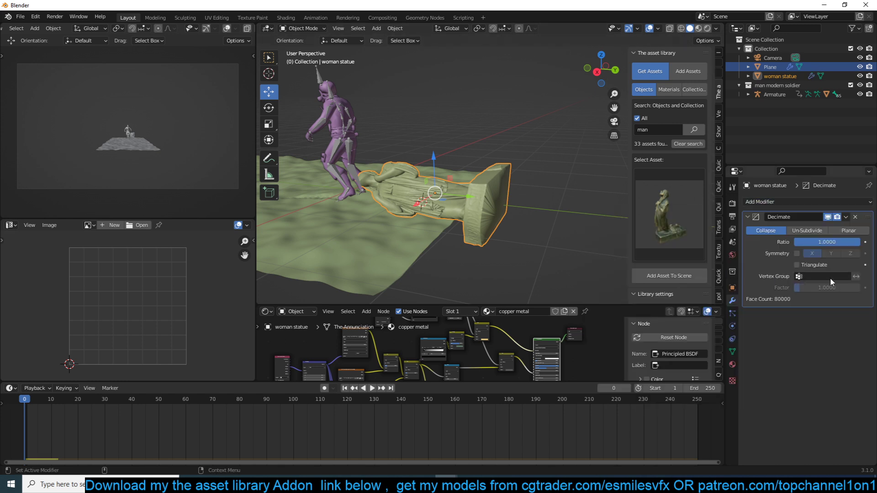
click(840, 239)
text(.2)
key(Return)
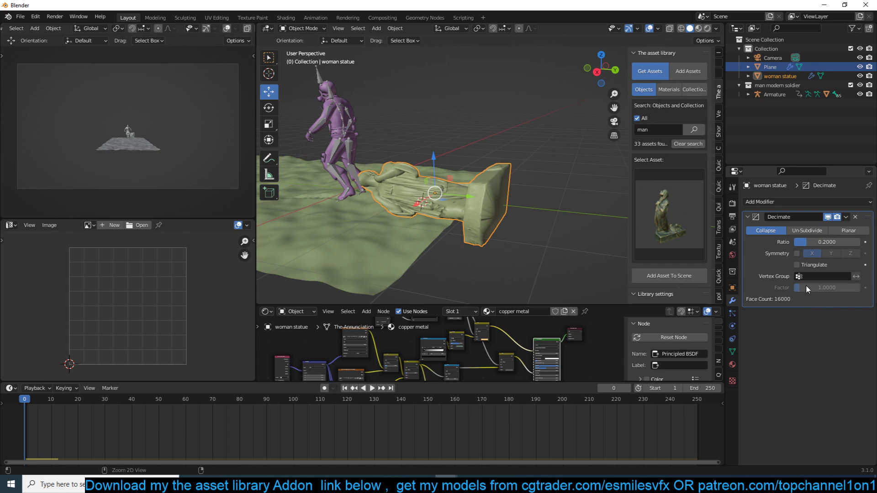
key(ctrl+a)
- Play the simulation to check how the decimated statue behaves
key(space)
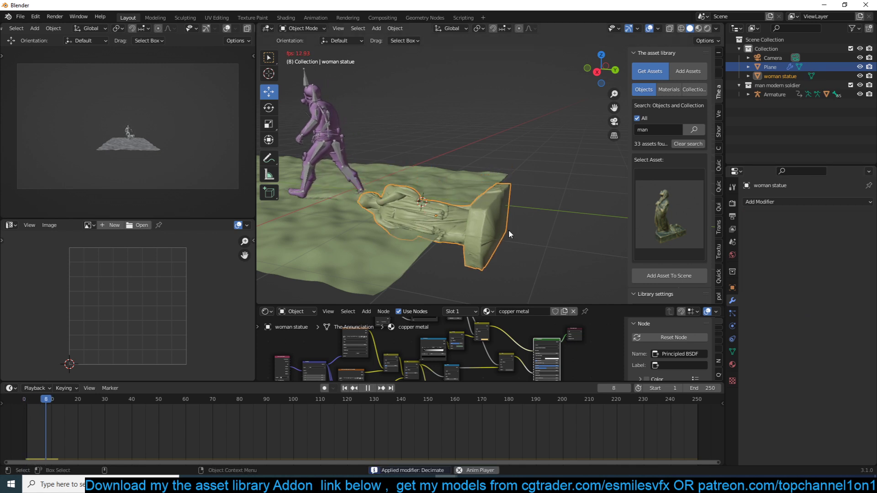
key(Escape)
middle_drag(509, 229, 483, 221)
- Add a second plane, scale it wider than the snow plane and lower it just beneath the snow
key(shift+a)
mouse_move(511, 214)
click(540, 215)
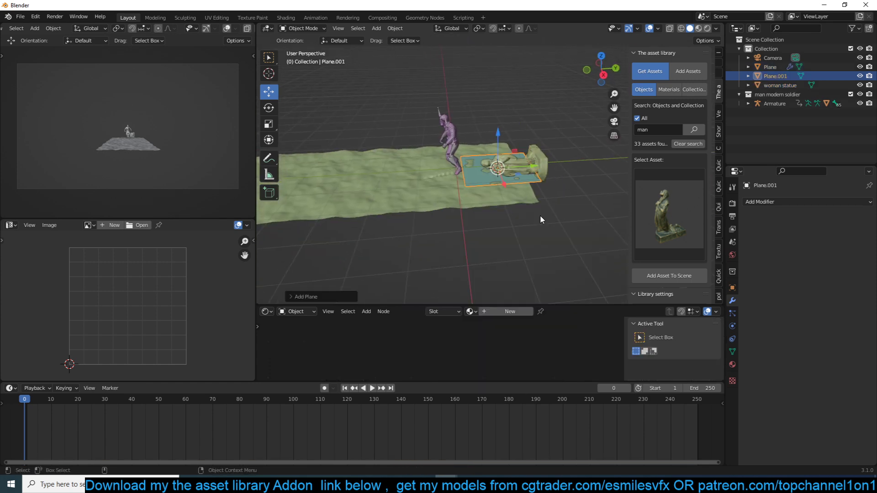
key(KP_7)
key(s)
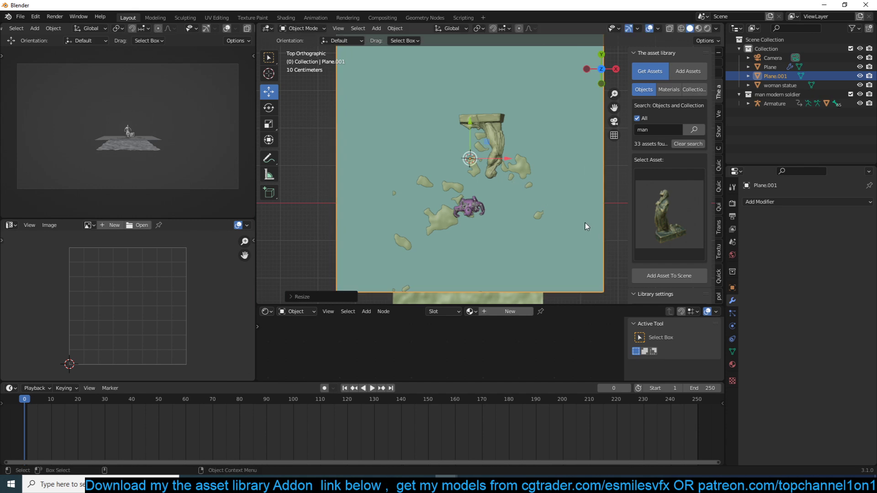
click(586, 224)
key(KP_3)
key(g)
click(565, 230)
scroll(550, 209, down, 6)
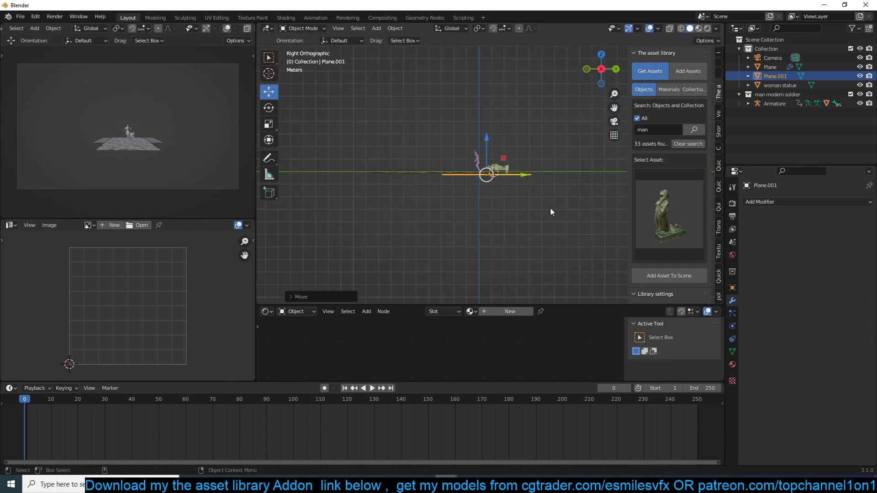
- Stretch the new plane to about twice its length along Y and move it under the whole snow plane
key(KP_7)
key(s)
key(y)
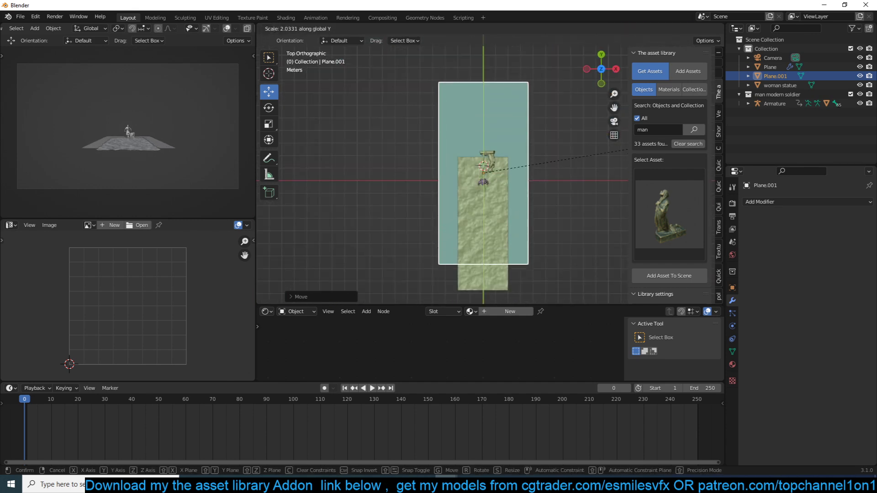
click(617, 171)
key(g)
click(618, 207)
- Give the new plane a rigid body of type Passive
click(732, 325)
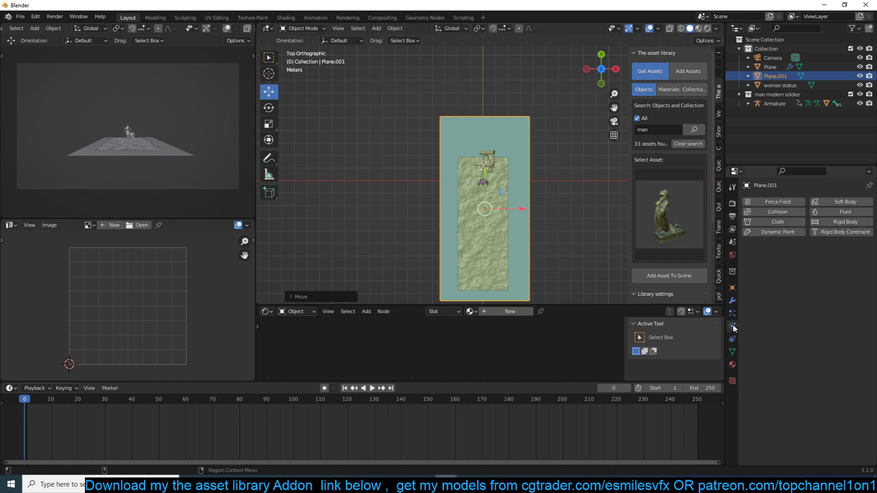
click(845, 222)
click(827, 260)
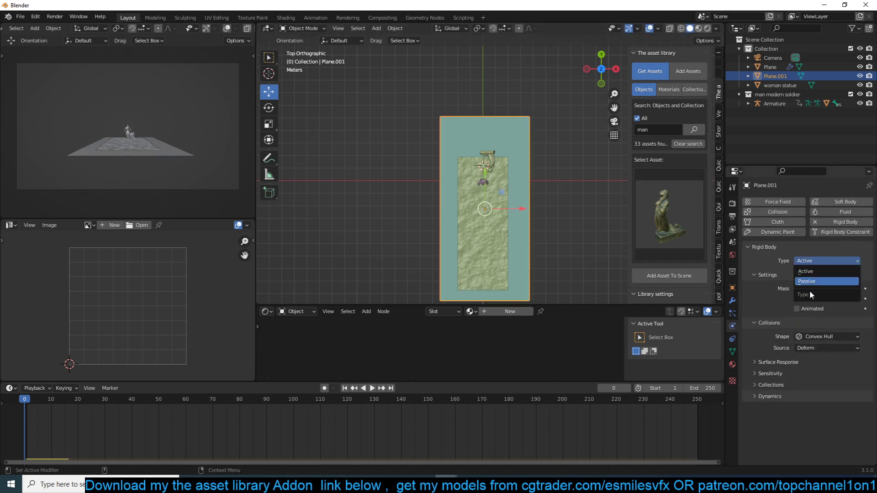
click(810, 289)
- Play the simulation to see how the statue interacts with the passive plane
middle_drag(457, 146, 484, 124)
scroll(477, 153, up, 5)
key(space)
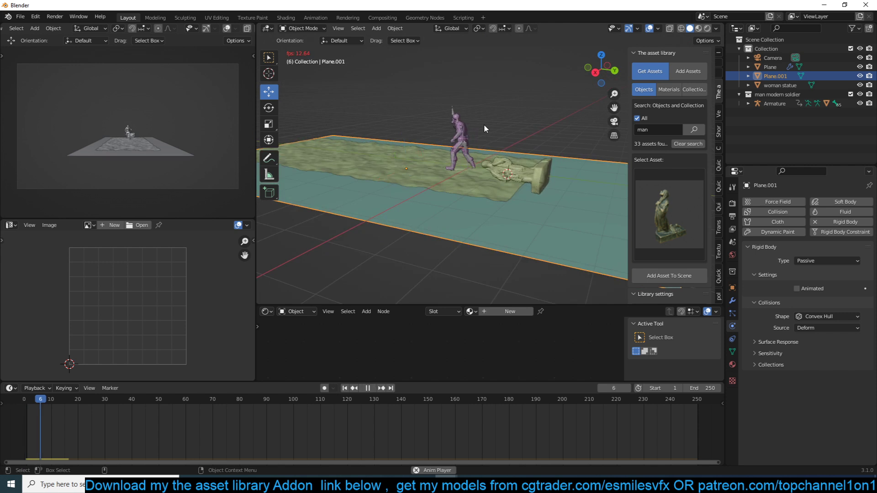
key(Escape)
- Apply the statue's object transform and play the simulation again
click(540, 170)
scroll(546, 165, up, 4)
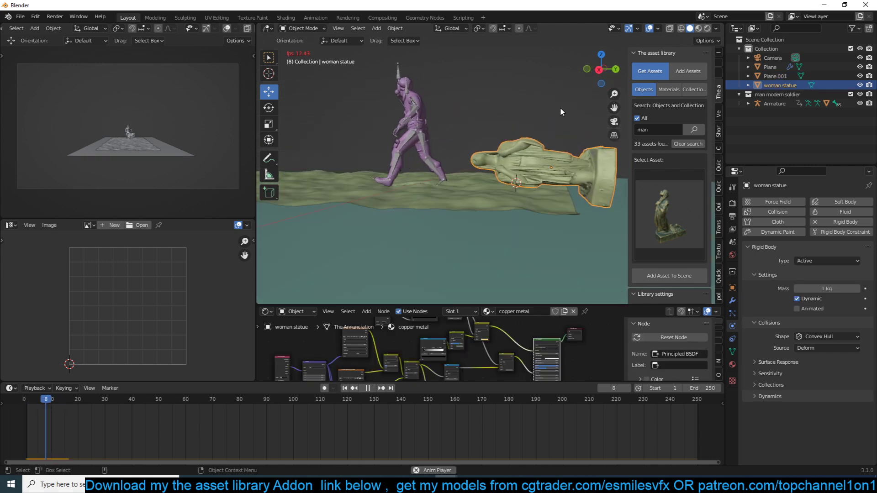
key(ctrl+a)
click(532, 116)
key(space)
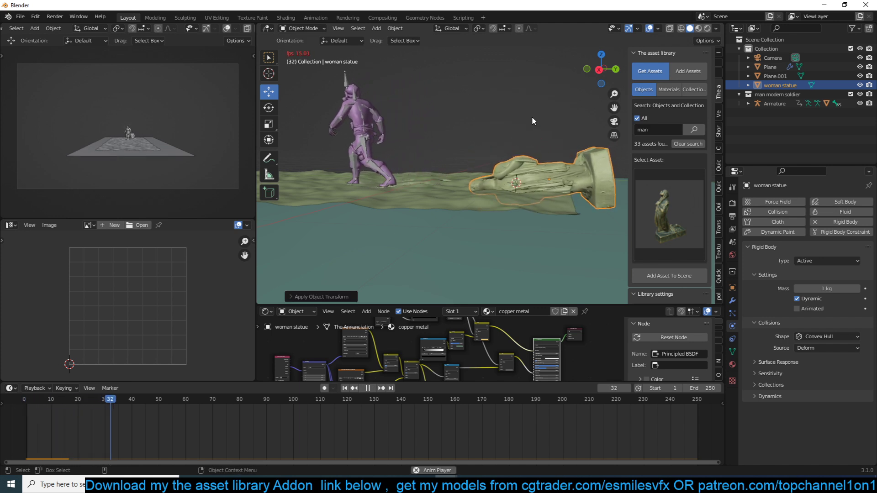
key(Escape)
- In side view, move the statue farther behind the soldier, past the snow plane's end, and play the simulation
key(KP_3)
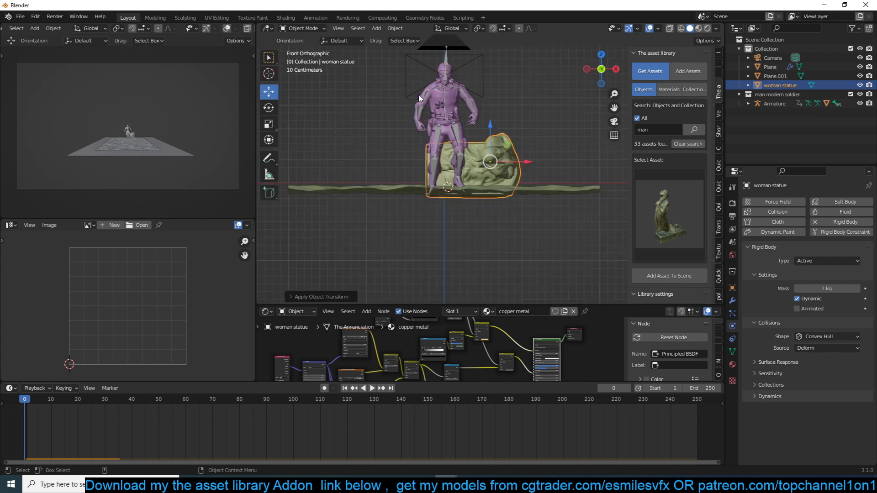
shift+middle_drag(424, 92, 332, 129)
scroll(423, 127, up, 3)
scroll(463, 131, up, 1)
scroll(413, 109, down, 3)
scroll(373, 130, down, 3)
key(g)
click(387, 142)
shift+middle_drag(390, 144, 422, 150)
key(space)
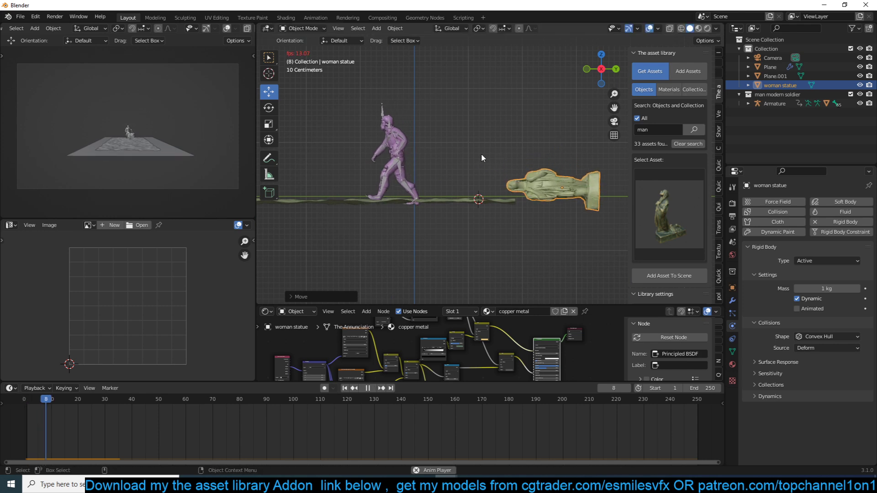
key(Escape)
- Add a cube, shrink it to a tiny size and place it just behind the soldier's neck
scroll(412, 127, up, 2)
key(shift+a)
mouse_move(411, 127)
click(452, 137)
key(s)
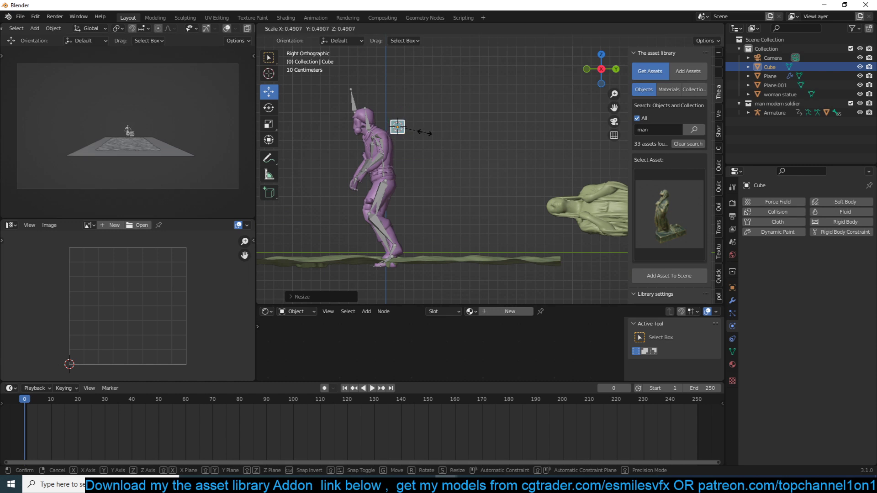
click(399, 128)
key(g)
click(384, 127)
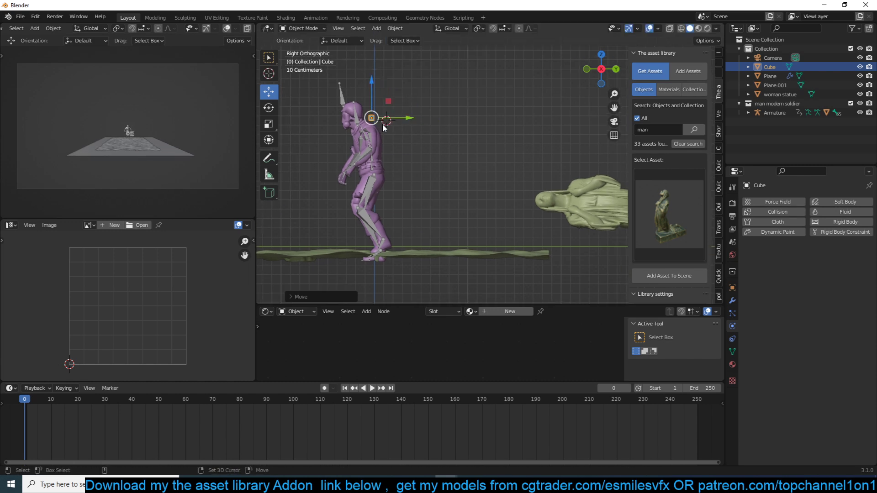
- Duplicate the small cube four times, spacing the copies in a descending line from the soldier to the statue's head
key(shift+d)
click(433, 146)
key(shift+d)
click(508, 179)
key(shift+d)
click(568, 195)
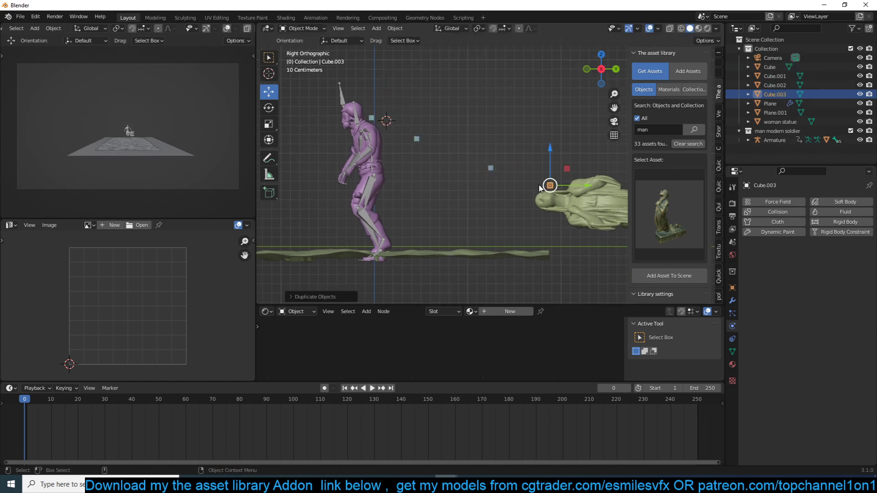
click(491, 169)
key(shift+d)
click(454, 158)
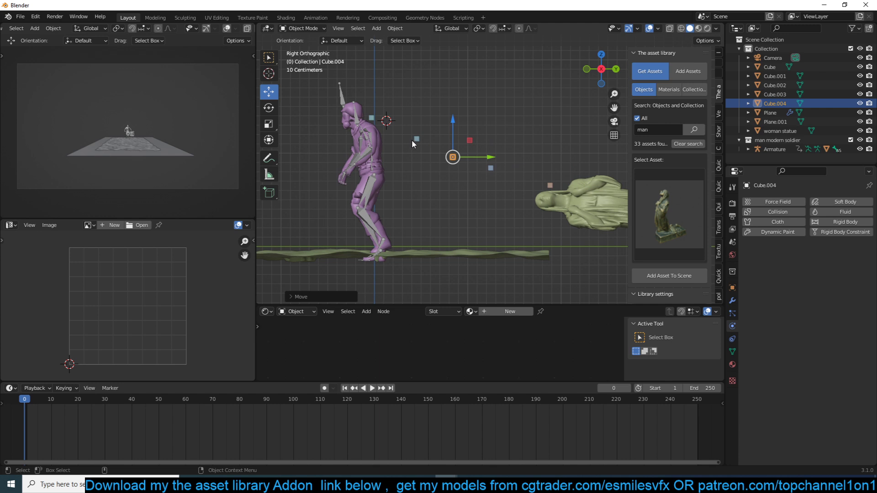
scroll(425, 147, up, 6)
scroll(316, 92, down, 5)
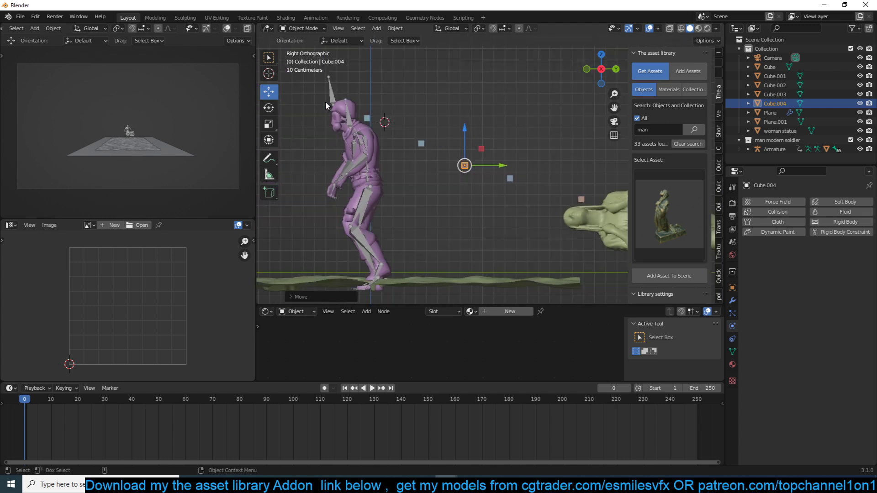
- Select all five small cubes and add active rigid bodies to them
shift+click(367, 118)
shift+click(421, 143)
shift+click(465, 165)
shift+click(510, 178)
shift+click(581, 199)
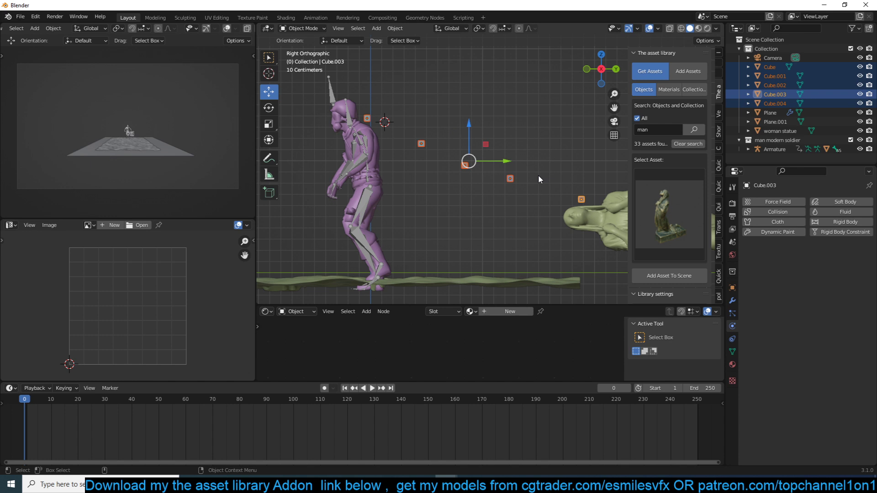
click(399, 31)
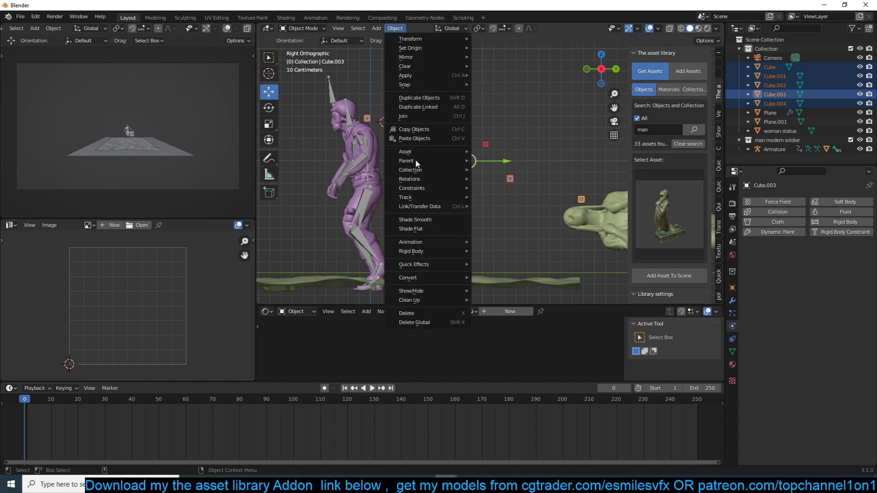
mouse_move(415, 251)
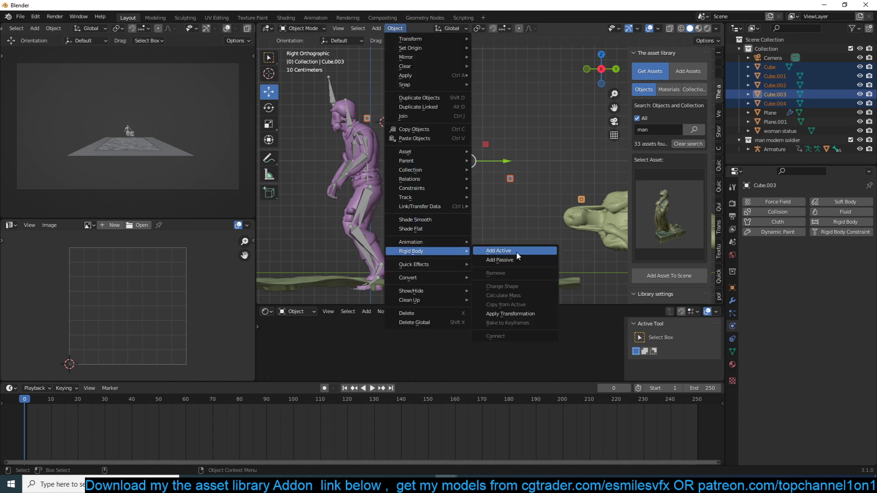
click(518, 253)
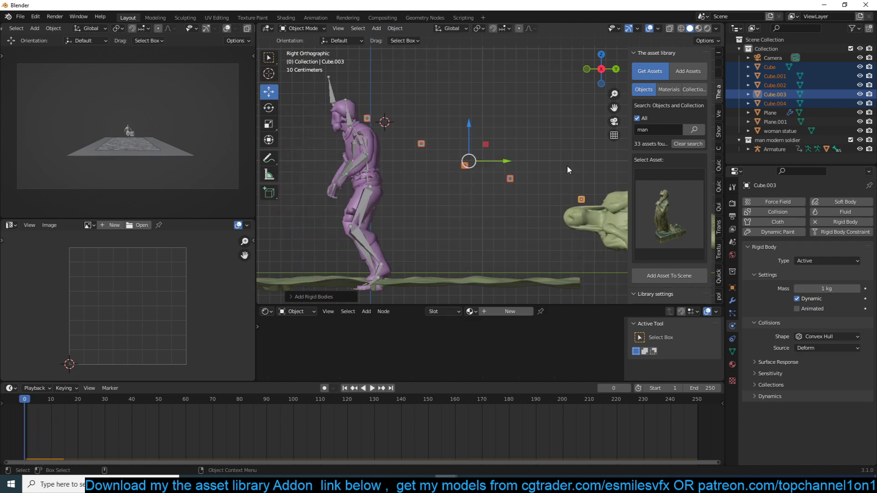
- Add a Point rigid body constraint to the first cube, with Cube as first object and Cube.001 as second
click(377, 118)
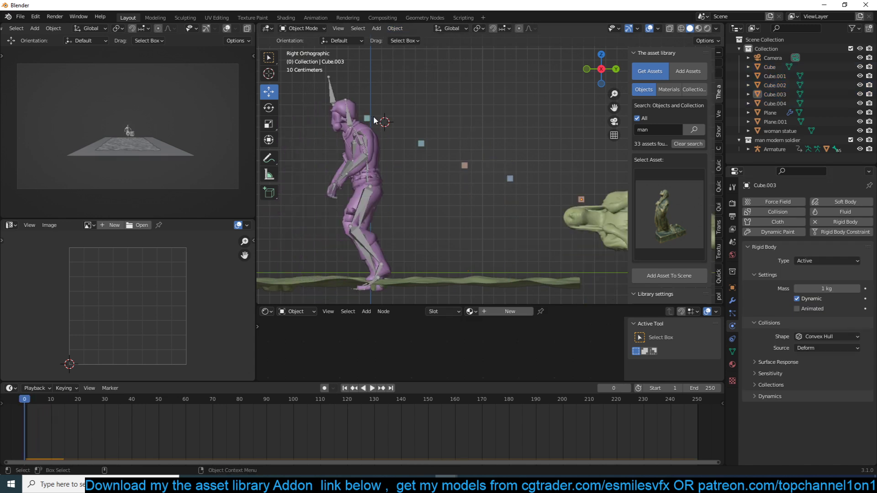
click(366, 117)
shift+middle_drag(375, 135, 387, 154)
scroll(388, 153, up, 3)
shift+middle_drag(340, 140, 421, 171)
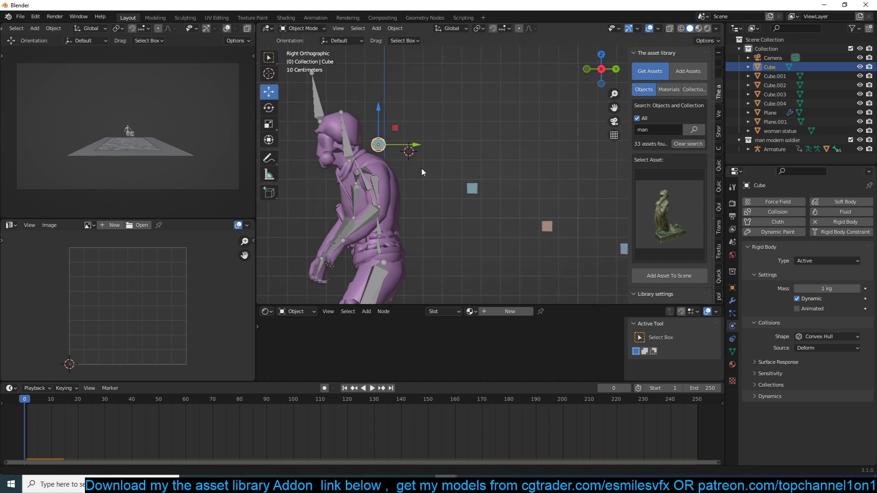
click(828, 234)
click(789, 247)
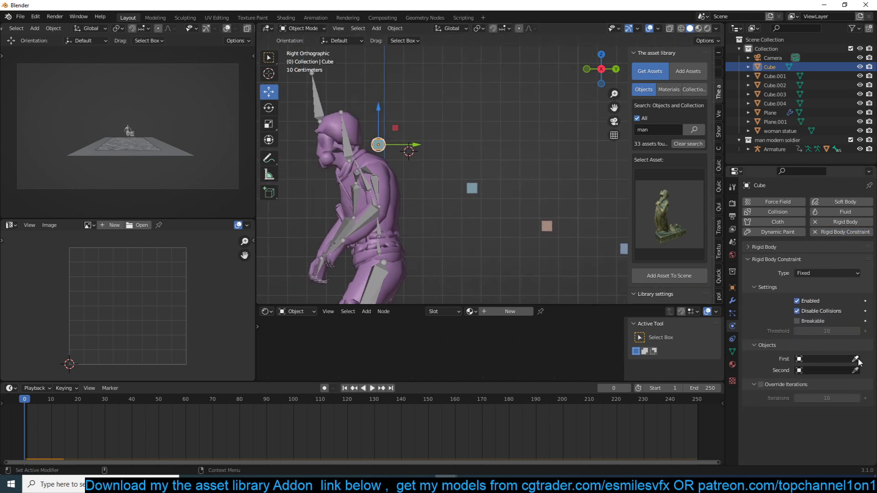
click(821, 275)
click(817, 293)
click(378, 144)
click(473, 187)
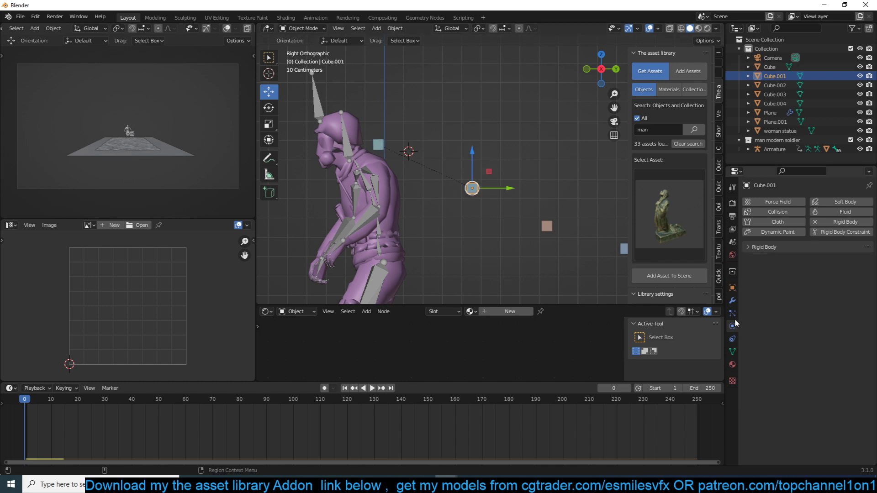
- Add a Point rigid body constraint to the second cube and start picking its first object
shift+middle_drag(505, 210, 444, 179)
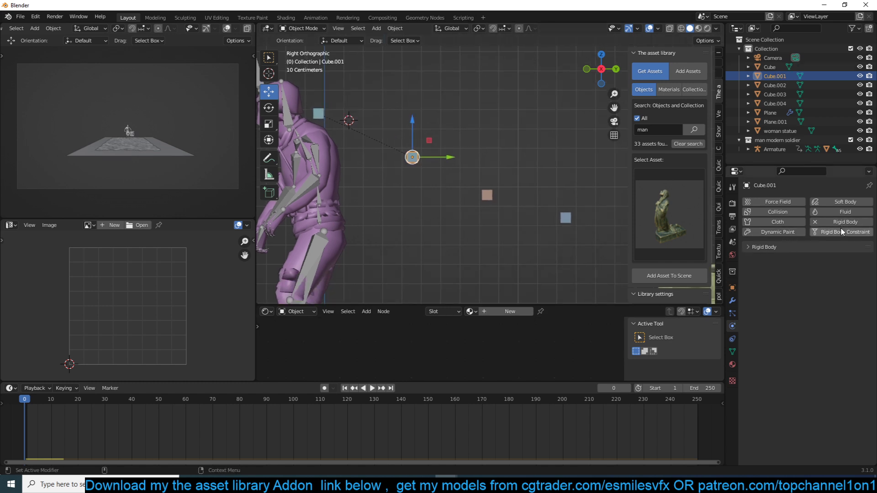
click(842, 230)
click(841, 273)
click(817, 296)
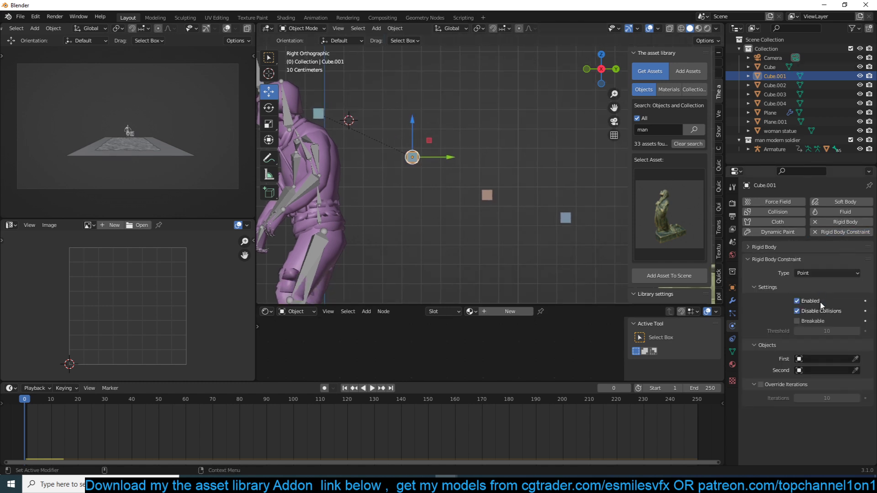
click(853, 359)
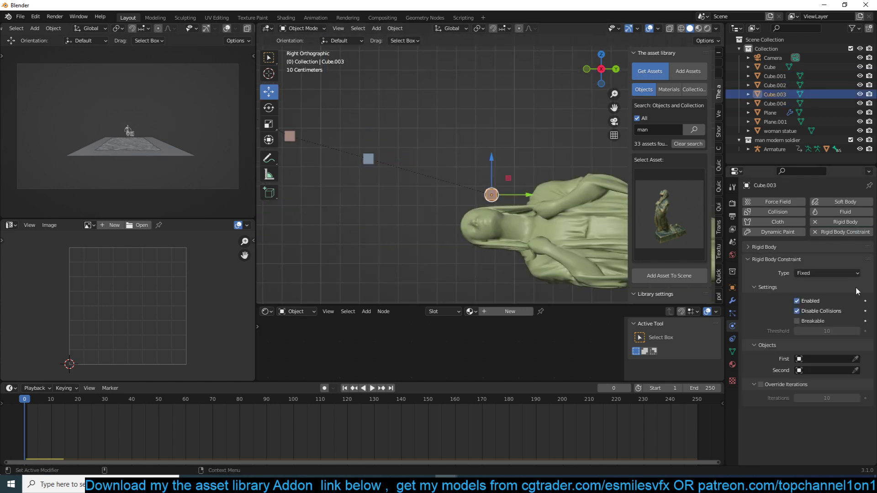
- Set the constraint on the cube nearest the statue to Point, linking Cube.003 to the woman statue
click(829, 273)
click(829, 292)
click(855, 360)
click(491, 195)
- Play the simulation to check how the linked cubes and the statue behave, including the first cube behind the soldier's head
key(space)
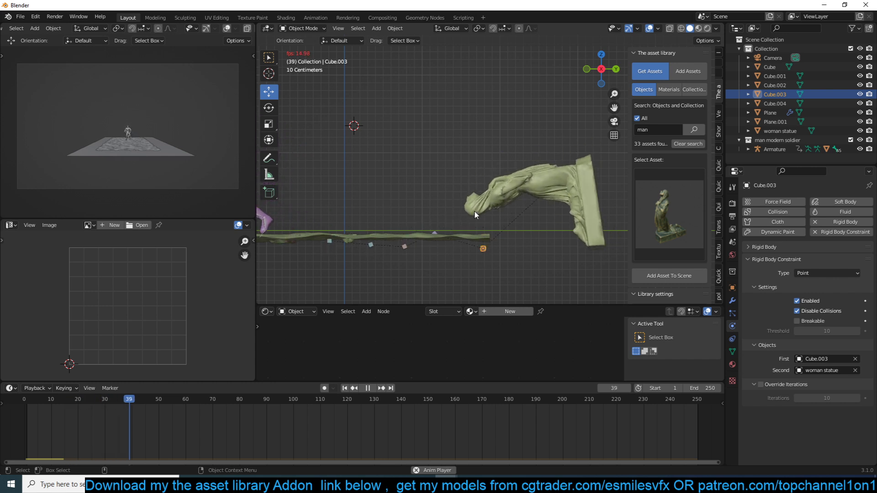
key(Escape)
click(537, 202)
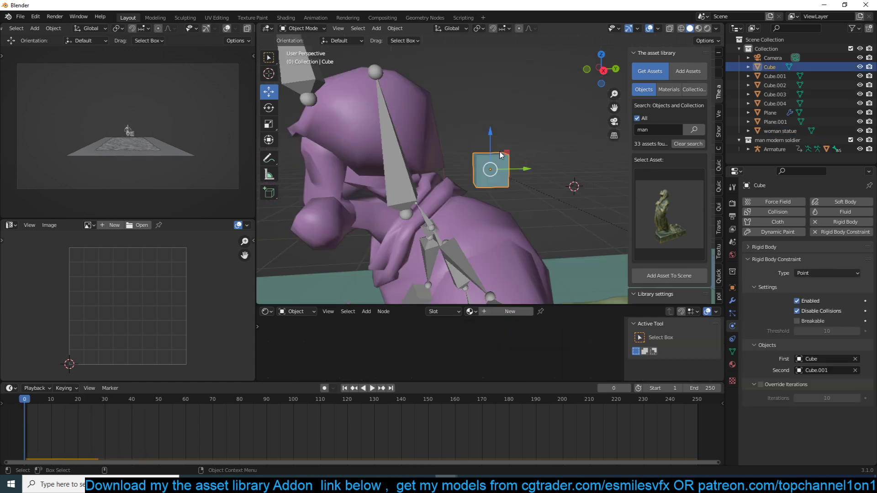
key(space)
key(Escape)
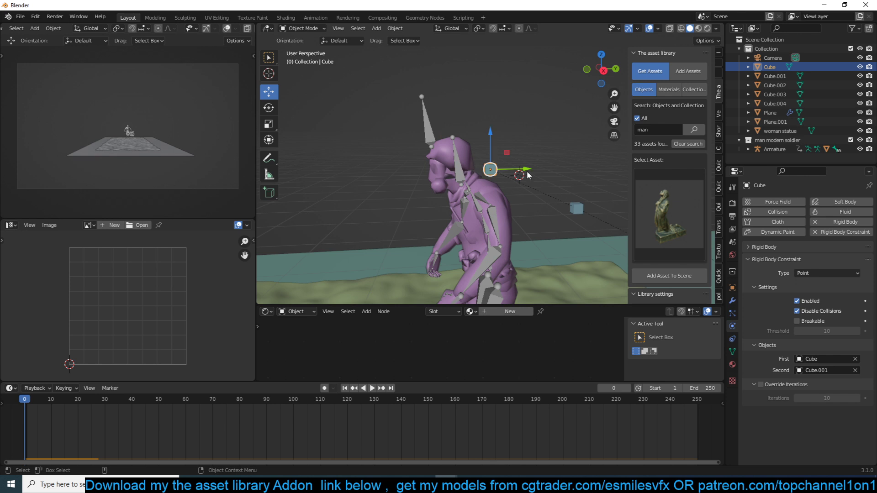
- Parent the first cube to the soldier armature's head bone with the Bone option and return to Object Mode
scroll(602, 215, down, 9)
scroll(458, 160, up, 5)
scroll(462, 160, up, 10)
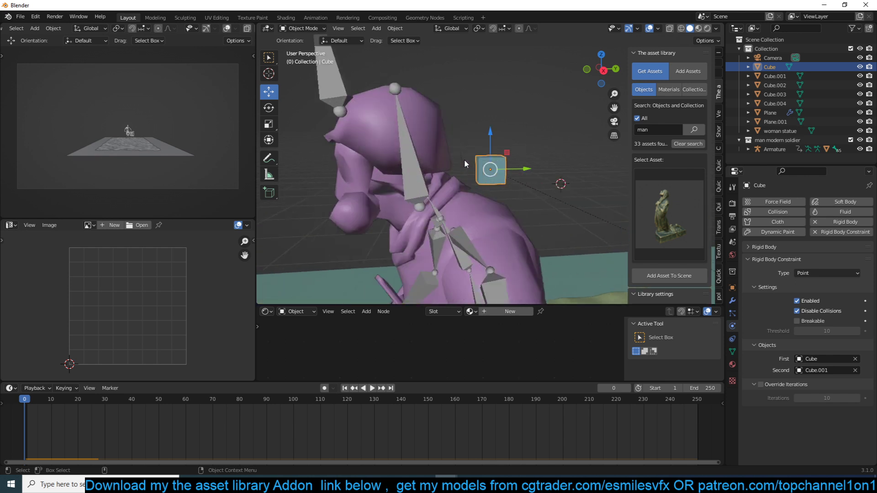
mouse_move(436, 161)
middle_down()
mouse_move(476, 167)
mouse_move(433, 156)
middle_up()
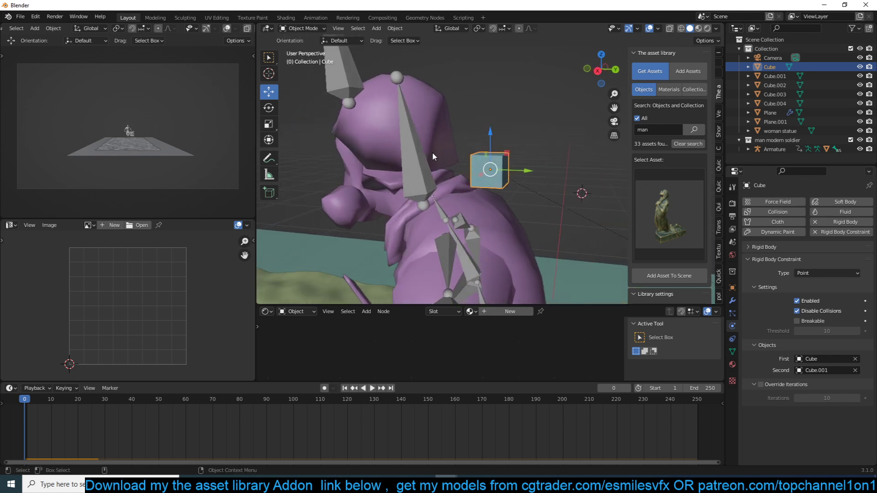
shift+click(411, 171)
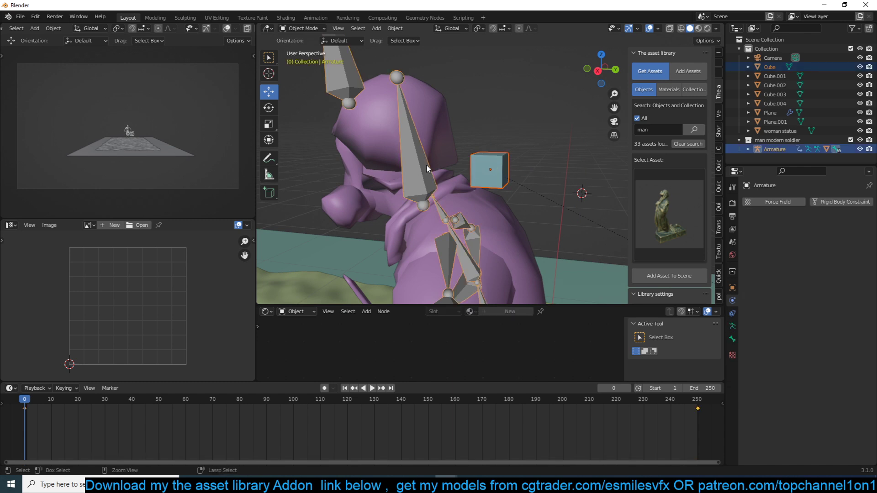
key(ctrl+Tab)
click(426, 162)
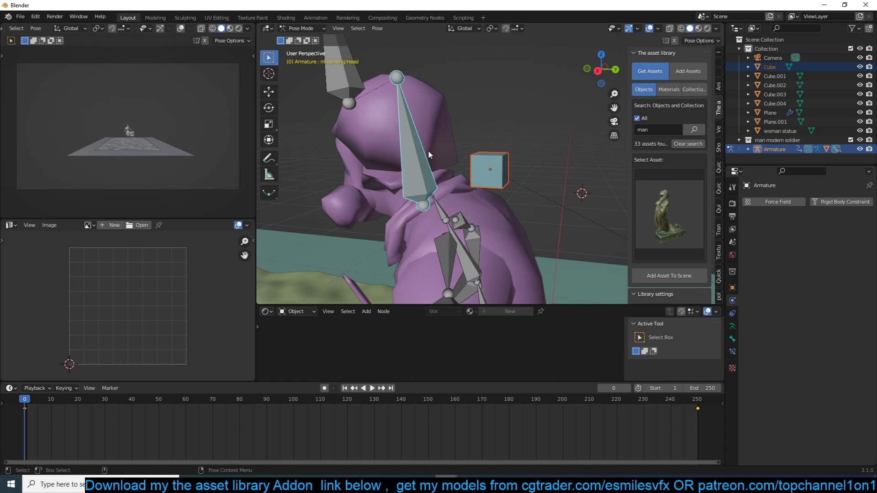
key(ctrl+p)
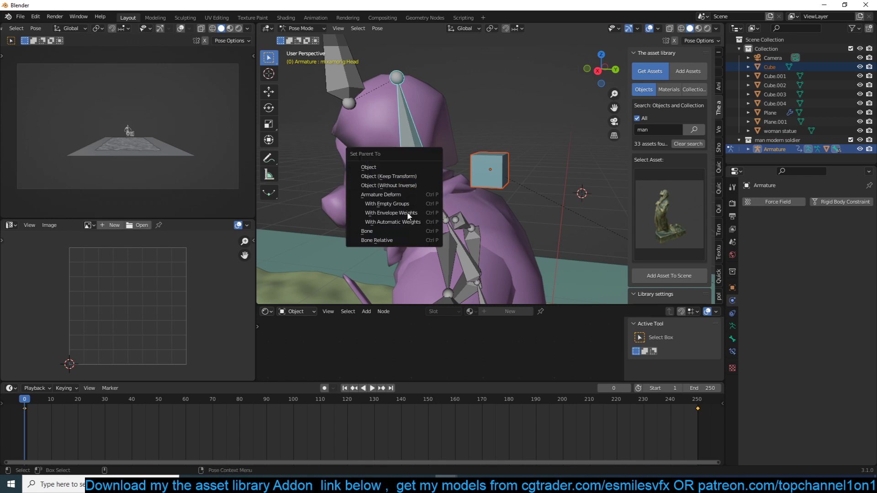
click(407, 231)
key(ctrl+Tab)
- Play the animation to check whether the first cube follows the soldier's head
scroll(502, 171, down, 8)
key(space)
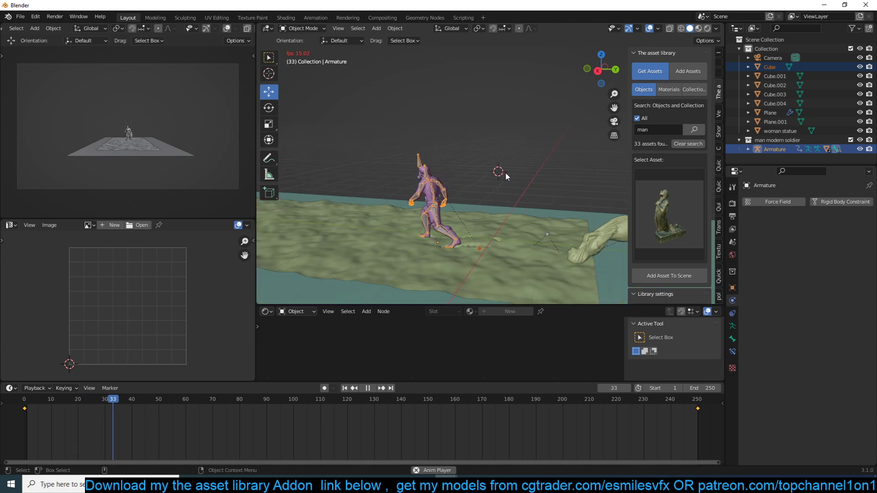
key(Escape)
- Enable Animated in the first cube's rigid body settings and play the simulation to test the dragging
scroll(508, 183, up, 11)
click(490, 170)
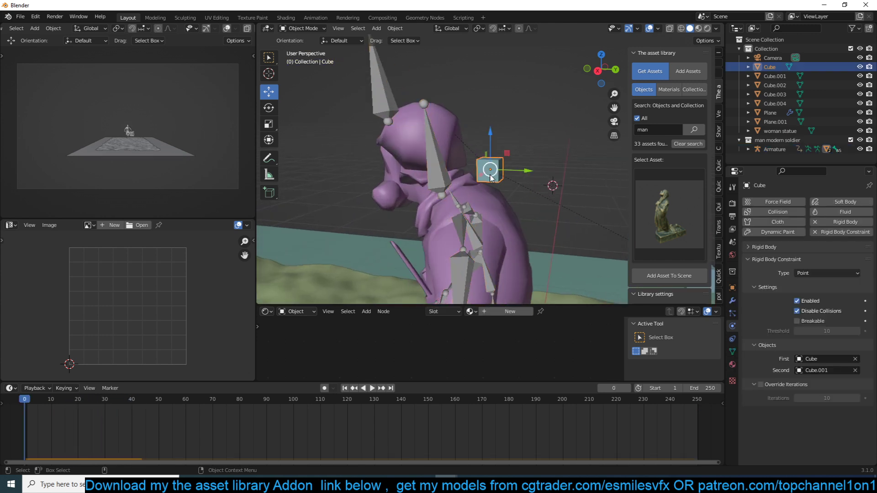
scroll(490, 172, down, 5)
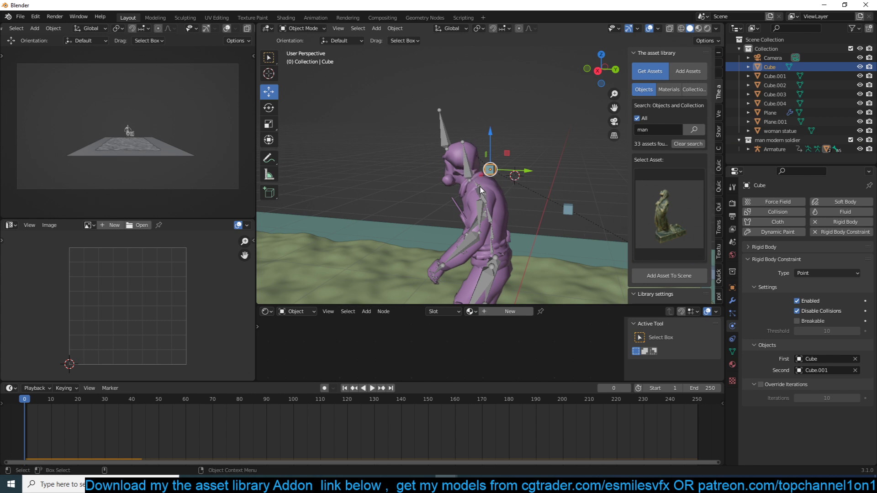
scroll(480, 190, up, 4)
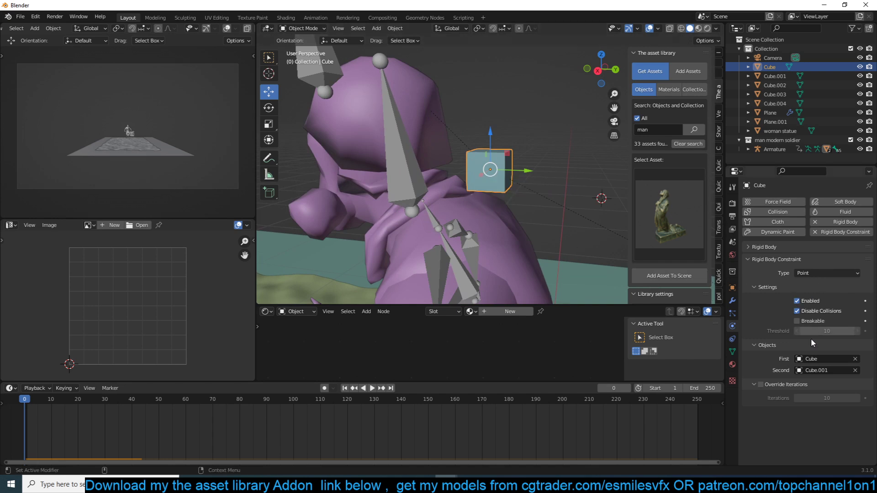
click(759, 248)
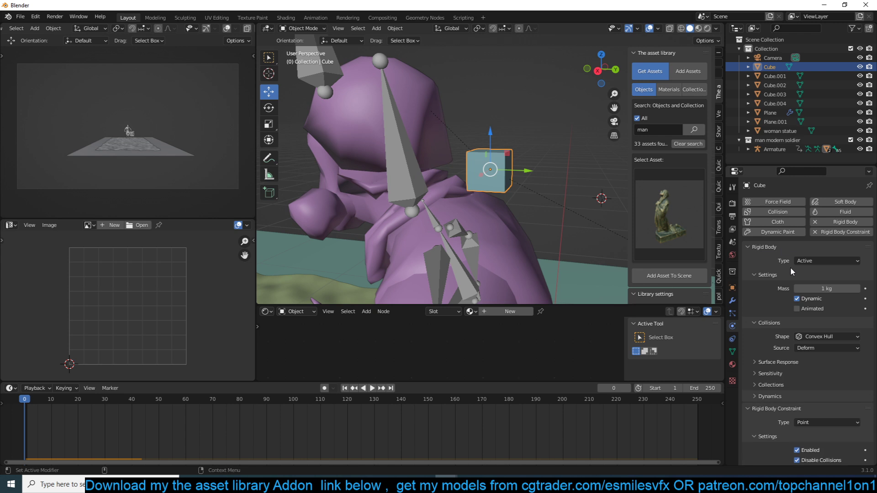
scroll(468, 168, down, 8)
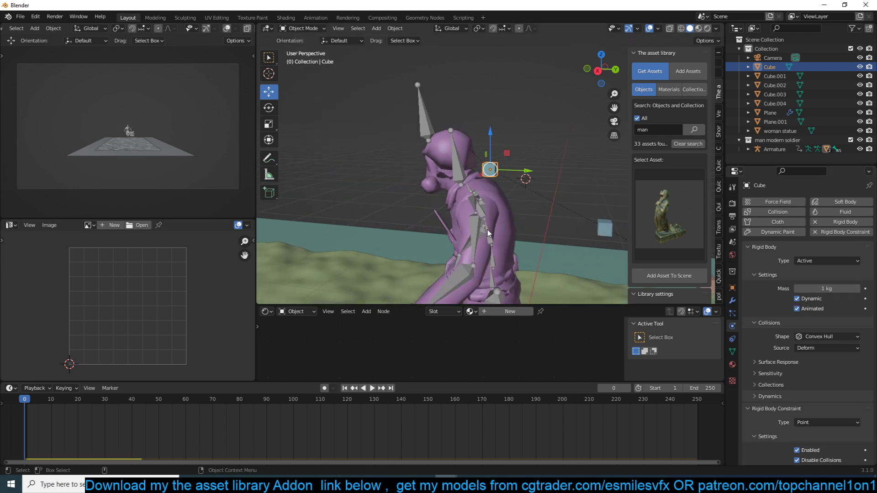
key(space)
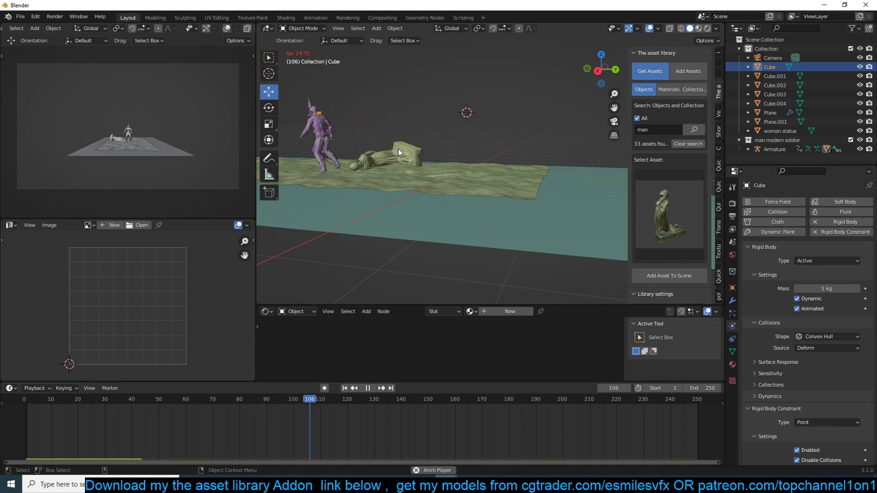
key(Escape)
- Set the woman statue's rigid body mass to 1000 kg with Animated turned off, and show the scene in side view
shift+middle_drag(544, 218, 523, 223)
scroll(520, 211, up, 3)
click(537, 205)
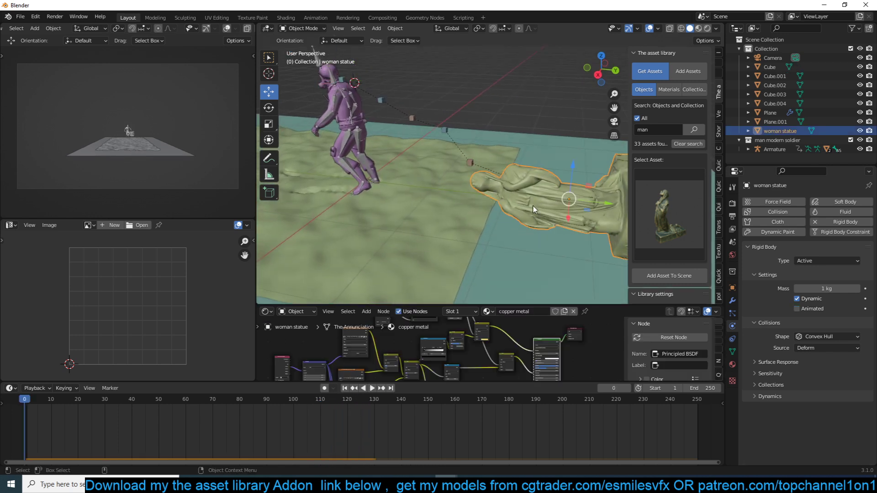
key(KP_1)
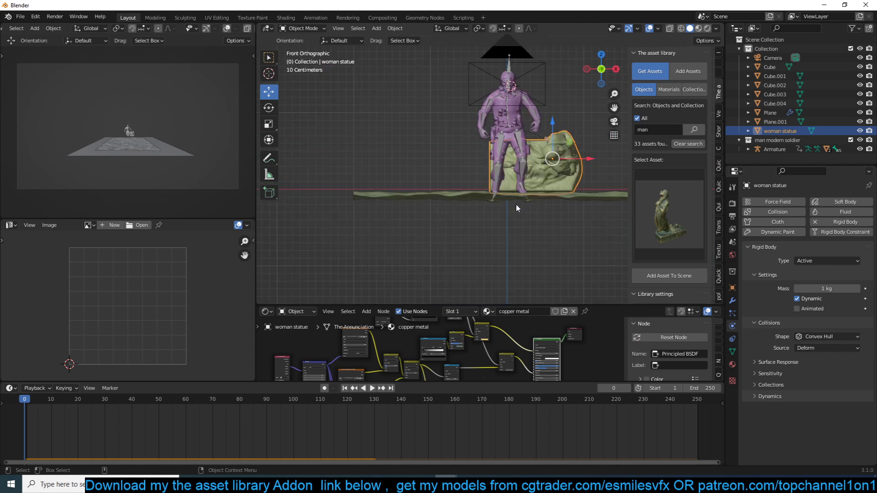
key(KP_3)
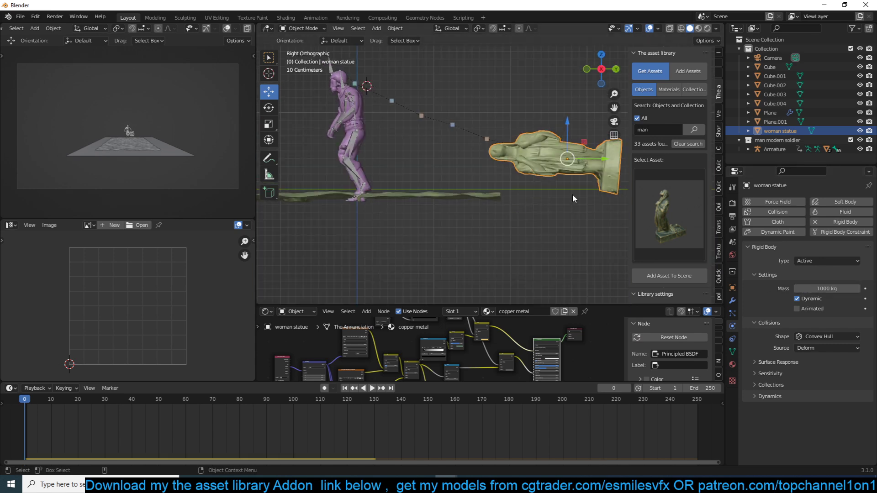
- Play the simulation to watch the soldier drag the heavier statue across the snow, stopping at frame 159
middle_drag(572, 195, 552, 200)
key(space)
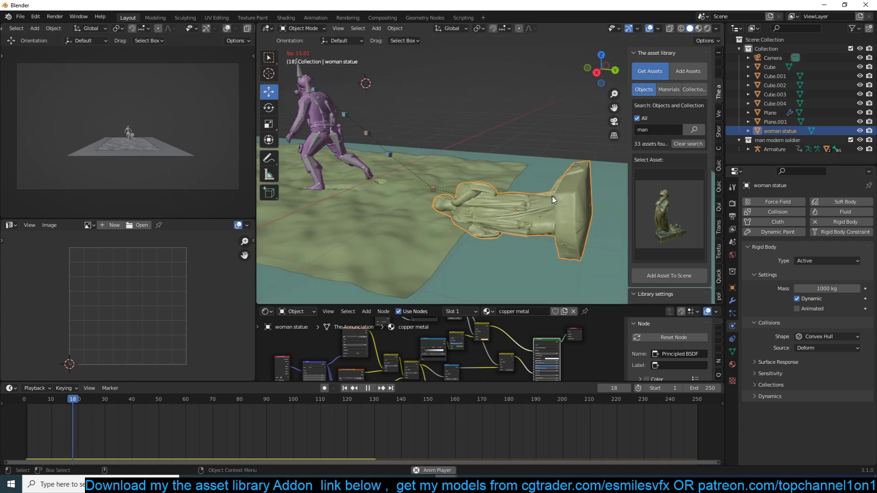
scroll(493, 201, down, 1)
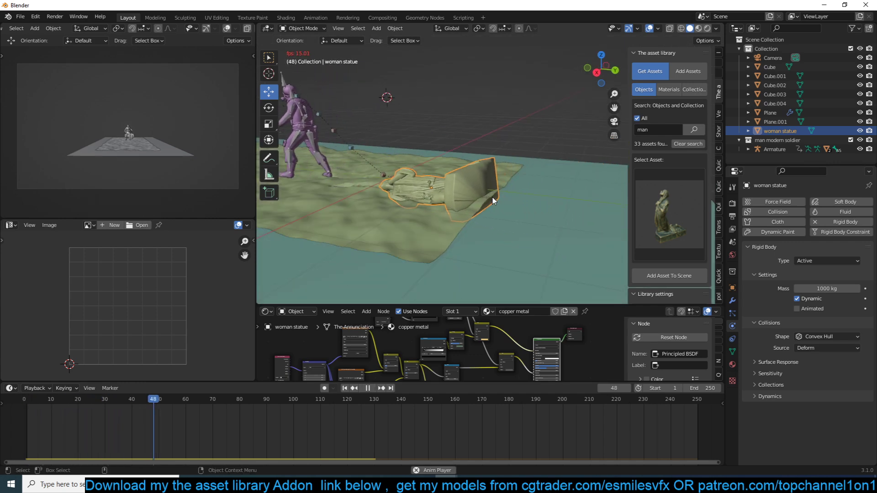
scroll(525, 200, down, 4)
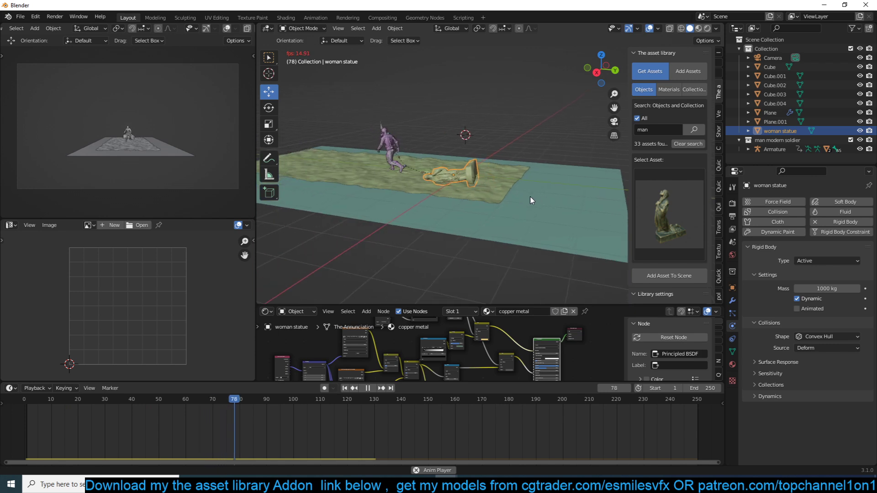
shift+middle_drag(477, 184, 499, 182)
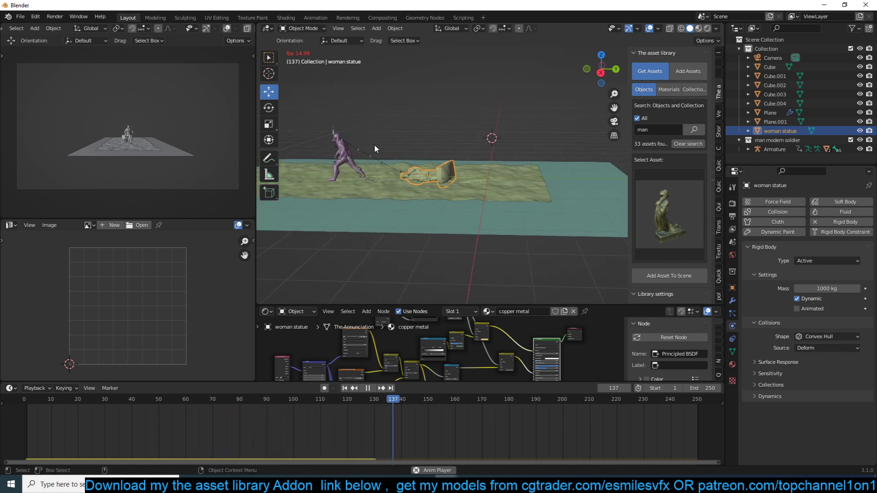
key(space)
- In the right side view, add a Bezier curve near the soldier and rotate it about the Z axis to run along the cube chain
shift+middle_drag(383, 149, 474, 173)
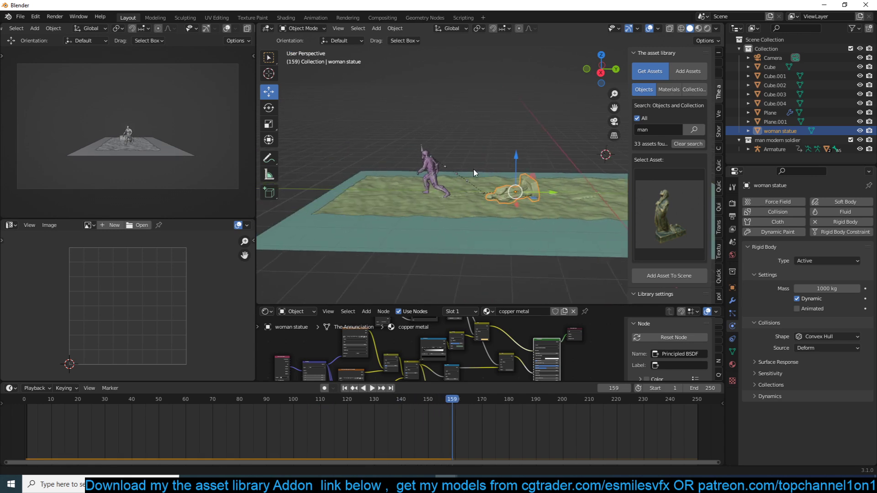
scroll(473, 169, up, 8)
key(KP_3)
scroll(503, 169, down, 4)
scroll(411, 155, up, 3)
key(shift+a)
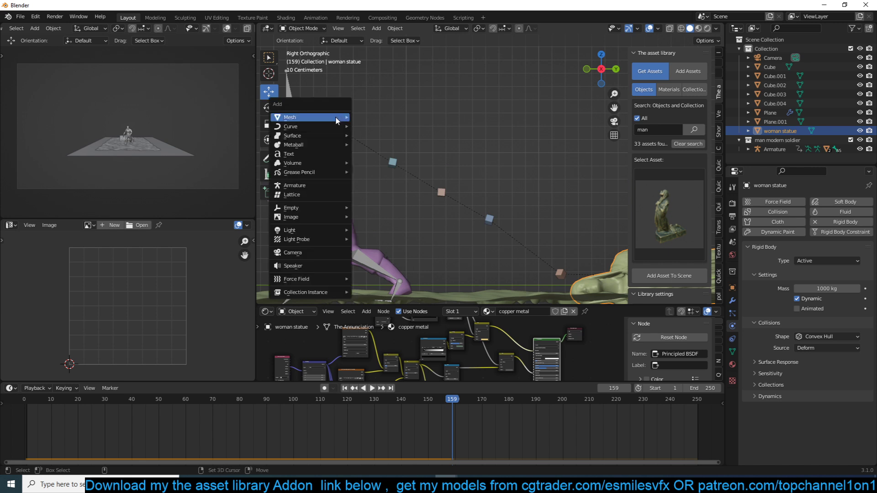
mouse_move(326, 126)
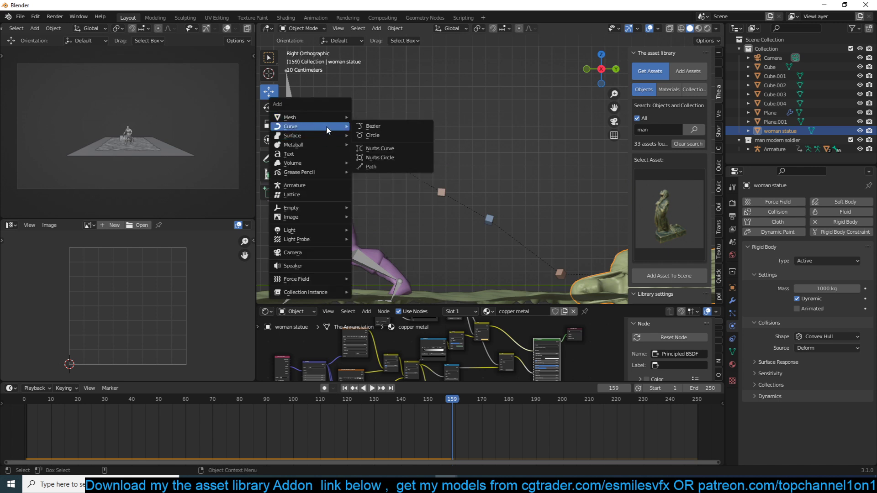
click(408, 130)
key(r)
key(z)
key(9)
key(BackSpace)
key(x)
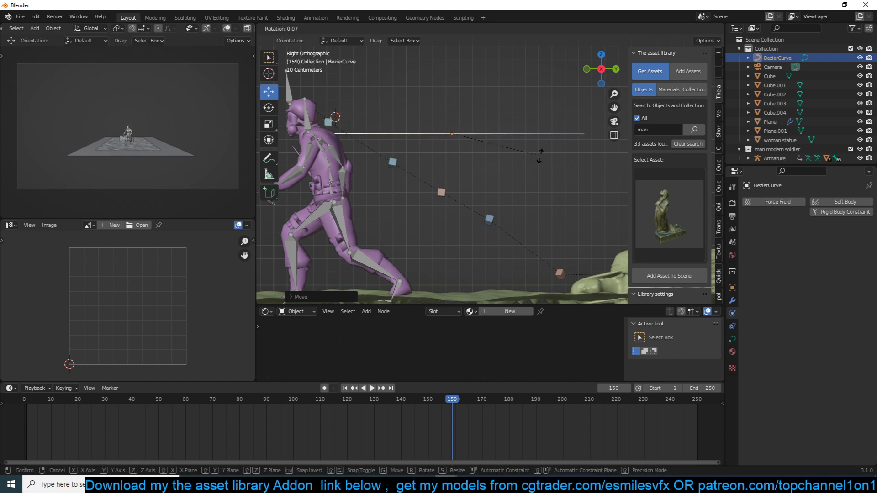
key(Escape)
- Change the handle type of the curve's points and move its first point onto the cube behind the soldier's head
key(Tab)
key(v)
click(538, 157)
scroll(544, 145, down, 2)
scroll(437, 155, up, 3)
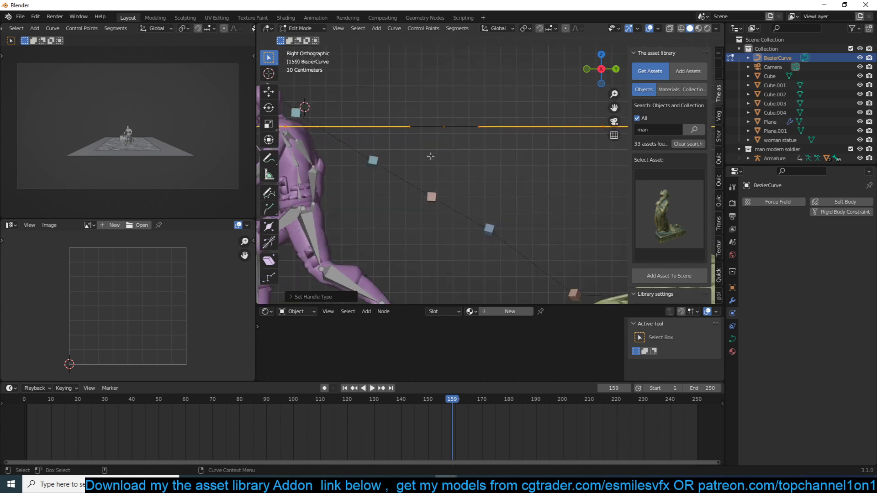
shift+middle_drag(302, 154, 368, 173)
click(352, 145)
key(g)
click(366, 128)
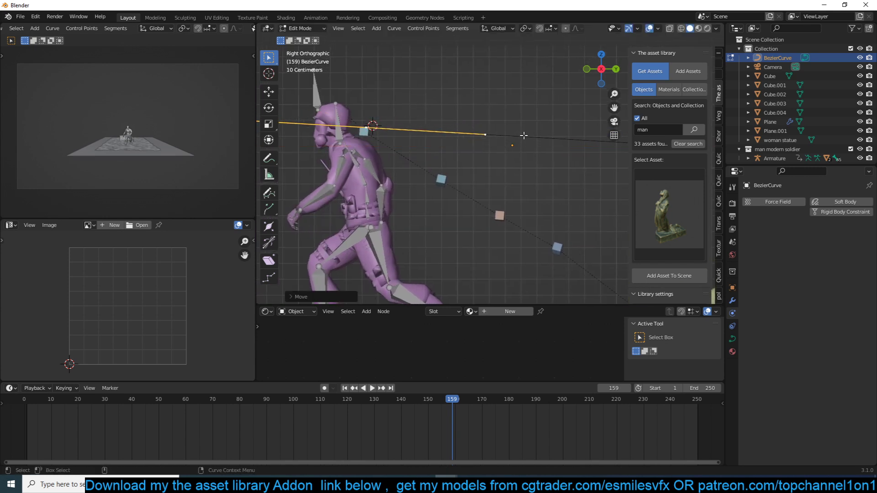
- Move the curve's other end point onto the second cube of the chain
shift+middle_drag(534, 141, 477, 139)
click(593, 149)
key(g)
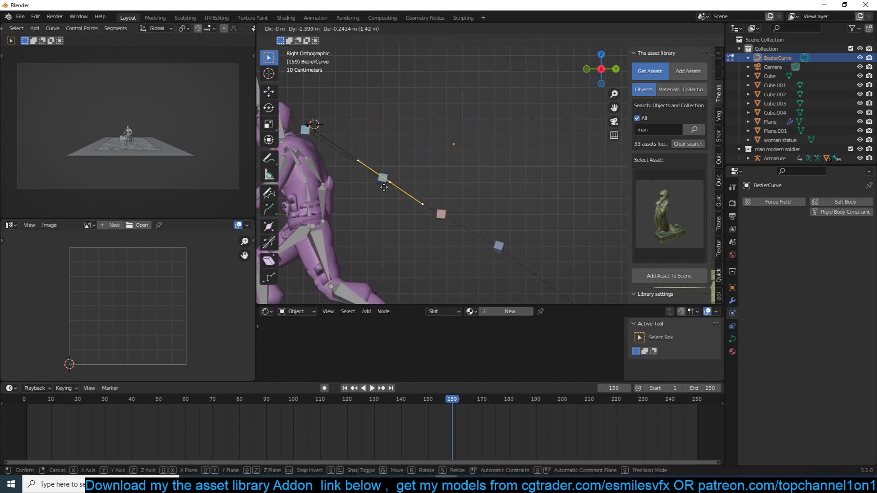
click(385, 187)
shift+middle_drag(385, 187, 377, 157)
- Extrude the curve's end point along the remaining cubes so that the curve ends inside the statue's head
key(e)
click(426, 181)
shift+middle_drag(427, 181, 394, 153)
key(e)
click(486, 226)
key(e)
click(557, 274)
shift+middle_drag(558, 274, 494, 240)
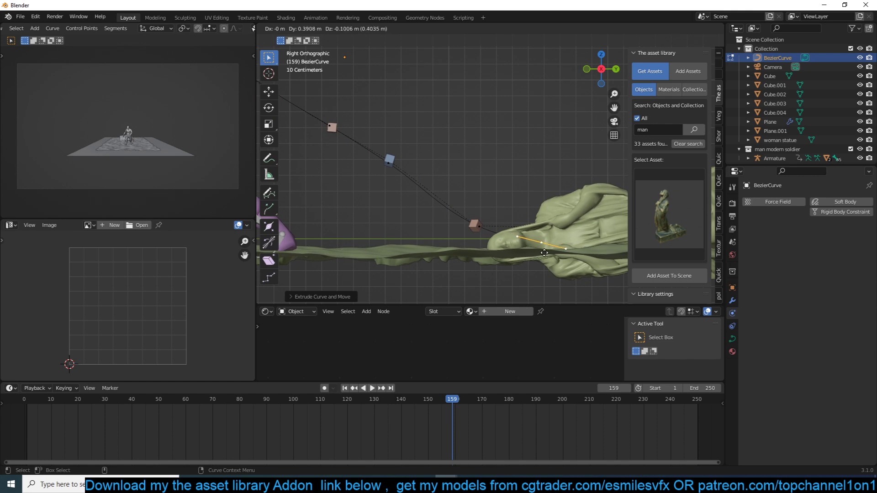
key(Tab)
- In top view, shift the curve's control points sideways so they line up with the cubes and the statue's head
middle_drag(442, 173, 519, 139)
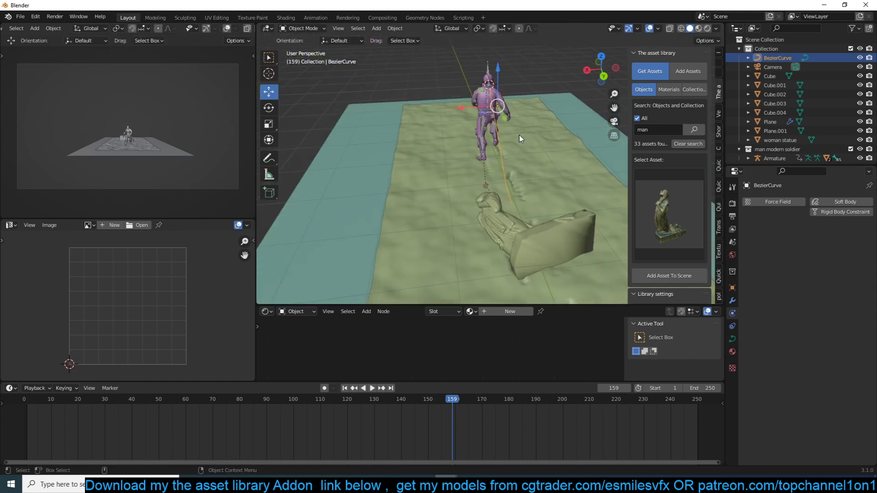
key(KP_7)
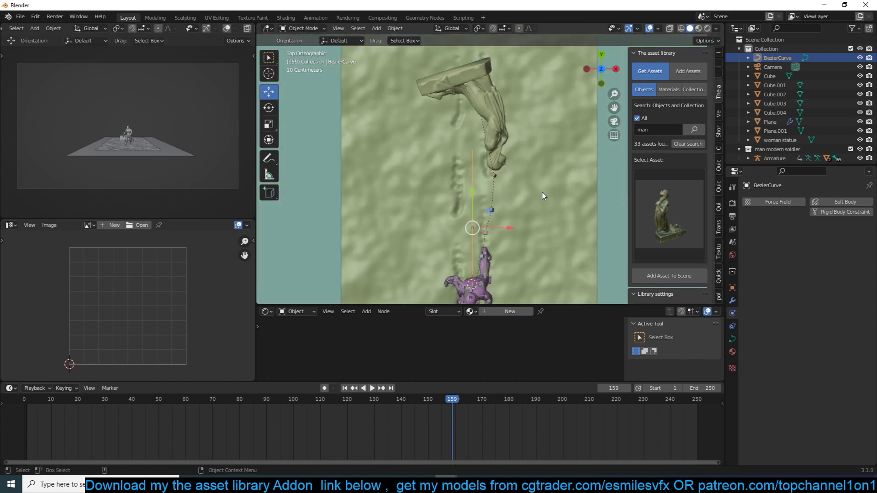
key(Tab)
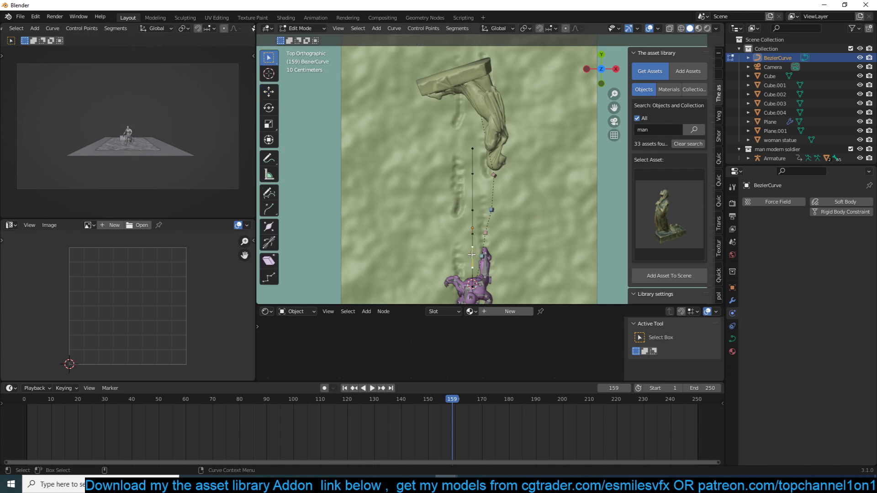
click(266, 91)
drag(510, 251, 519, 248)
drag(473, 226, 526, 213)
click(473, 174)
drag(509, 174, 536, 147)
key(Tab)
- Give the curve rope thickness with a round bevel depth of 0.018 m
middle_drag(535, 146, 438, 75)
scroll(437, 75, up, 2)
middle_drag(465, 105, 676, 256)
click(733, 339)
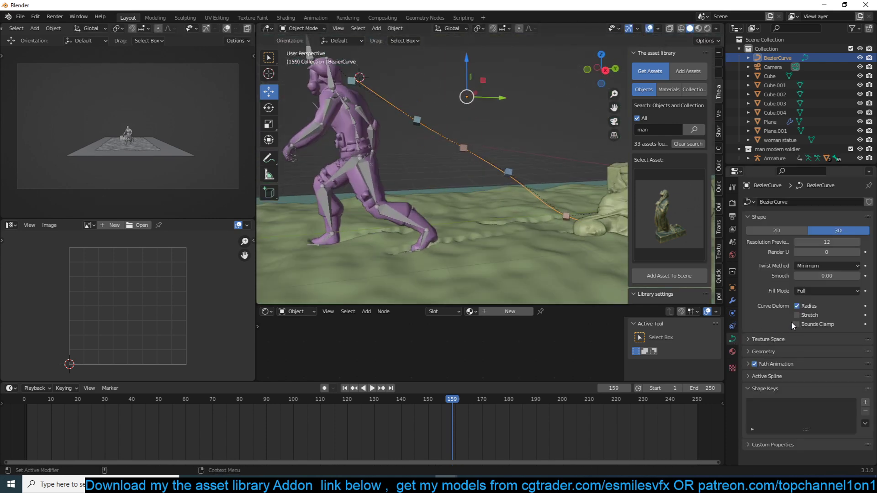
click(785, 351)
drag(818, 444, 842, 445)
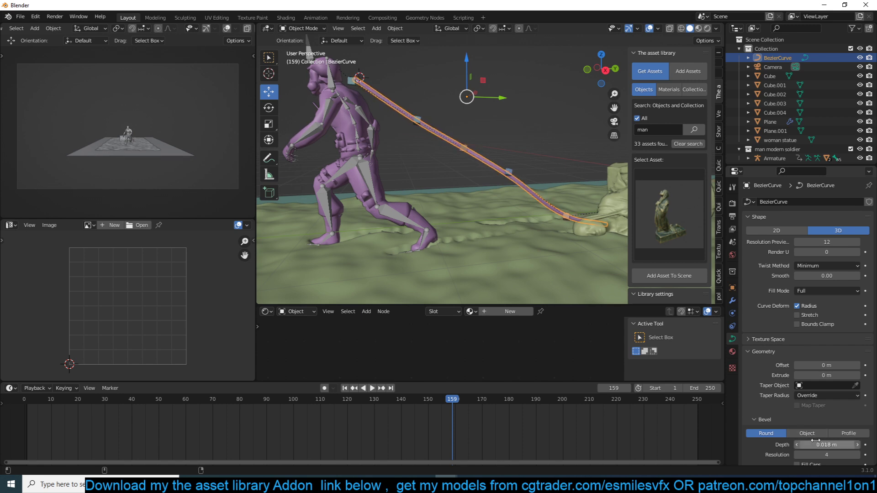
key(Escape)
- Hook the curve's first control point to the cube behind the soldier's head
shift+middle_drag(421, 129, 500, 168)
scroll(422, 133, up, 5)
middle_drag(423, 98, 369, 100)
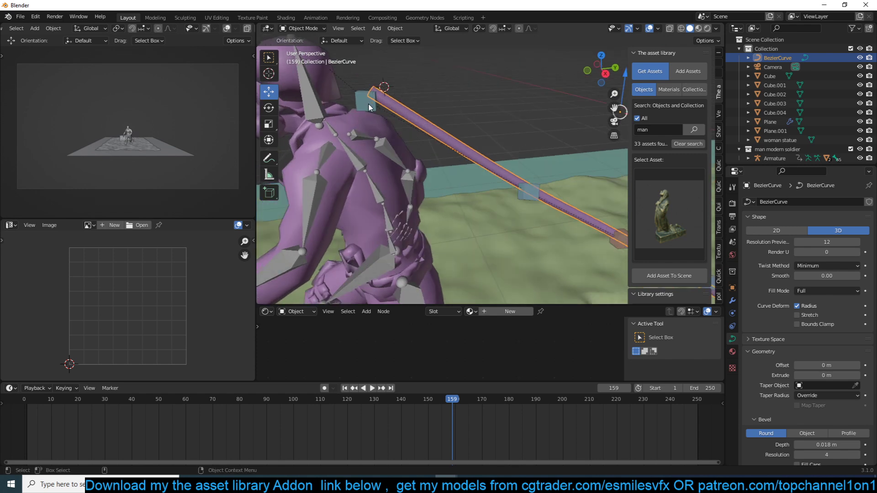
click(368, 102)
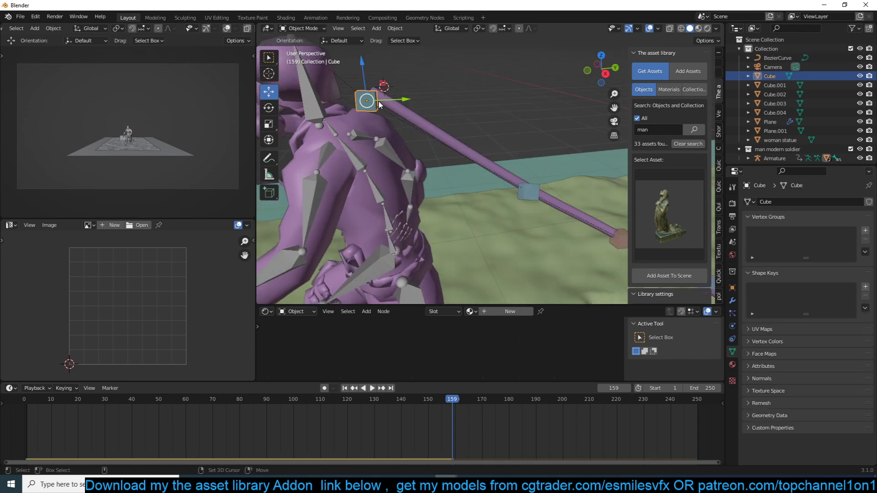
shift+click(400, 110)
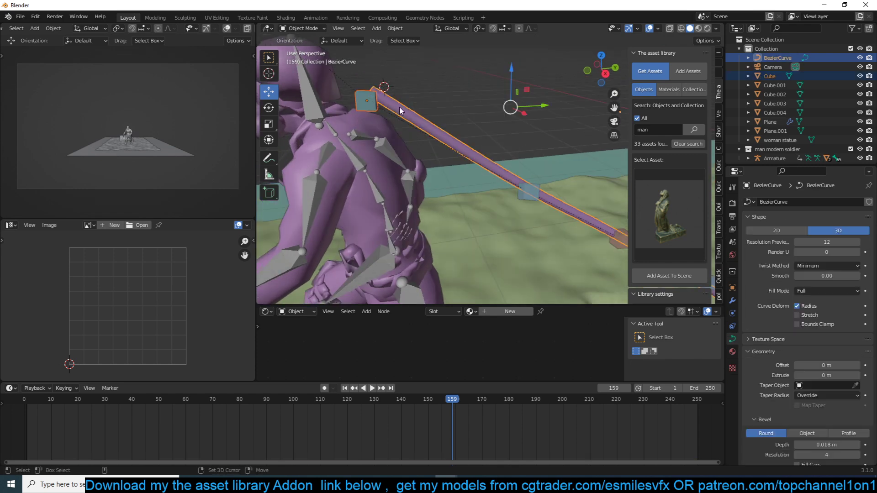
key(Tab)
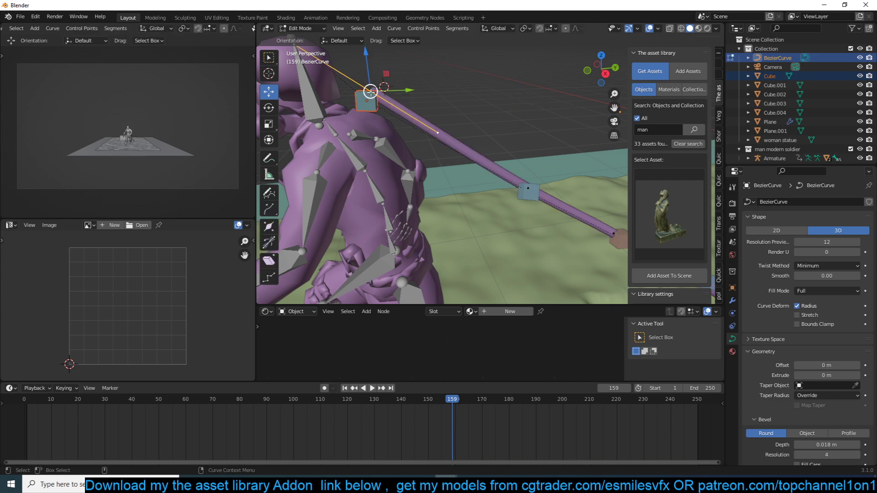
key(ctrl+h)
click(329, 102)
key(Tab)
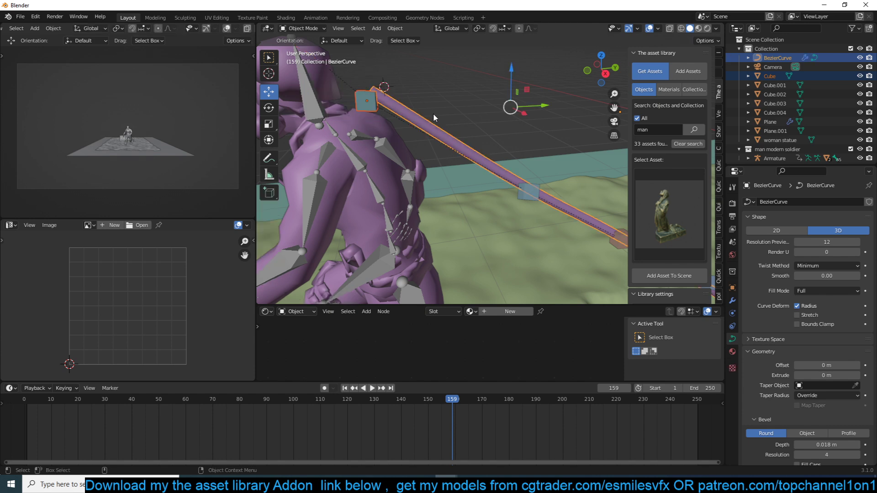
- Play the animation to check that the hooked end of the rope follows the first cube
key(space)
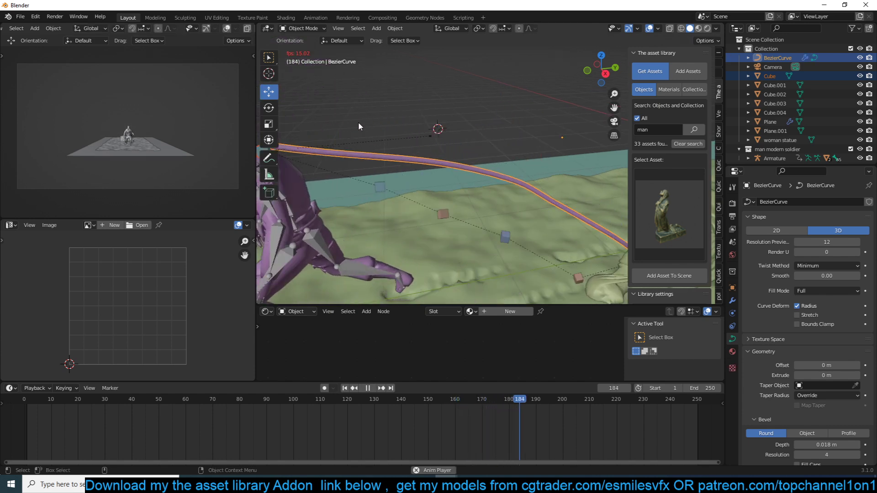
scroll(411, 133, up, 5)
key(Escape)
- Hook the curve's remaining control points to the other cubes along the chain
click(488, 174)
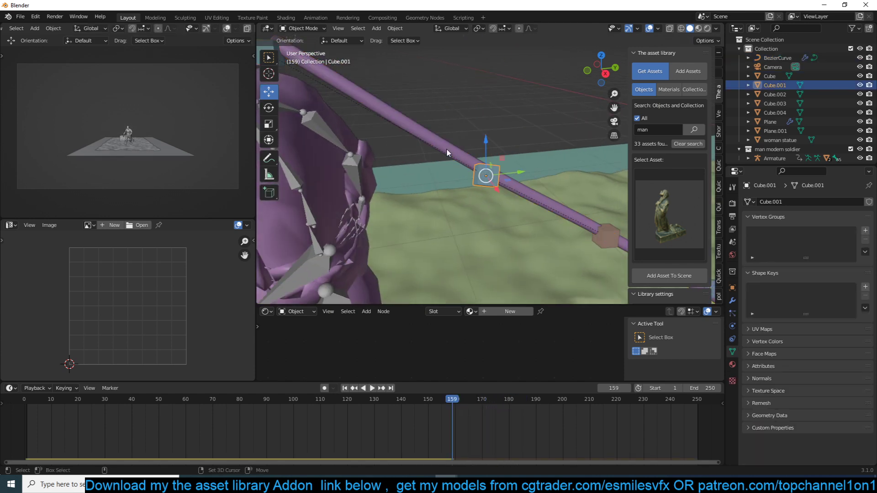
click(446, 151)
scroll(423, 185, up, 3)
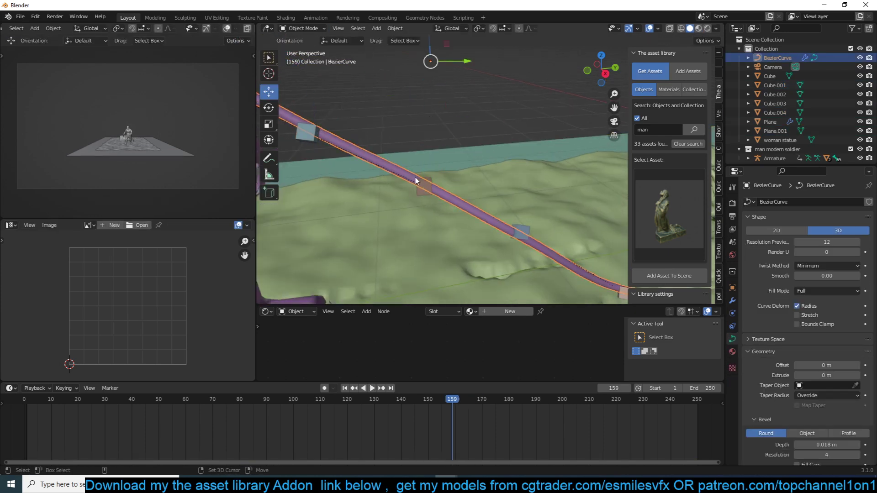
shift+middle_drag(523, 239, 436, 187)
click(434, 182)
shift+click(452, 192)
click(489, 220)
shift+middle_drag(557, 249, 421, 199)
click(483, 217)
shift+click(500, 221)
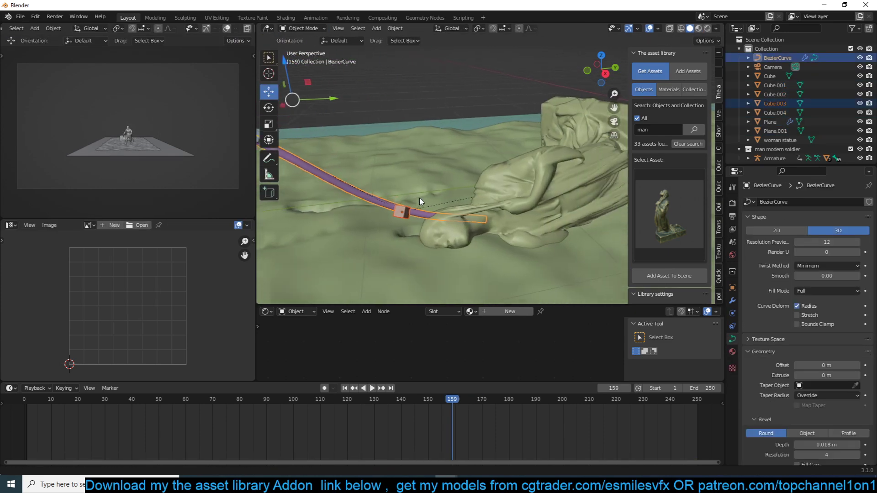
click(488, 216)
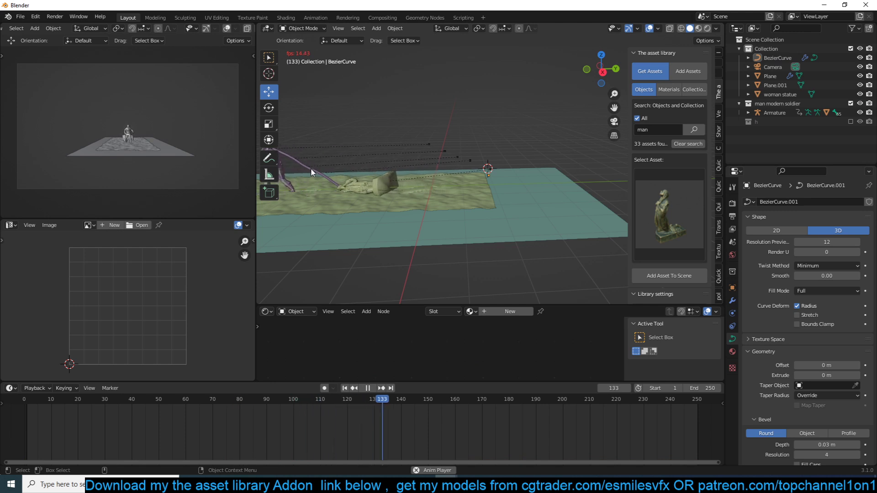
- Play the simulation with the rope curve selected to check how it follows the soldier and the dragged statue
shift+middle_drag(342, 187, 462, 194)
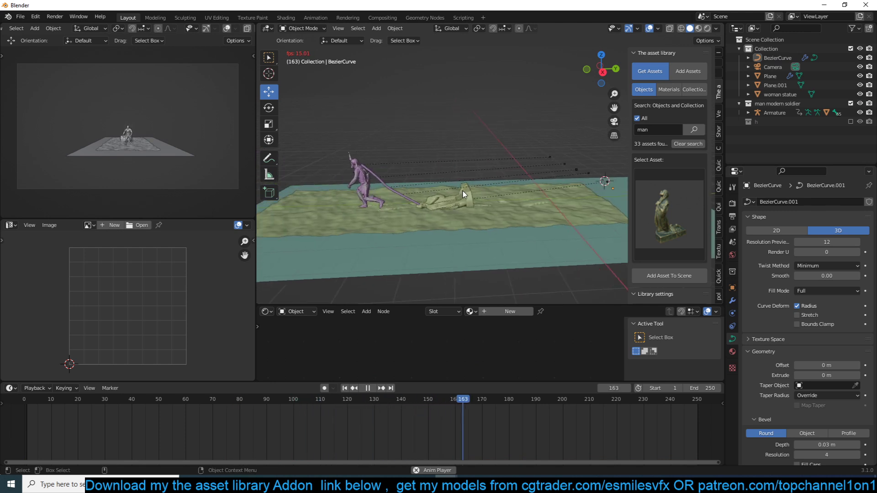
key(Escape)
scroll(544, 217, up, 4)
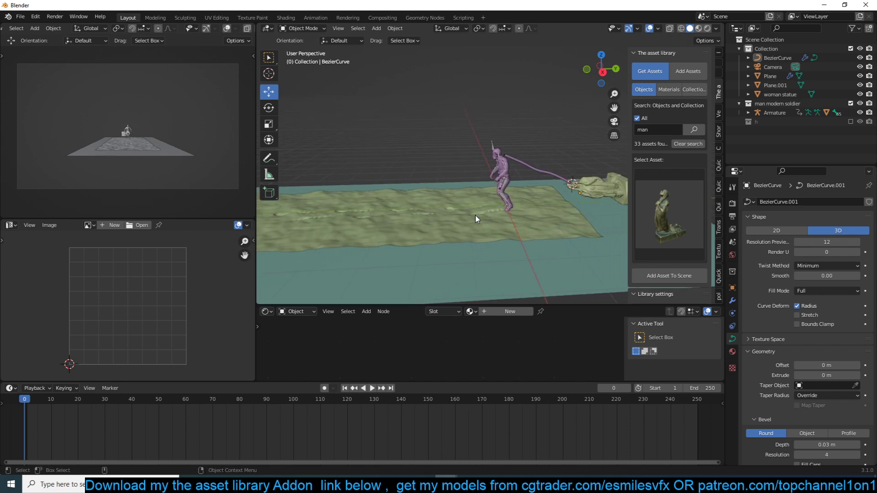
click(555, 166)
scroll(784, 388, down, 1)
scroll(433, 270, down, 4)
shift+middle_drag(439, 266, 398, 261)
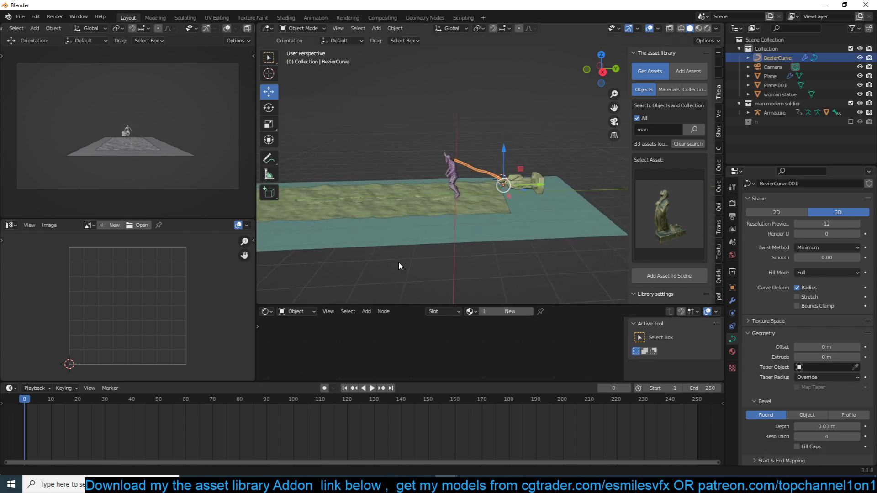
scroll(429, 251, up, 3)
key(space)
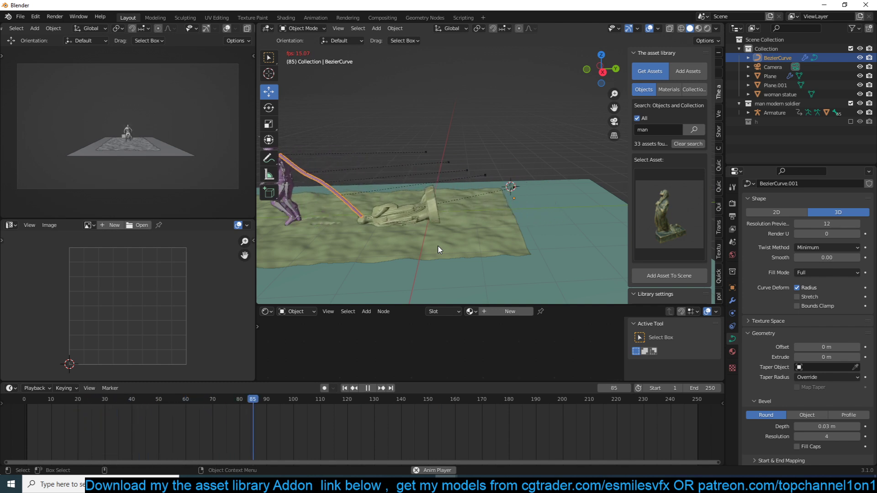
key(Escape)
- Set the rope curve's bevel depth to 0.012 m and briefly play the animation
scroll(561, 210, up, 3)
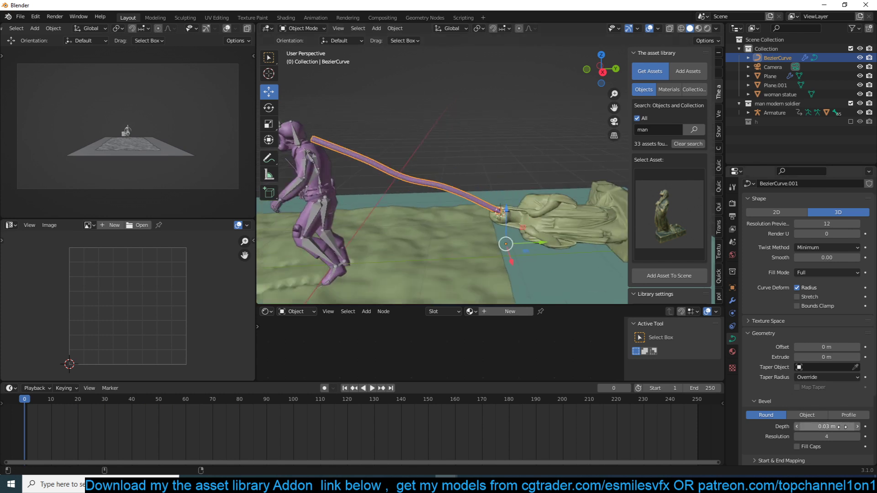
key(space)
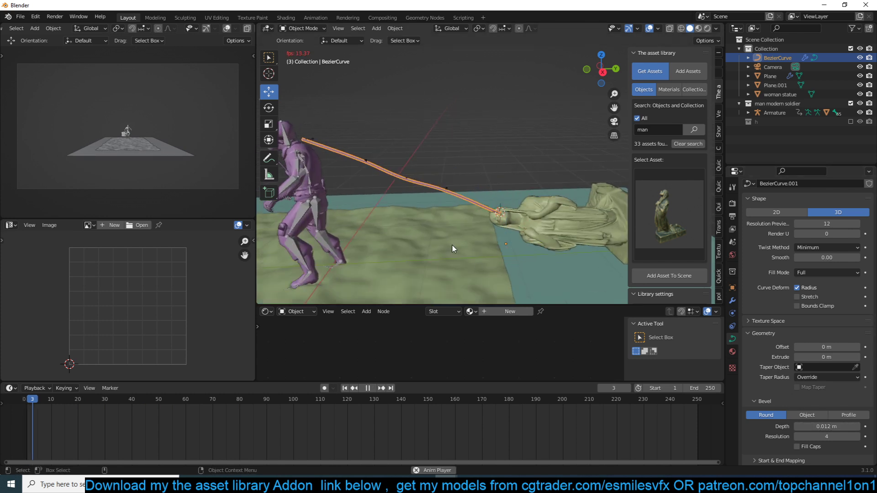
key(Escape)
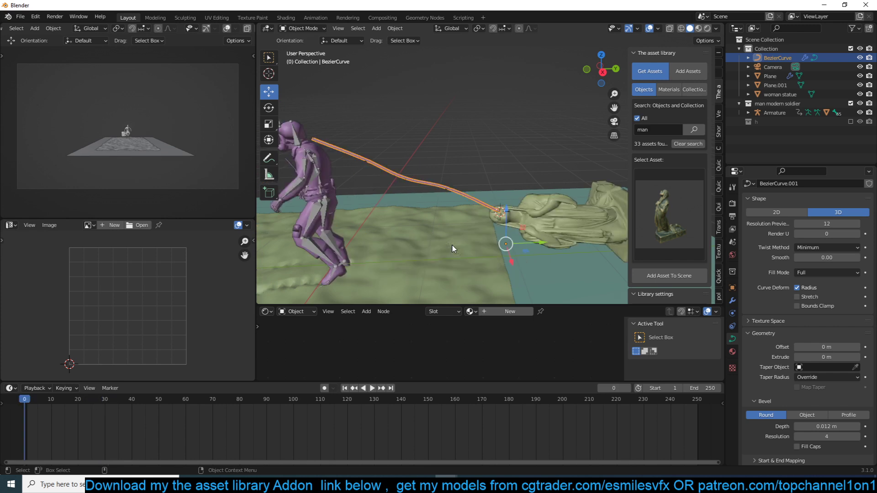
- Add Dynamic Paint to the woman statue as a Brush and play the simulation to test its trail in the snow
click(500, 222)
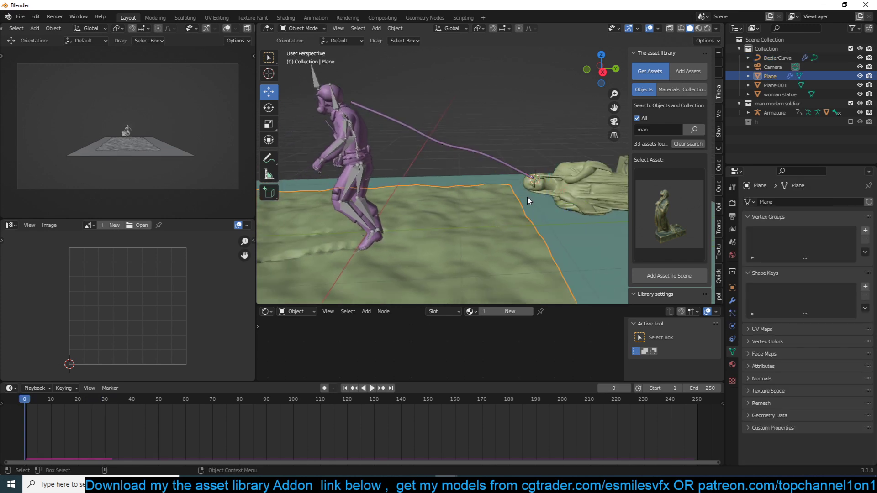
click(576, 216)
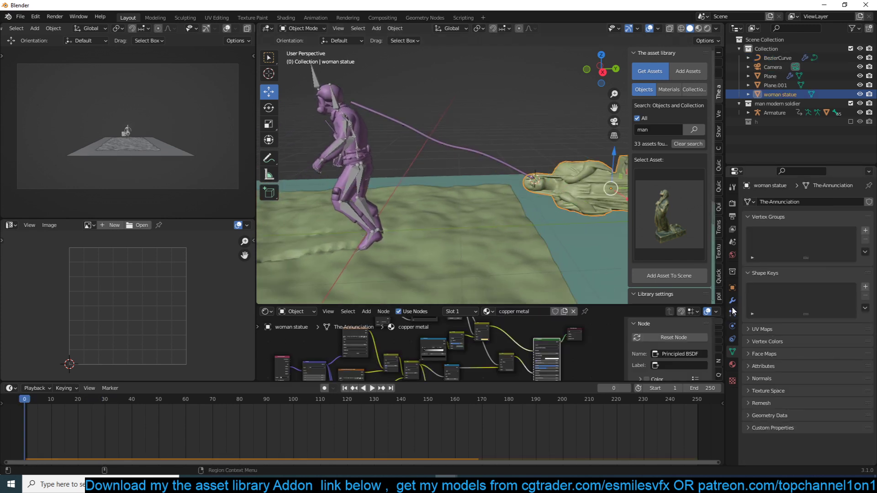
click(732, 325)
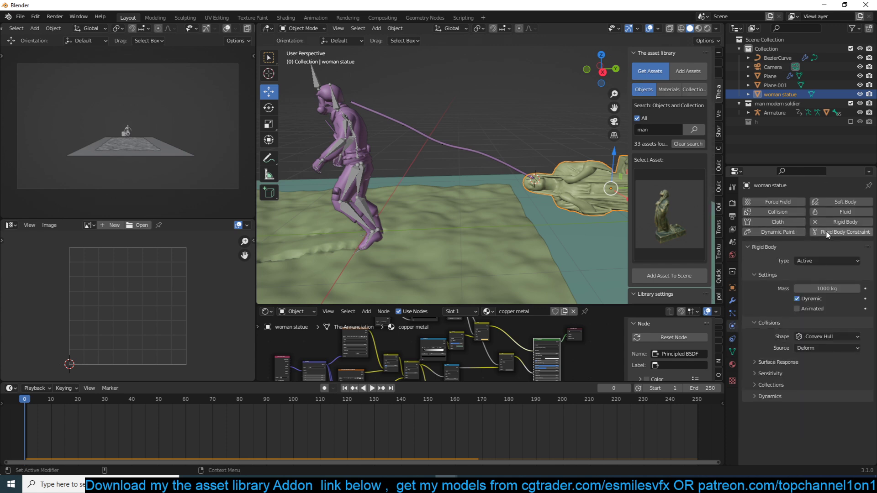
click(786, 233)
click(754, 287)
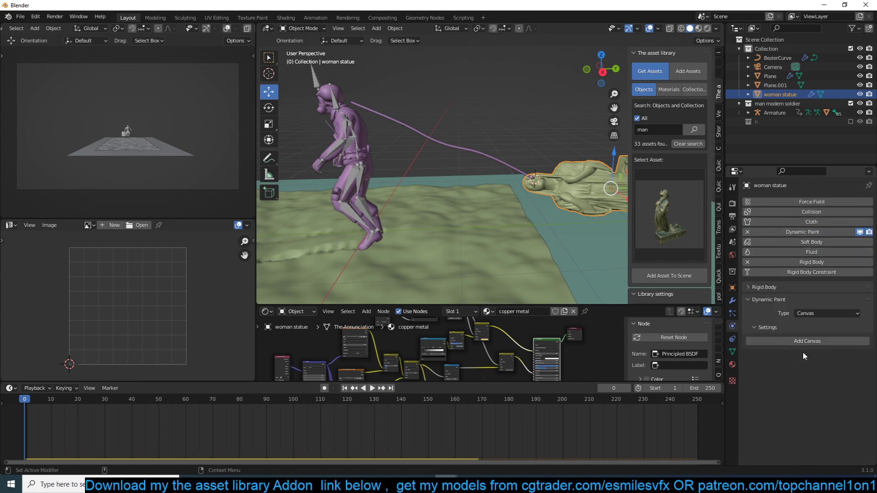
click(827, 313)
click(805, 338)
click(806, 342)
scroll(548, 255, down, 3)
key(space)
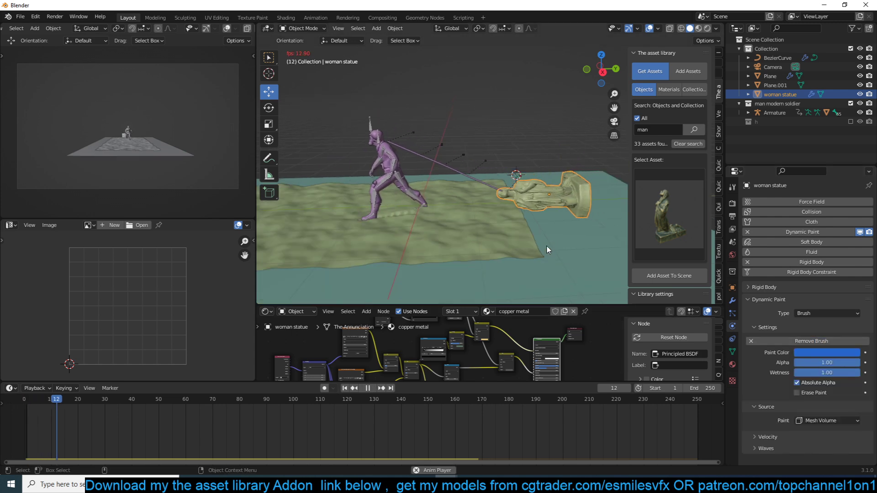
- Examine the trail the dragged statue leaves in the snow plane, pausing playback to check the track behind its base
scroll(508, 225, up, 1)
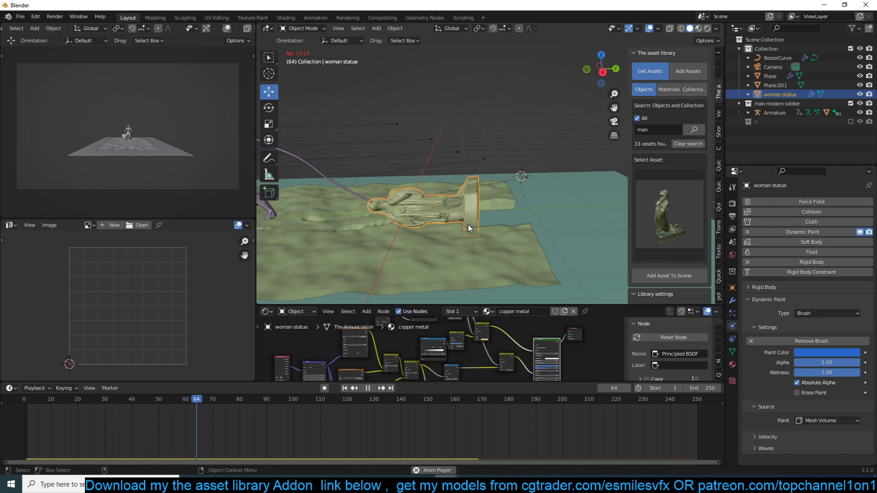
key(space)
mouse_move(461, 219)
middle_down()
mouse_move(444, 176)
mouse_move(446, 220)
middle_up()
scroll(483, 239, down, 3)
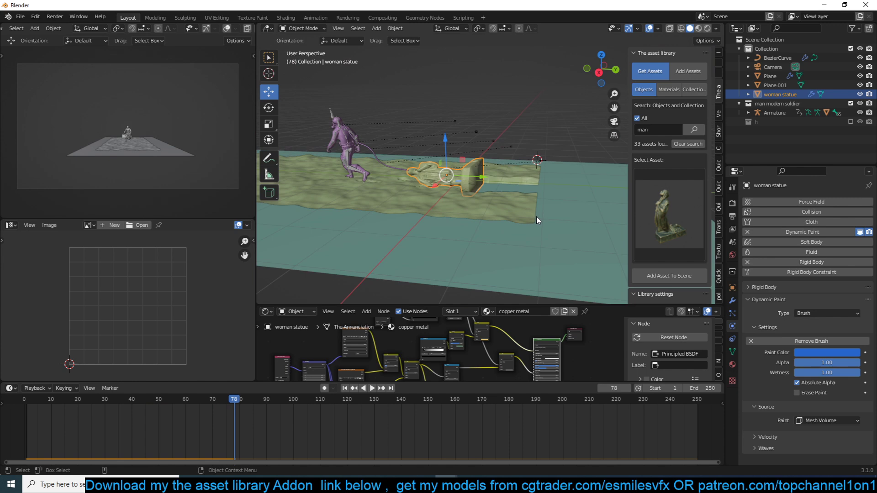
scroll(536, 216, up, 2)
middle_drag(538, 201, 537, 192)
middle_drag(473, 180, 503, 163)
middle_drag(431, 296, 493, 219)
- Hide the flat ground plane Plane.001 and play the simulation to view the snow tracks by themselves
click(541, 232)
key(h)
key(space)
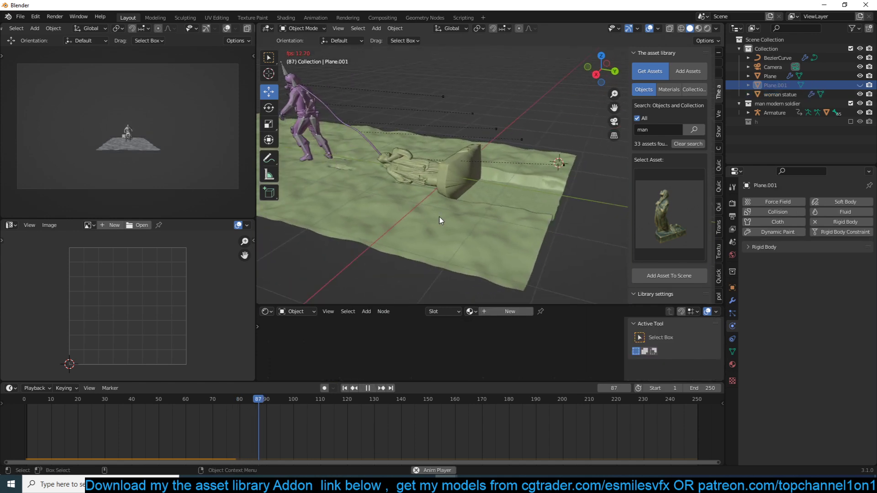
middle_drag(439, 221, 520, 178)
key(Escape)
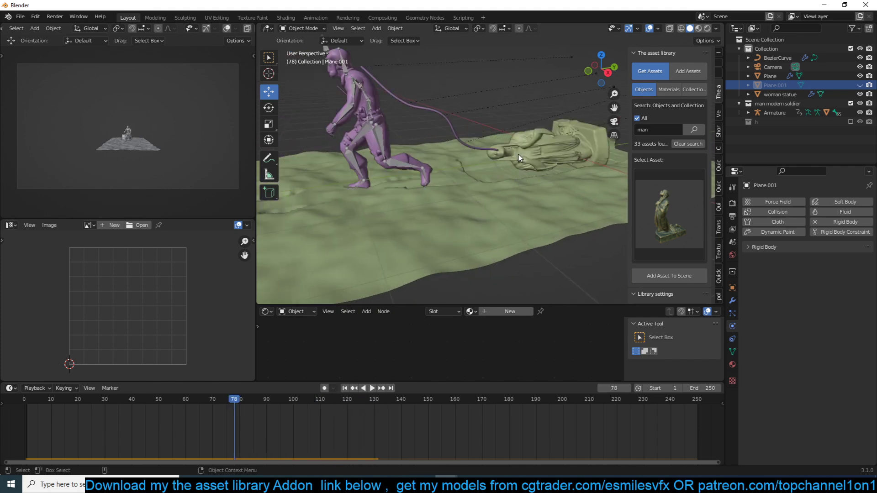
- Show the woman statue's Rigid Body settings and replay the simulation from frame 0 to check how it drags
click(519, 158)
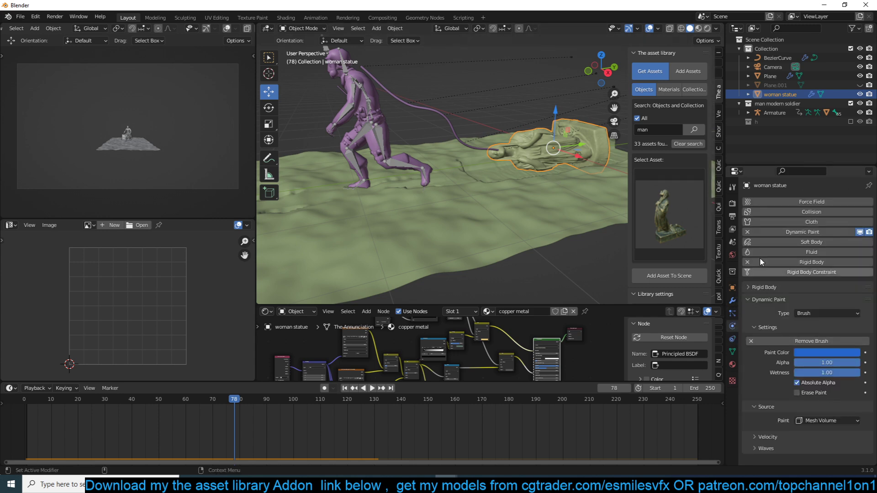
click(773, 287)
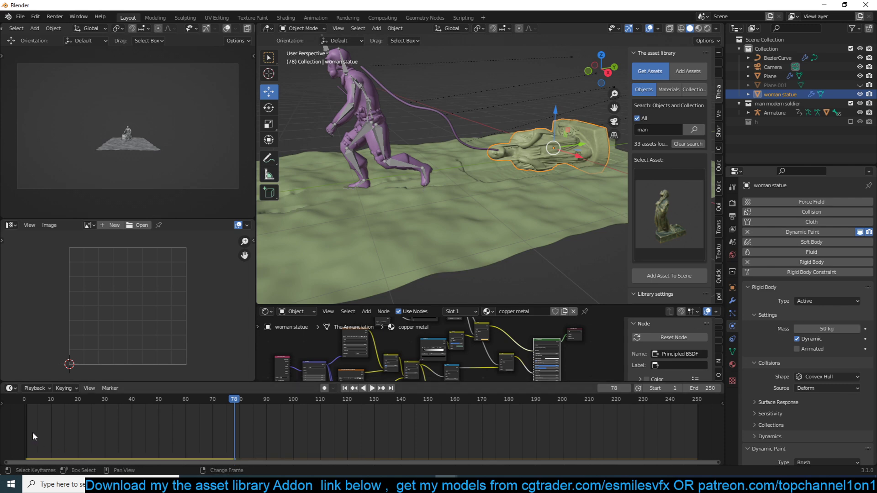
click(25, 400)
key(space)
scroll(446, 226, down, 3)
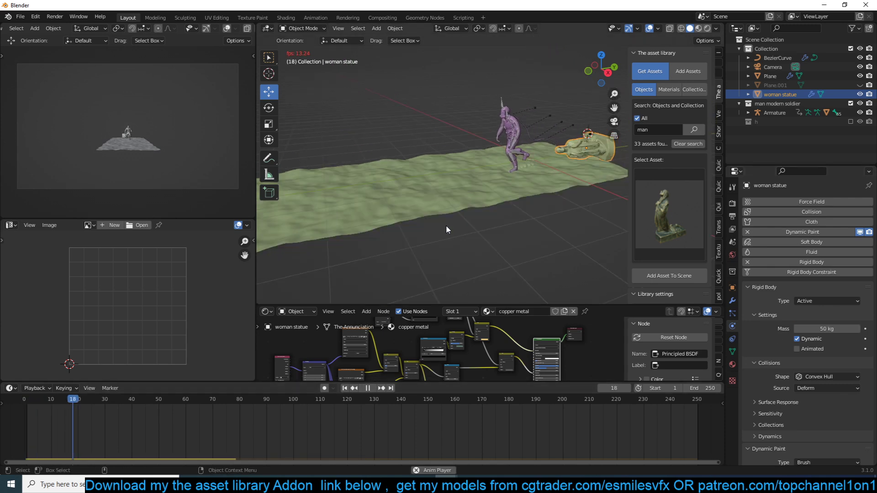
middle_drag(506, 246, 456, 242)
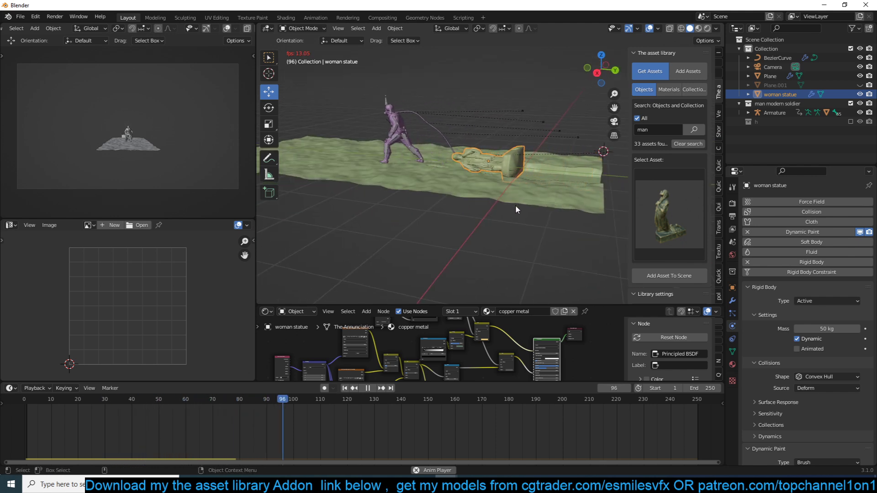
key(Escape)
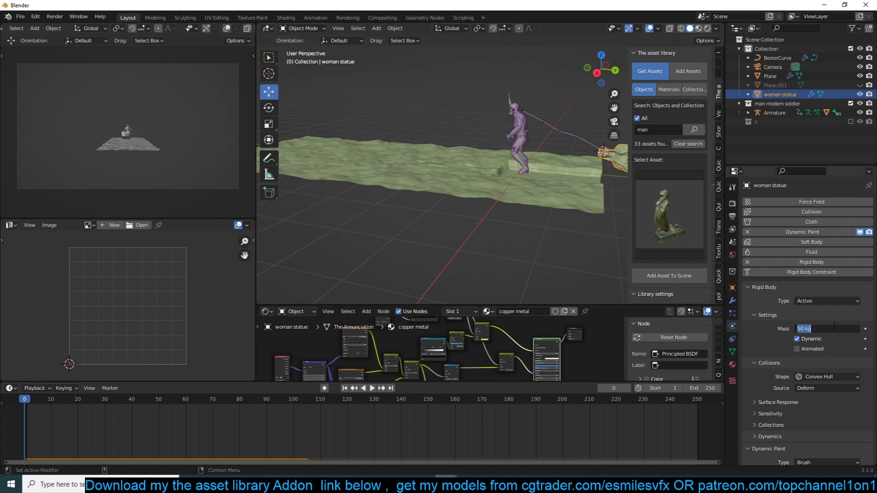
- Set the woman statue's rigid body mass to 100 kg and play the simulation, following the soldier, rope and statue
key(space)
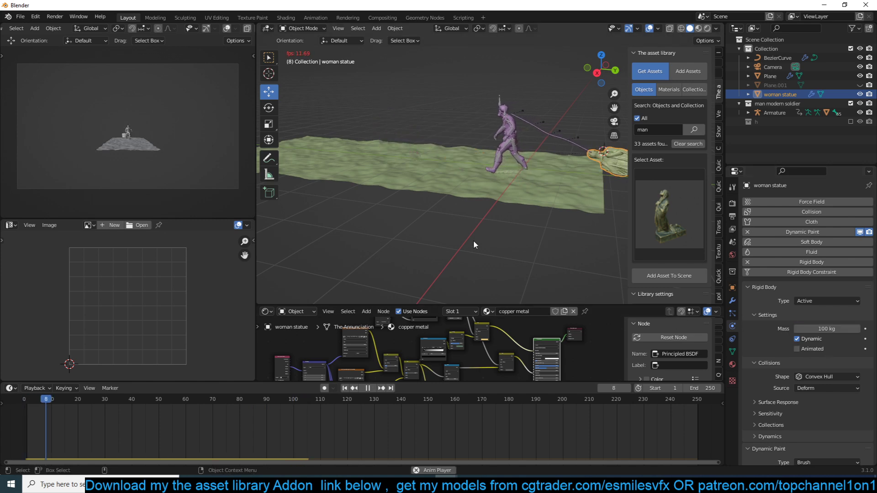
middle_drag(473, 240, 525, 253)
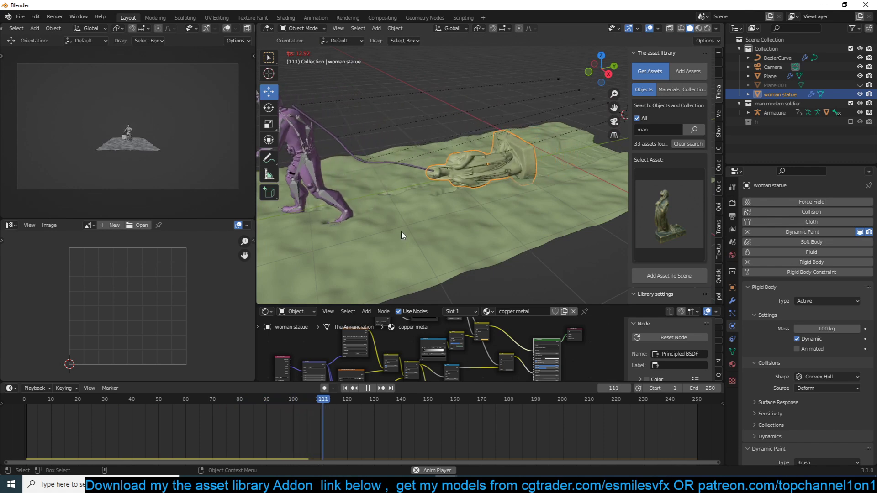
shift+middle_drag(440, 228, 492, 220)
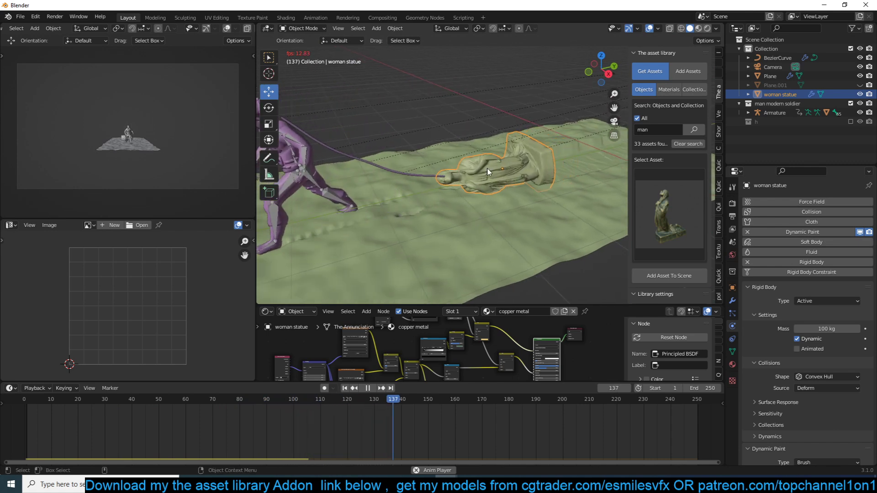
shift+middle_drag(354, 181, 553, 178)
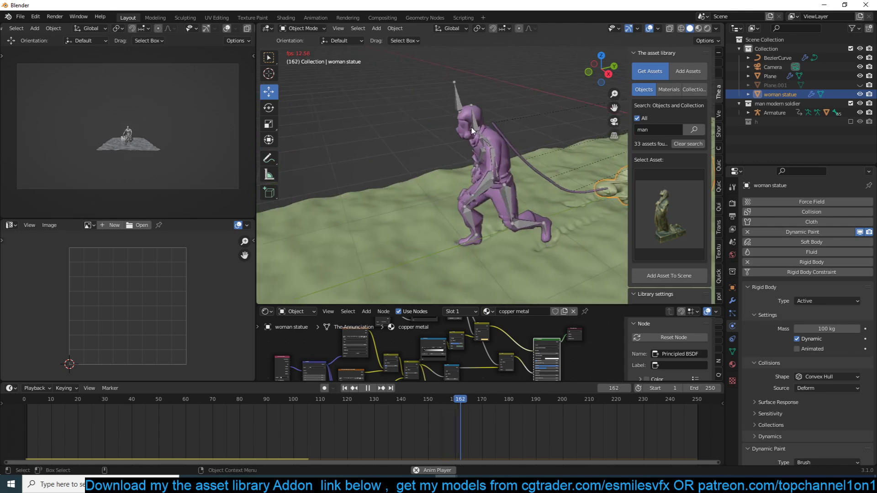
key(Escape)
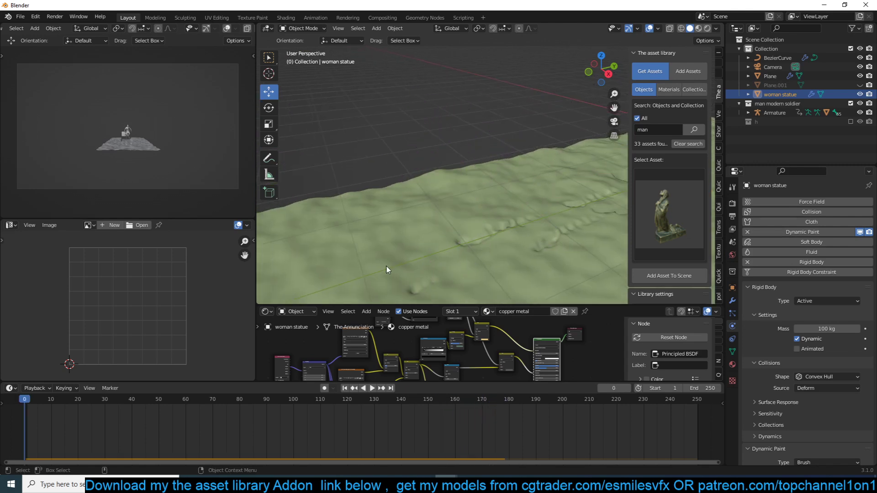
- Replay the opening frames from a wider view to check the soldier pulling the statue across the snow
scroll(412, 258, down, 3)
key(space)
middle_drag(448, 215, 430, 213)
key(space)
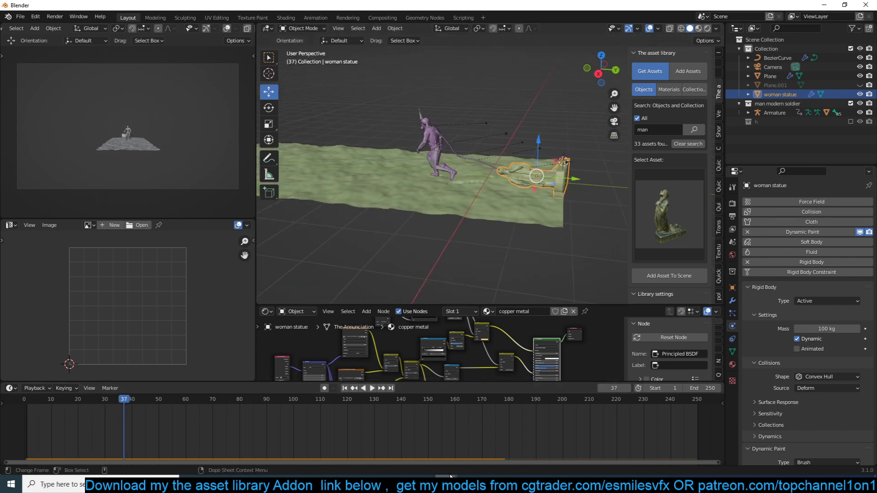
- Switch to the Blender window with snow animation.blend and play the shaded scene close to the statue's track
mouse_move(450, 476)
click(386, 439)
middle_drag(515, 240, 540, 211)
scroll(486, 242, up, 4)
key(space)
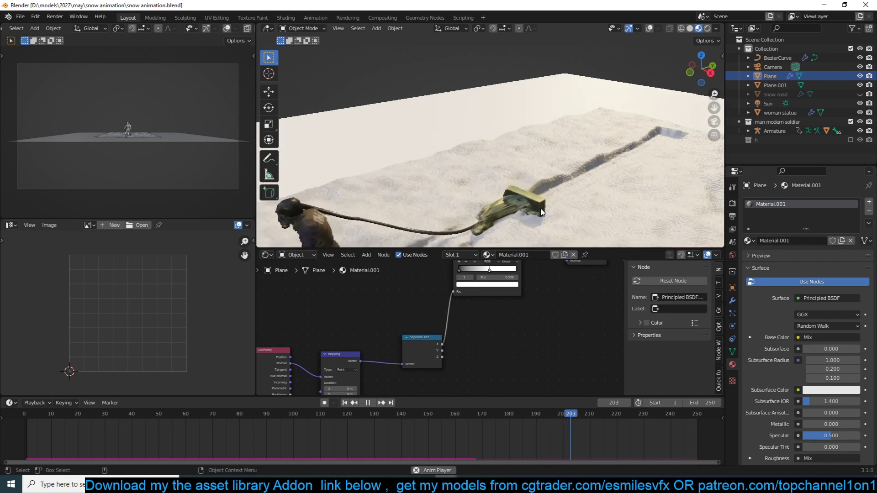